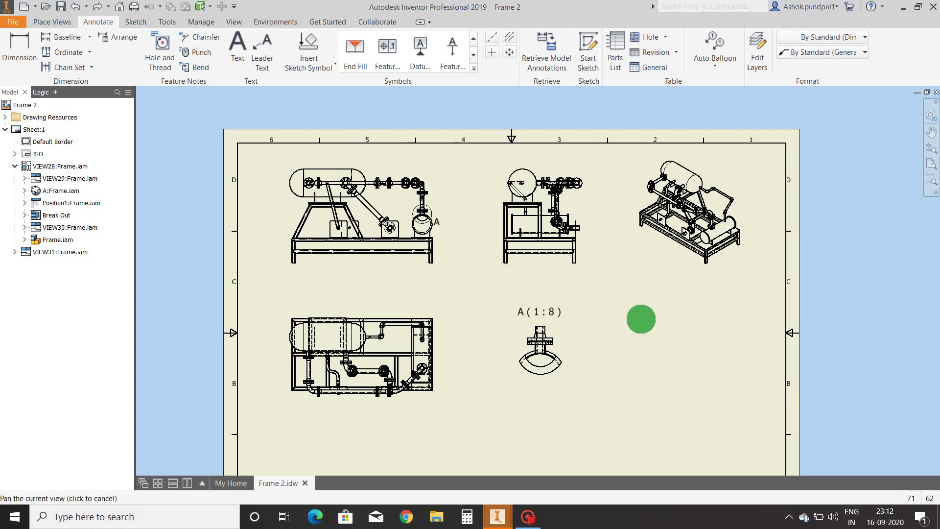
pyautogui.scroll(5, 652, 295)
pyautogui.scroll(-2, 612, 353)
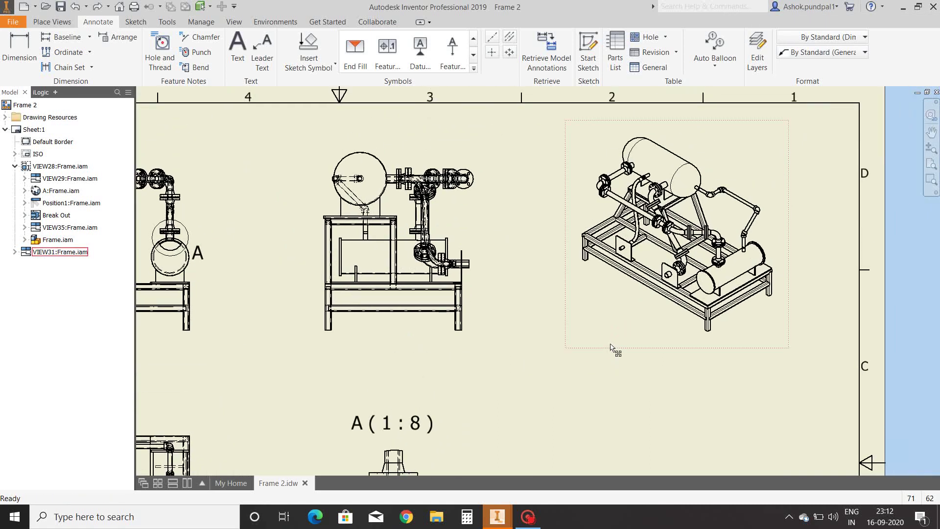
pyautogui.click(611, 349)
pyautogui.moveTo(611, 350); pyautogui.dragTo(609, 351)
pyautogui.scroll(-3, 699, 390)
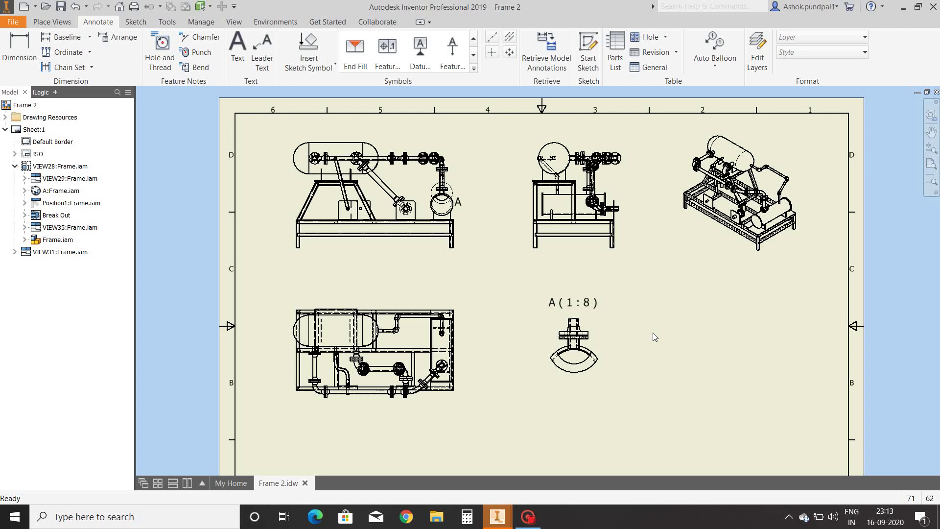
pyautogui.moveTo(493, 263); pyautogui.dragTo(481, 267, button='middle')
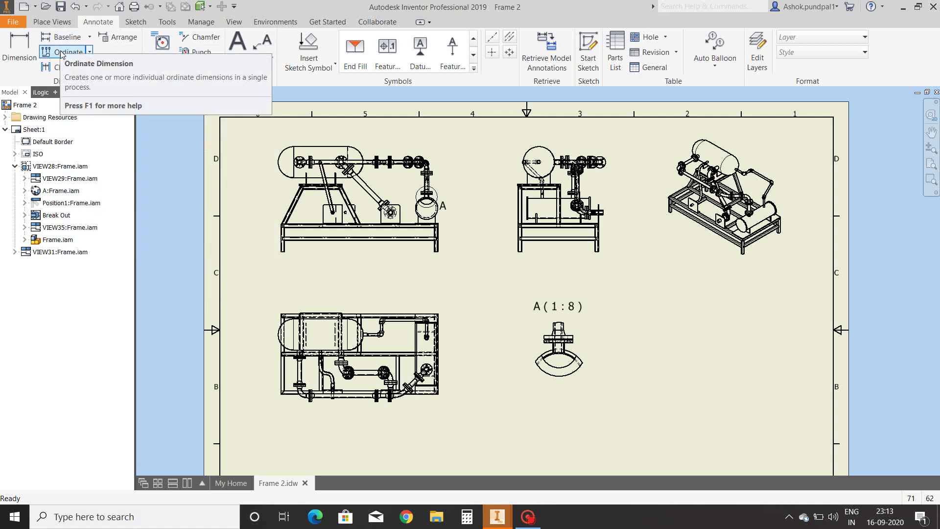
# Start an ordinate dimension on the plan view and set its origin at the frame's lower-left corner.
pyautogui.click(89, 52)
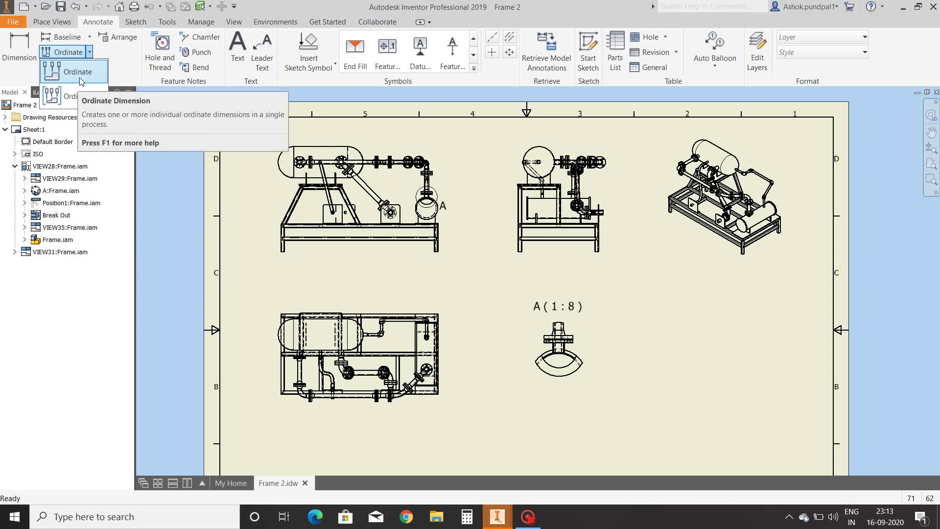
pyautogui.click(80, 81)
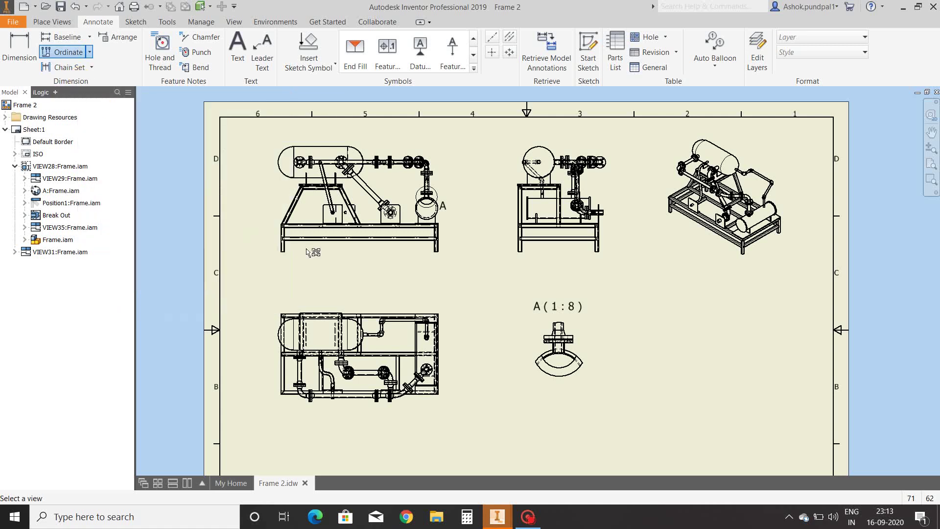
pyautogui.moveTo(388, 220); pyautogui.dragTo(442, 114, button='middle')
pyautogui.click(348, 287)
pyautogui.scroll(5, 348, 287)
pyautogui.scroll(4, 315, 312)
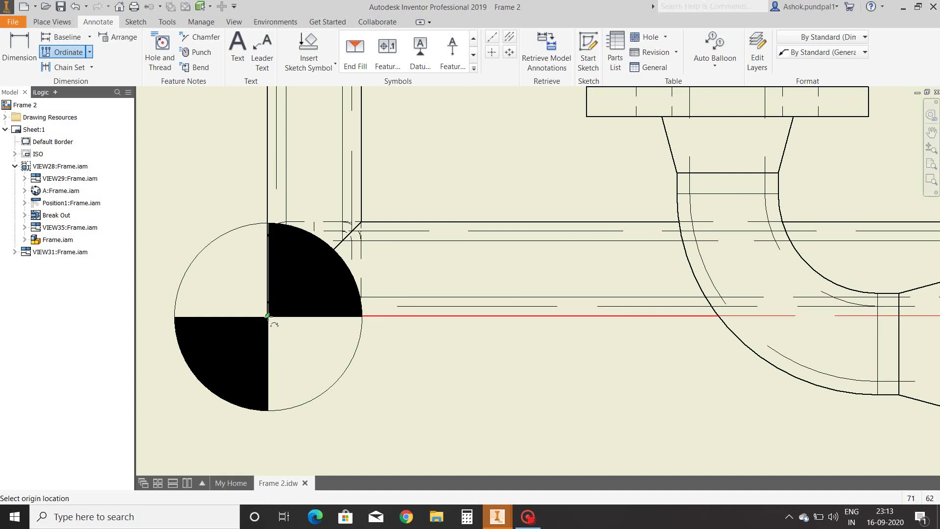
pyautogui.click(268, 316)
pyautogui.scroll(-5, 325, 300)
pyautogui.moveTo(378, 276); pyautogui.dragTo(427, 242, button='middle')
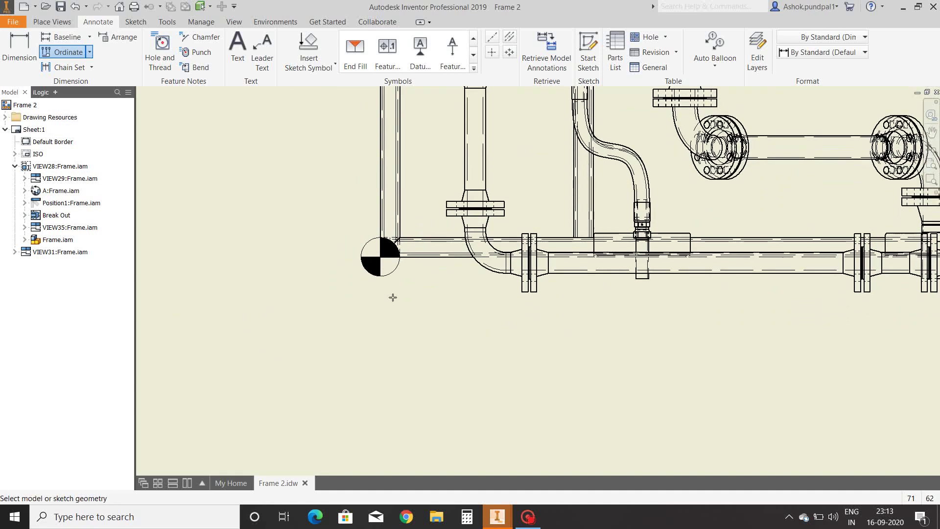
# Place an ordinate dimension for the upper face of the left pipe's lower flange, to the left of the plan view.
pyautogui.click(390, 302)
pyautogui.rightClick(297, 260)
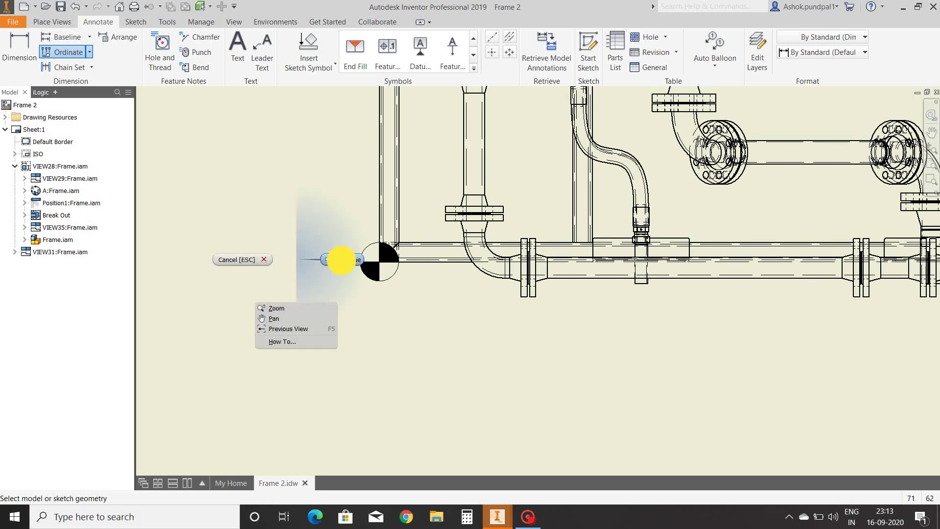
pyautogui.click(344, 261)
pyautogui.moveTo(342, 248); pyautogui.dragTo(331, 292, button='middle')
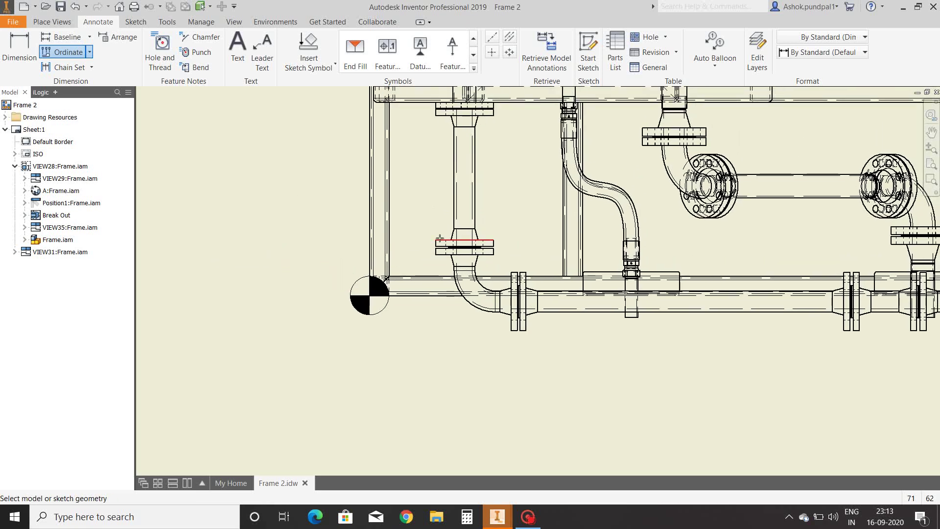
pyautogui.scroll(5, 439, 239)
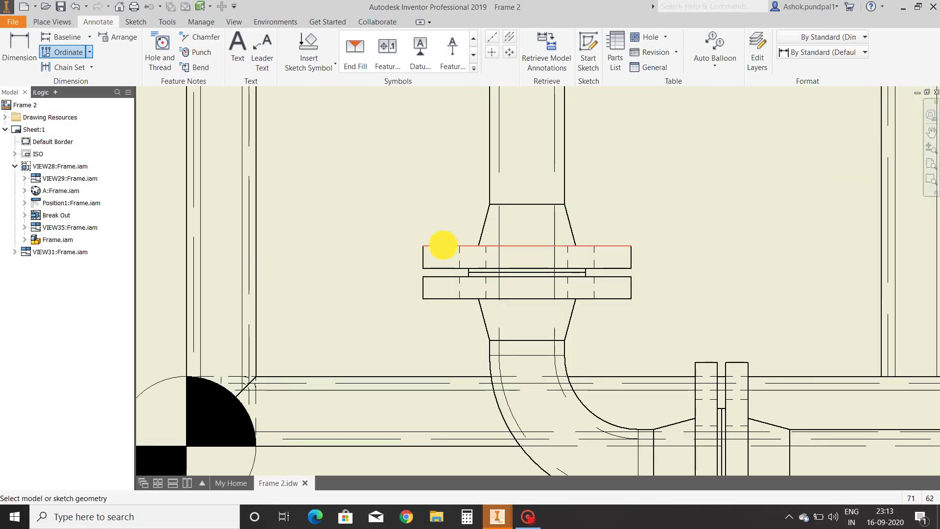
pyautogui.scroll(-5, 443, 246)
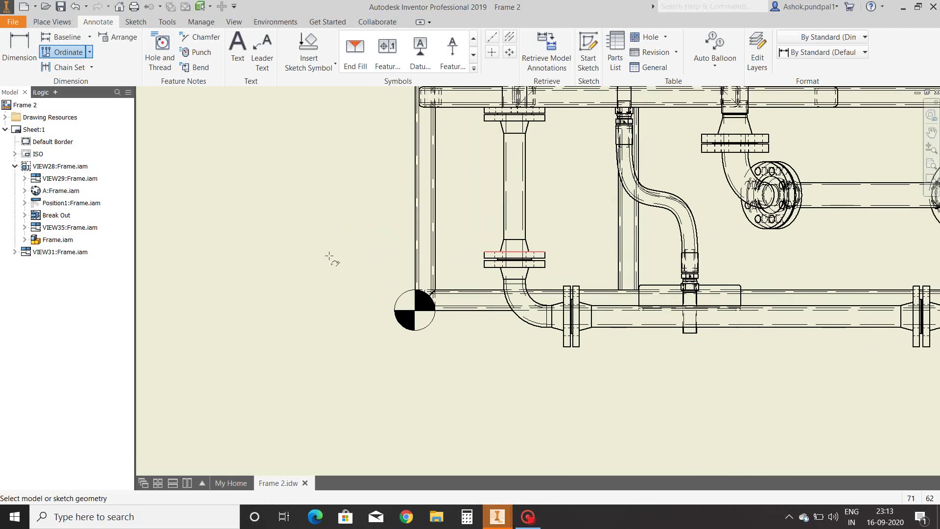
pyautogui.rightClick(343, 254)
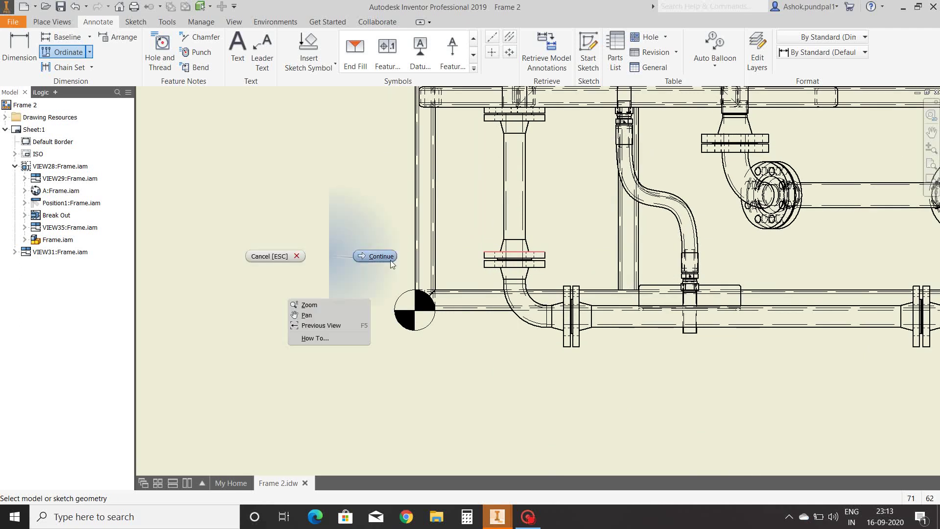
pyautogui.click(385, 258)
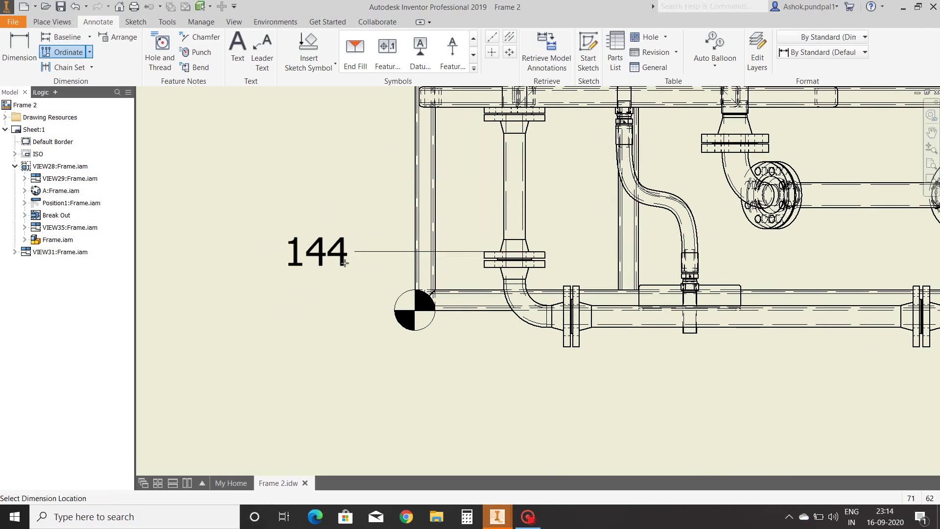
pyautogui.click(319, 264)
# Add ordinate dimensions for the left pipe's upper flange, the tank's left end and the frame's upper edge, and finish the command.
pyautogui.moveTo(322, 260); pyautogui.dragTo(333, 321, button='middle')
pyautogui.moveTo(444, 242)
pyautogui.mouseDown(button='middle')
pyautogui.moveTo(456, 244)
pyautogui.moveTo(455, 256)
pyautogui.mouseUp(button='middle')
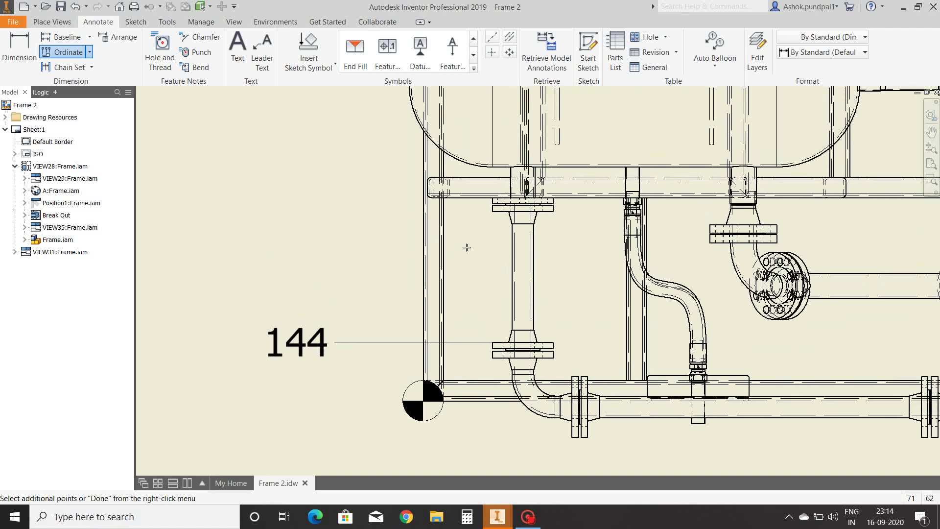
pyautogui.scroll(3, 495, 221)
pyautogui.scroll(-3, 494, 221)
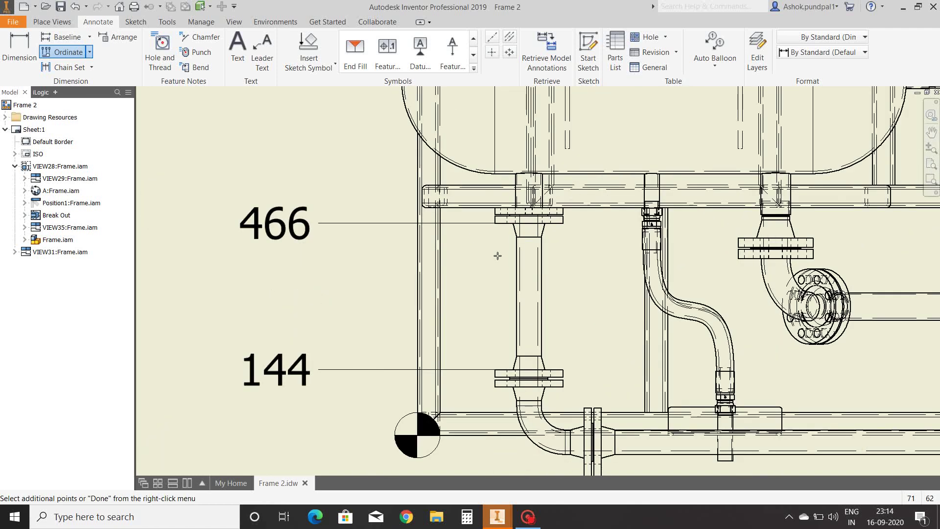
pyautogui.moveTo(498, 254); pyautogui.dragTo(488, 347, button='middle')
pyautogui.click(401, 186)
pyautogui.moveTo(417, 97); pyautogui.dragTo(419, 212, button='middle')
pyautogui.click(430, 180)
pyautogui.scroll(-5, 430, 180)
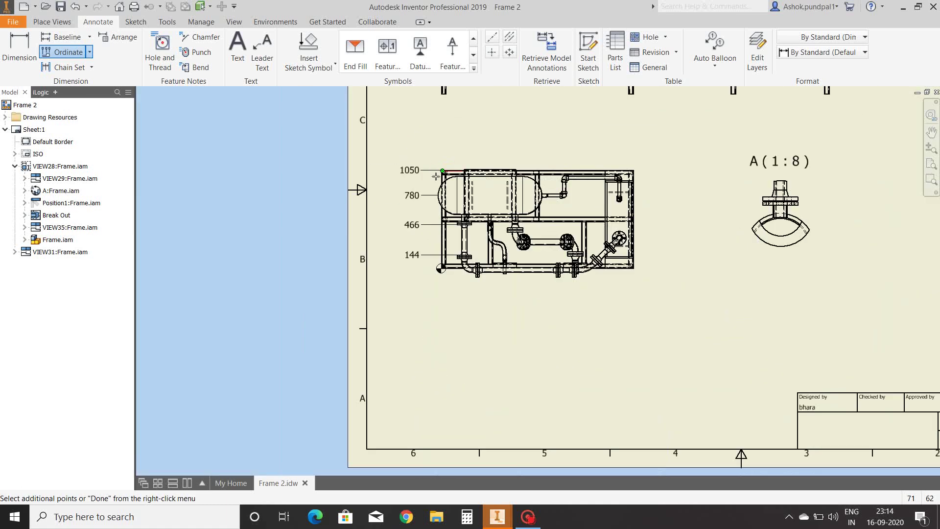
pyautogui.rightClick(386, 195)
pyautogui.click(420, 179)
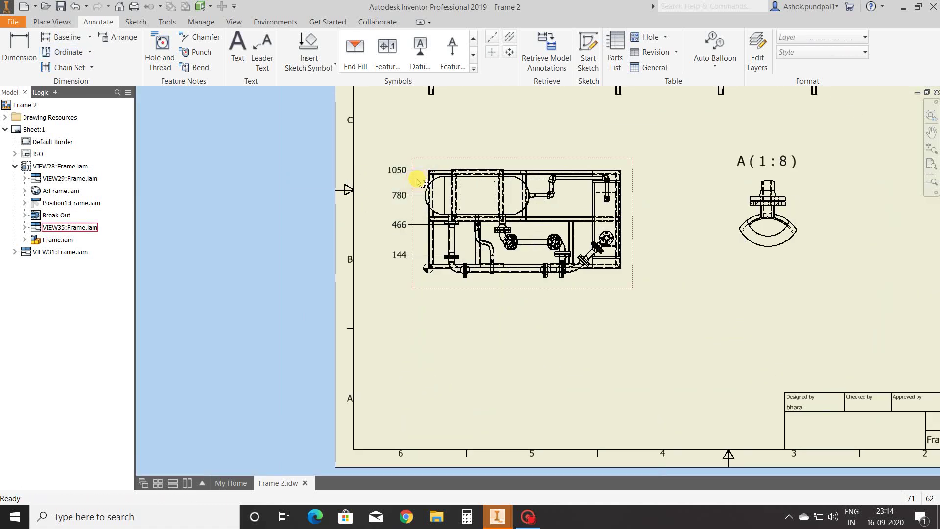
# Shift the 780, 466 and 144 ordinate dimension texts slightly upward so their leaders become jogged.
pyautogui.scroll(3, 401, 186)
pyautogui.moveTo(423, 238); pyautogui.dragTo(400, 235, button='middle')
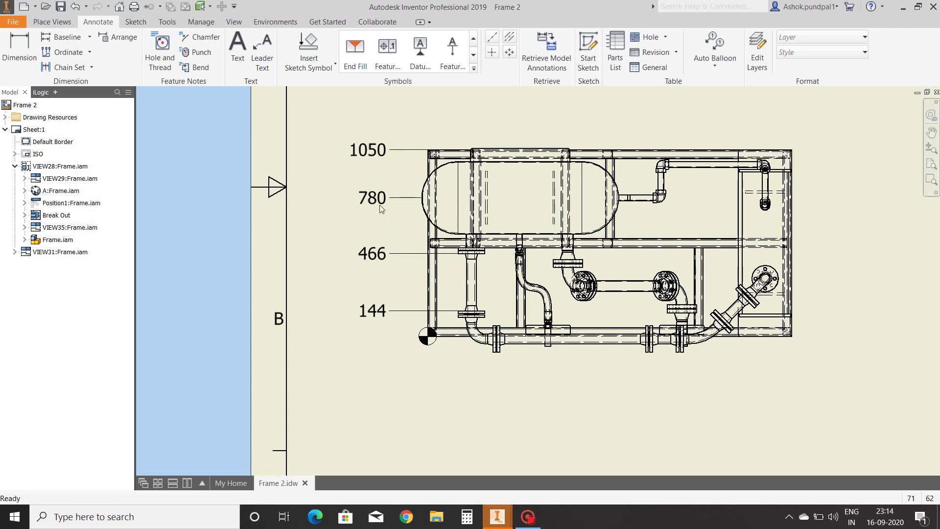
pyautogui.moveTo(381, 203); pyautogui.dragTo(371, 184)
pyautogui.moveTo(375, 254); pyautogui.dragTo(375, 234)
pyautogui.moveTo(372, 311); pyautogui.dragTo(377, 291)
# Start an ordinate dimension set from the existing origin at the frame's lower-left corner and place its zero dimension below the plan view.
pyautogui.moveTo(381, 239); pyautogui.dragTo(299, 229, button='middle')
pyautogui.click(90, 55)
pyautogui.click(83, 96)
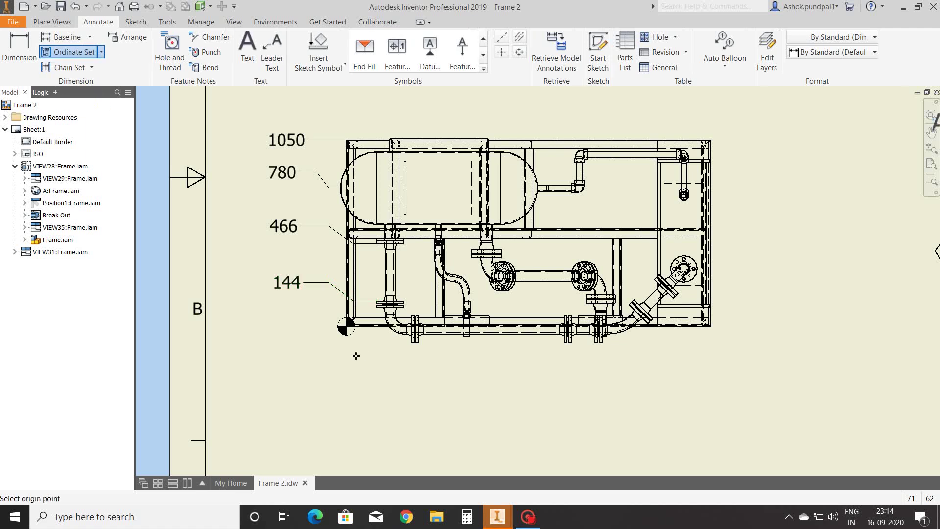
pyautogui.scroll(-5, 352, 348)
pyautogui.scroll(-2, 315, 206)
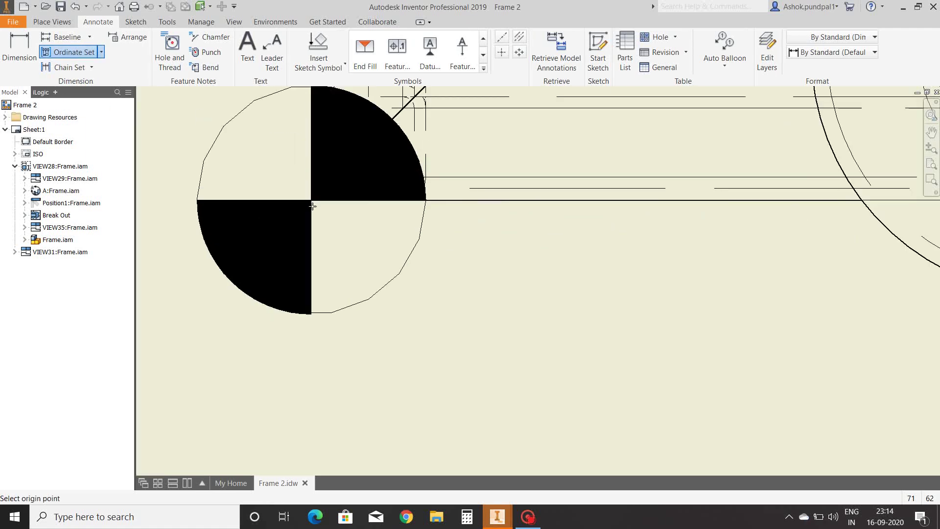
pyautogui.click(311, 201)
pyautogui.scroll(4, 314, 237)
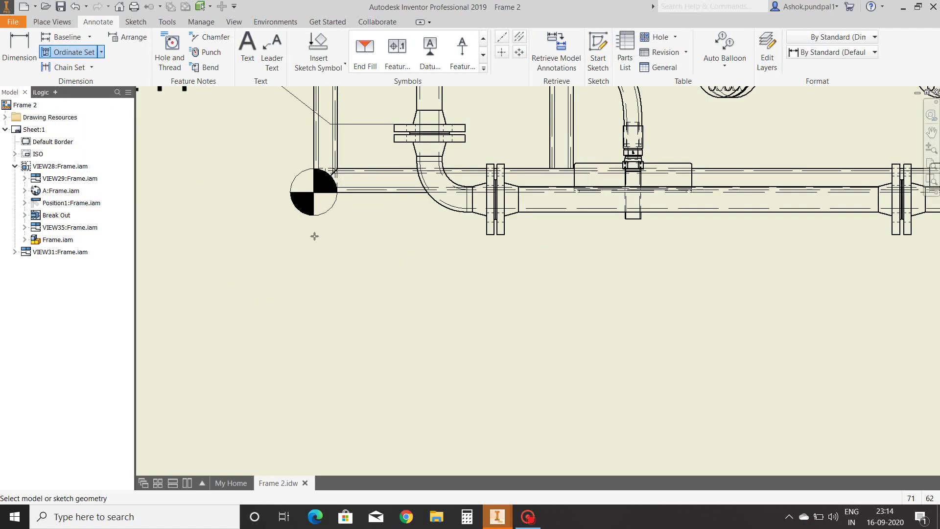
pyautogui.rightClick(314, 278)
pyautogui.click(355, 277)
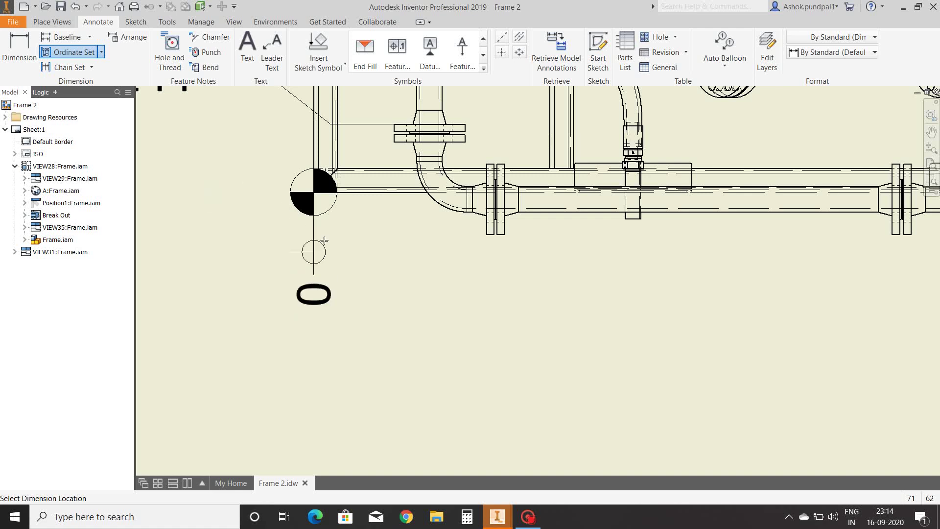
pyautogui.click(329, 274)
# Add the left pipe's centre, both cross members' left edges, the right platform's left edge and the frame's right edge, and create the ordinate set.
pyautogui.moveTo(384, 235); pyautogui.dragTo(387, 282, button='middle')
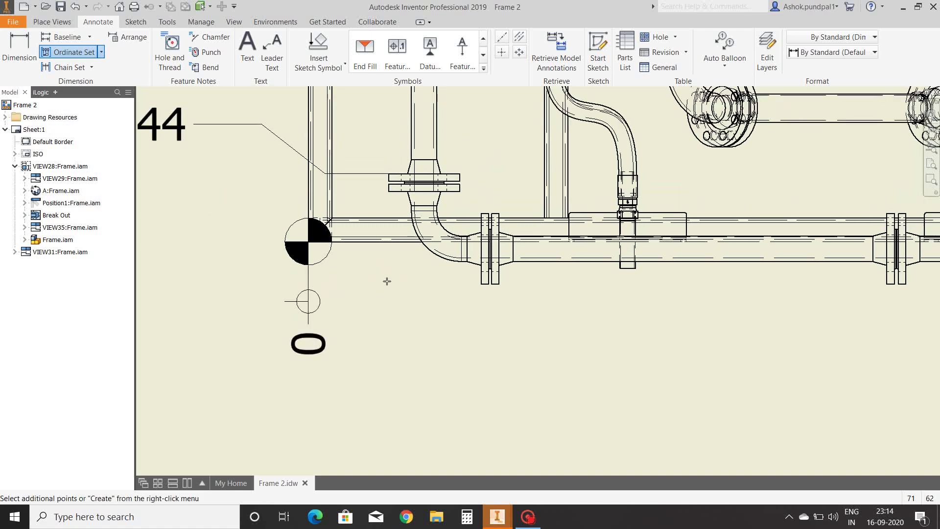
pyautogui.click(424, 160)
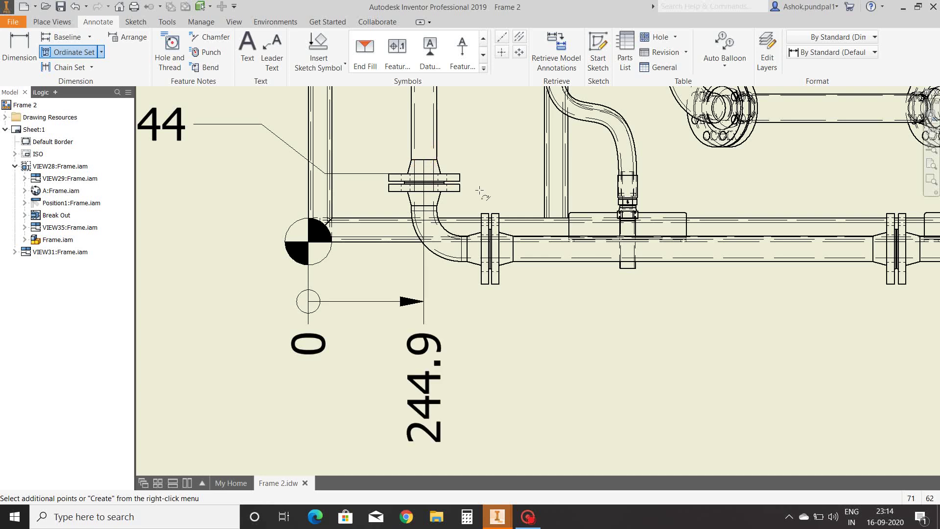
pyautogui.click(547, 180)
pyautogui.moveTo(667, 191); pyautogui.dragTo(381, 205, button='middle')
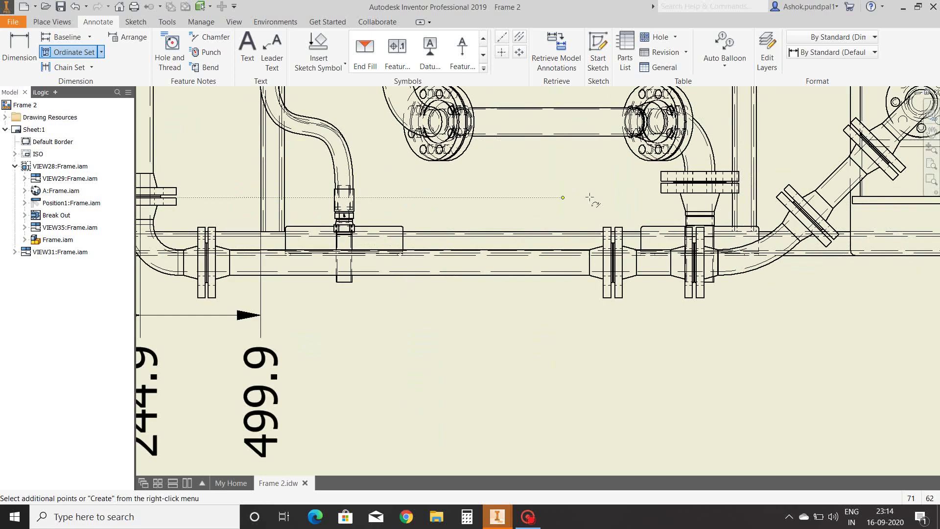
pyautogui.click(731, 204)
pyautogui.moveTo(687, 216); pyautogui.dragTo(344, 216, button='middle')
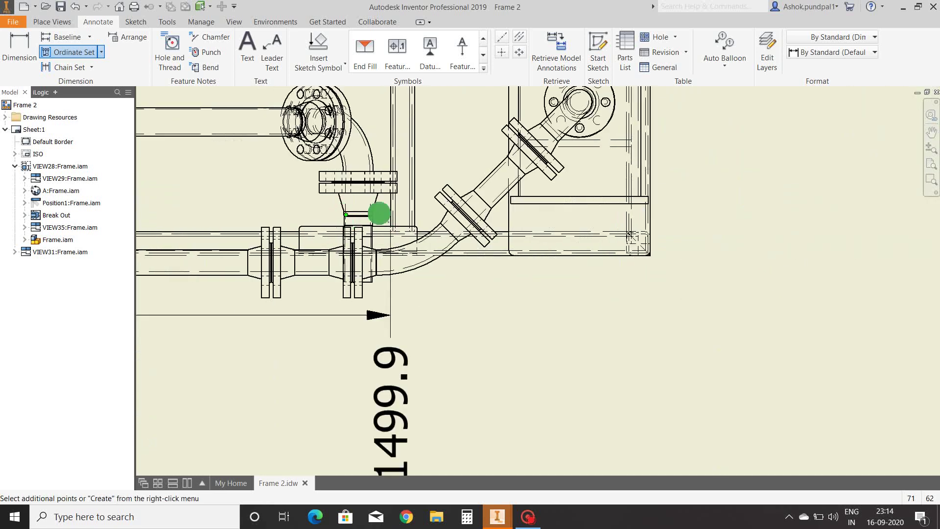
pyautogui.click(510, 212)
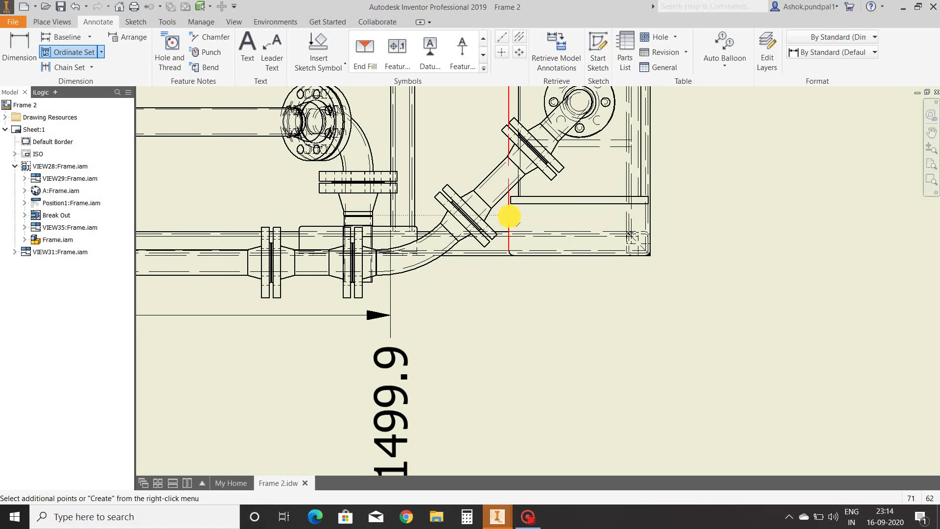
pyautogui.click(652, 220)
pyautogui.rightClick(703, 233)
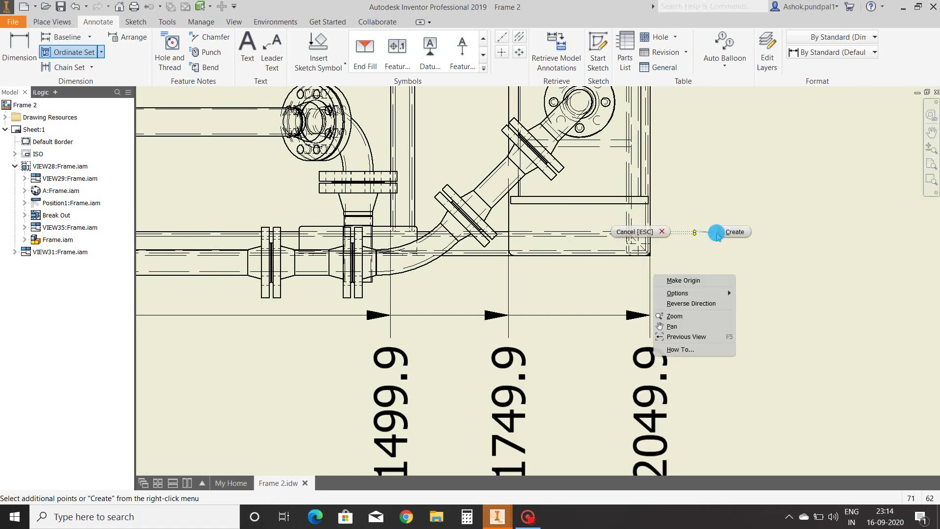
pyautogui.click(738, 232)
pyautogui.scroll(5, 738, 228)
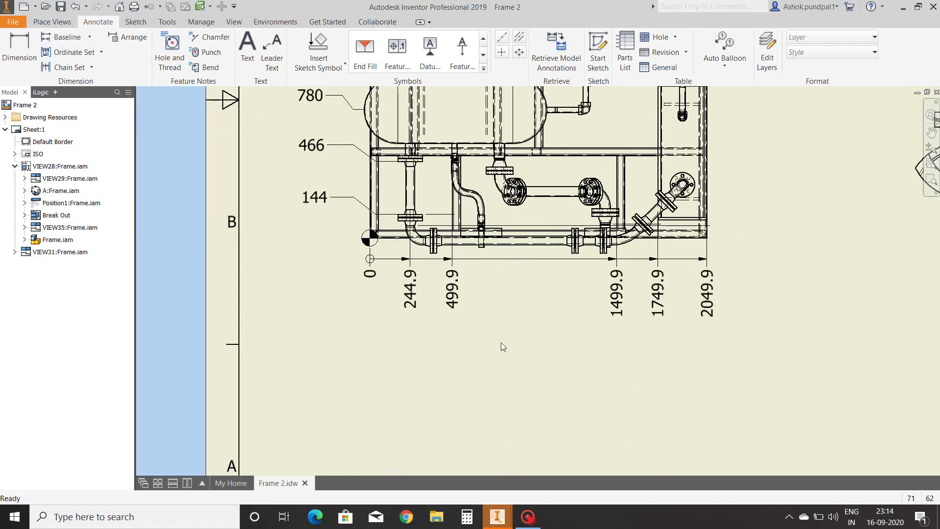
# Move the horizontal ordinate set farther below the plan view and jog its 244.9, 499.9 and 1499.9 dimensions sideways.
pyautogui.moveTo(500, 325)
pyautogui.mouseDown(button='middle')
pyautogui.moveTo(466, 325)
pyautogui.moveTo(436, 382)
pyautogui.moveTo(428, 377)
pyautogui.mouseUp(button='middle')
pyautogui.scroll(-2, 451, 405)
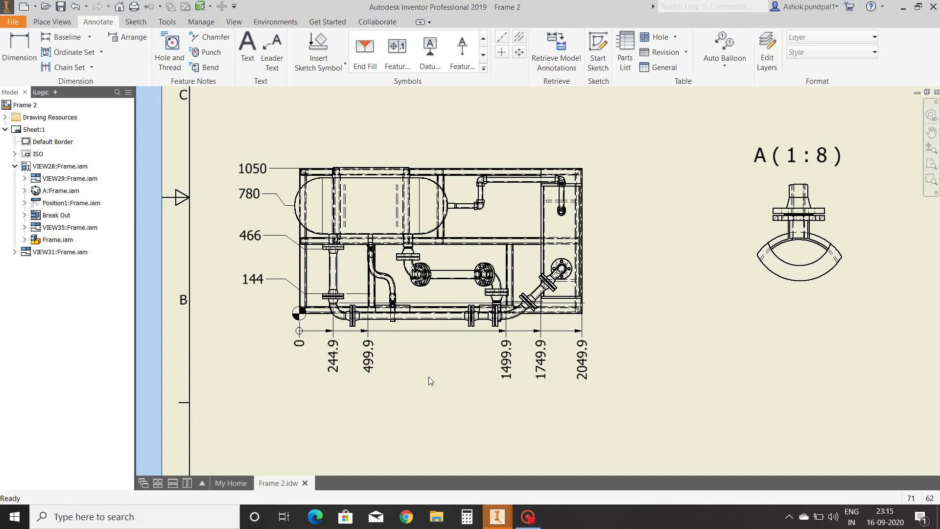
pyautogui.moveTo(429, 336); pyautogui.dragTo(430, 357)
pyautogui.click(381, 358)
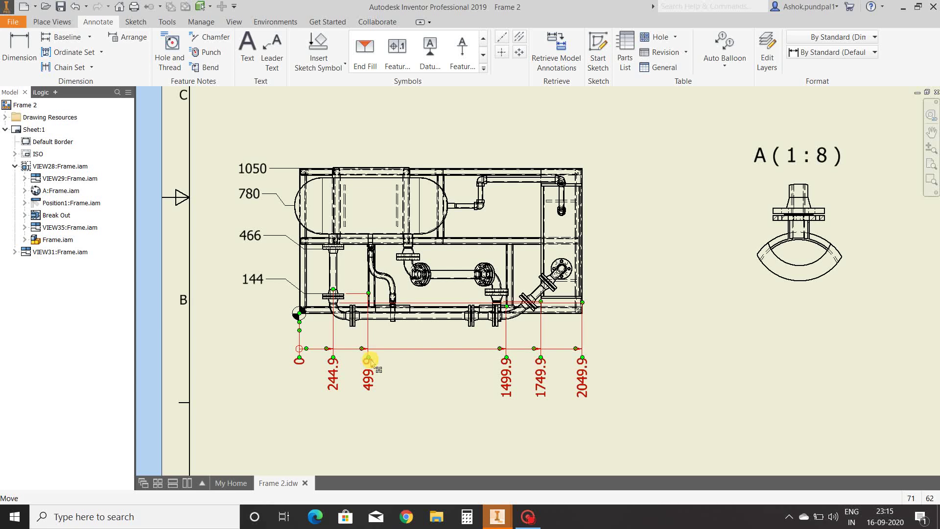
pyautogui.click(381, 358)
pyautogui.moveTo(377, 334); pyautogui.dragTo(345, 378)
pyautogui.moveTo(508, 380); pyautogui.dragTo(492, 378)
pyautogui.moveTo(457, 349); pyautogui.dragTo(454, 355)
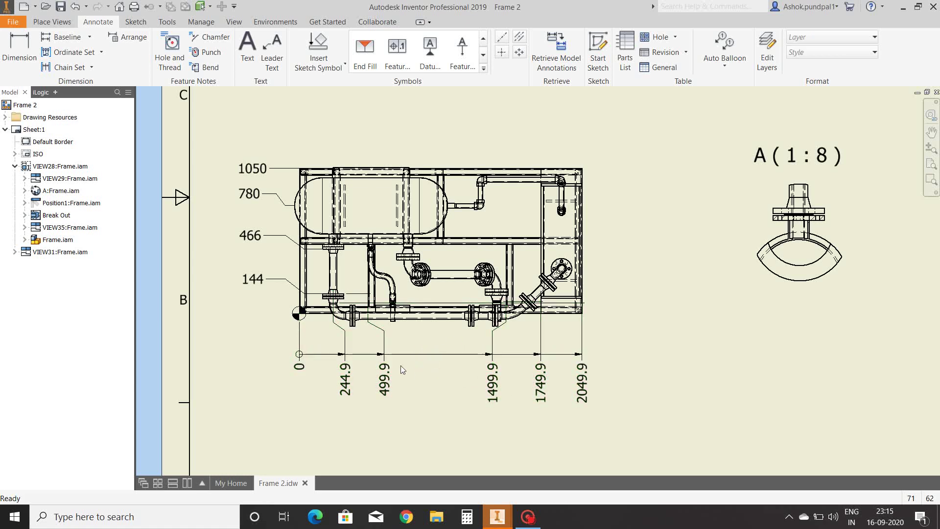
pyautogui.scroll(4, 263, 284)
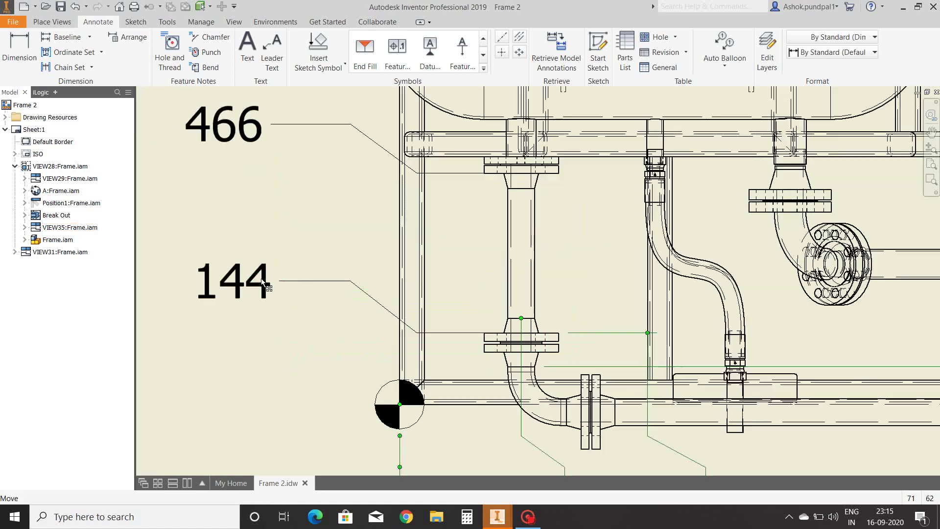
pyautogui.scroll(-2, 333, 382)
pyautogui.moveTo(333, 382); pyautogui.dragTo(340, 406, button='middle')
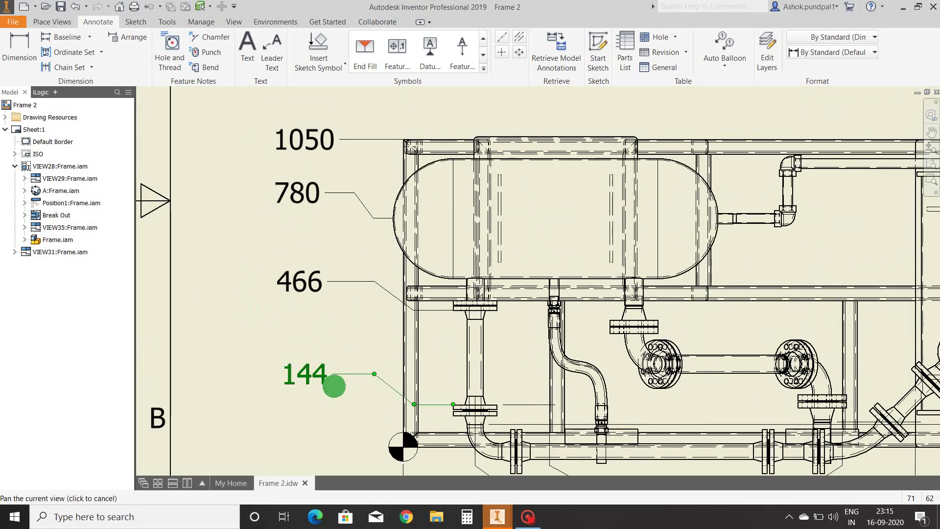
pyautogui.moveTo(347, 302); pyautogui.dragTo(354, 370, button='middle')
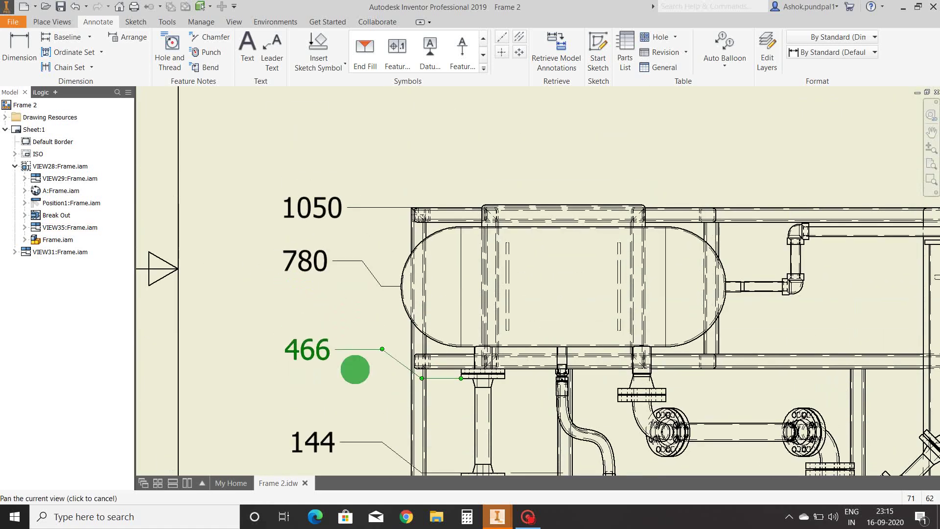
pyautogui.moveTo(336, 273); pyautogui.dragTo(350, 301, button='middle')
pyautogui.click(342, 259)
pyautogui.scroll(-3, 275, 283)
pyautogui.moveTo(414, 228)
pyautogui.mouseDown(button='middle')
pyautogui.moveTo(351, 225)
pyautogui.moveTo(351, 310)
pyautogui.mouseUp(button='middle')
pyautogui.click(351, 225)
pyautogui.click(92, 68)
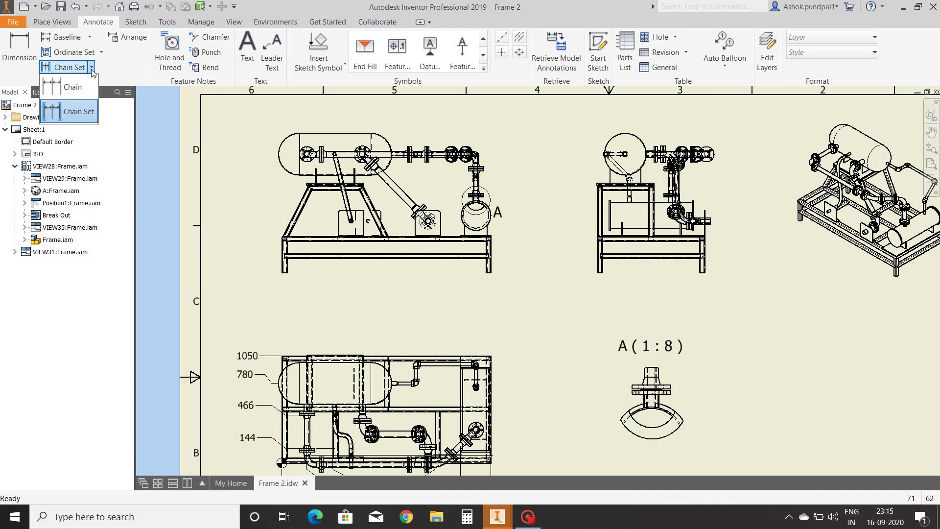
pyautogui.click(83, 86)
pyautogui.click(79, 68)
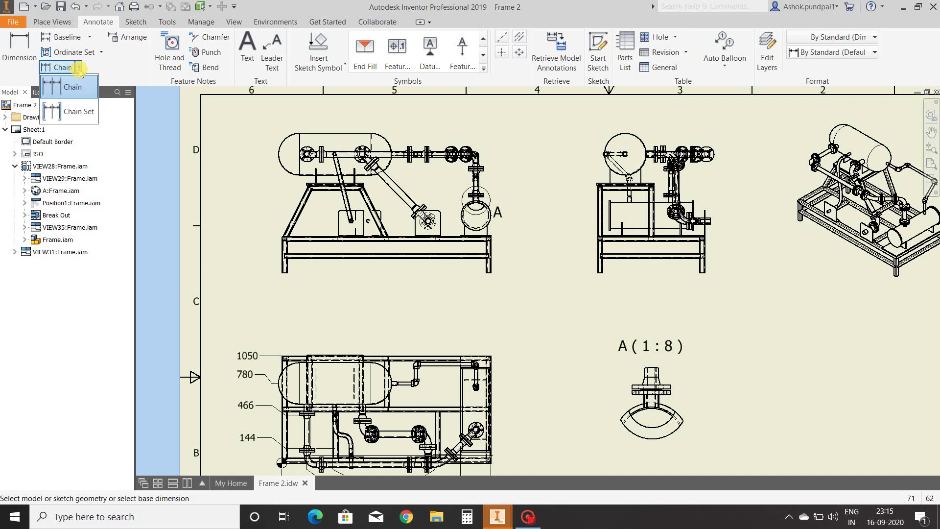
pyautogui.click(80, 117)
# Start a Chain dimension between the frame's outer left and right leg edges and place it below the front view.
pyautogui.click(91, 68)
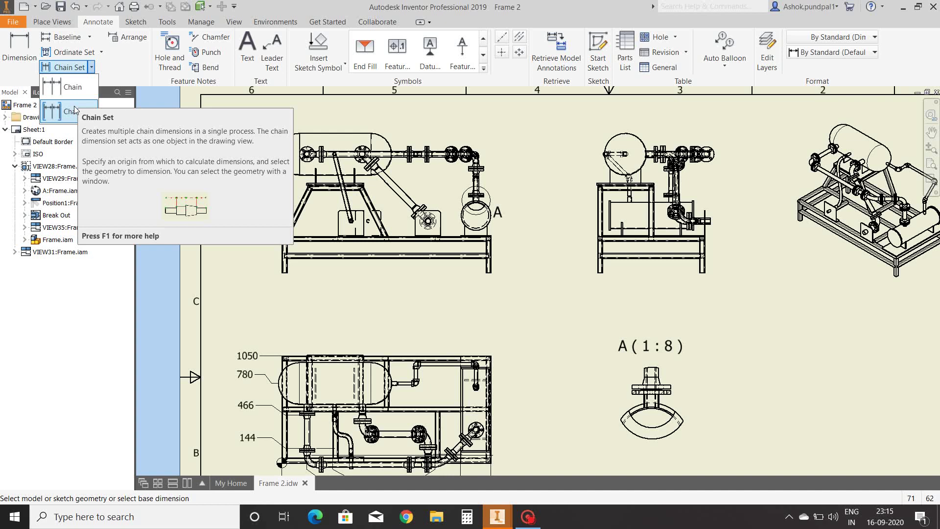
pyautogui.click(73, 87)
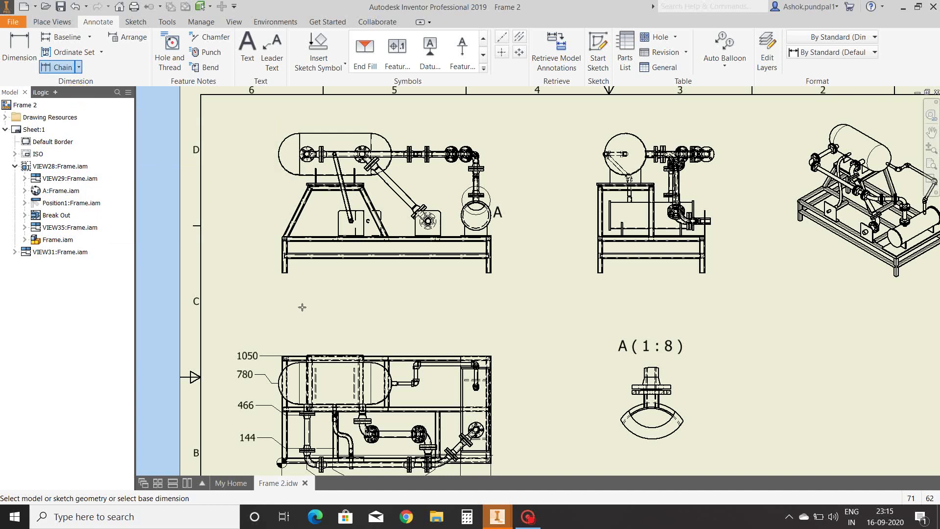
pyautogui.scroll(6, 289, 293)
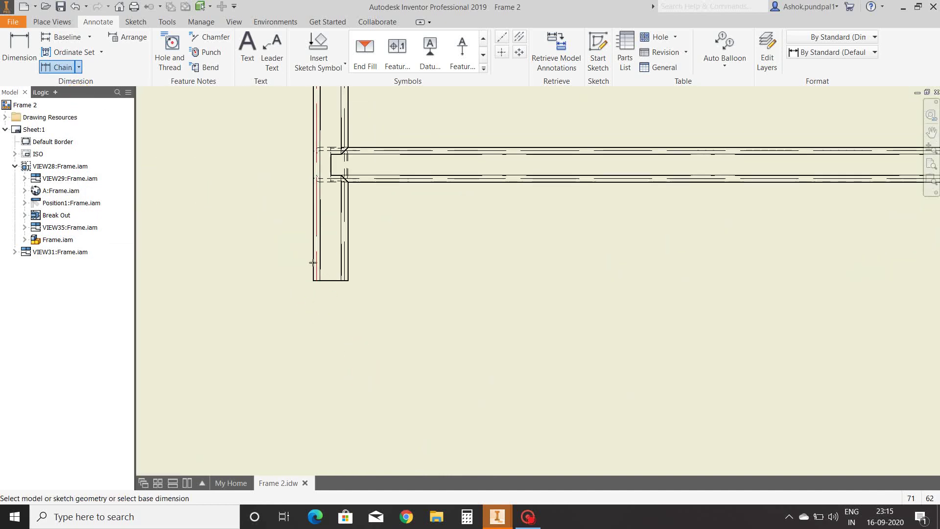
pyautogui.scroll(-5, 311, 244)
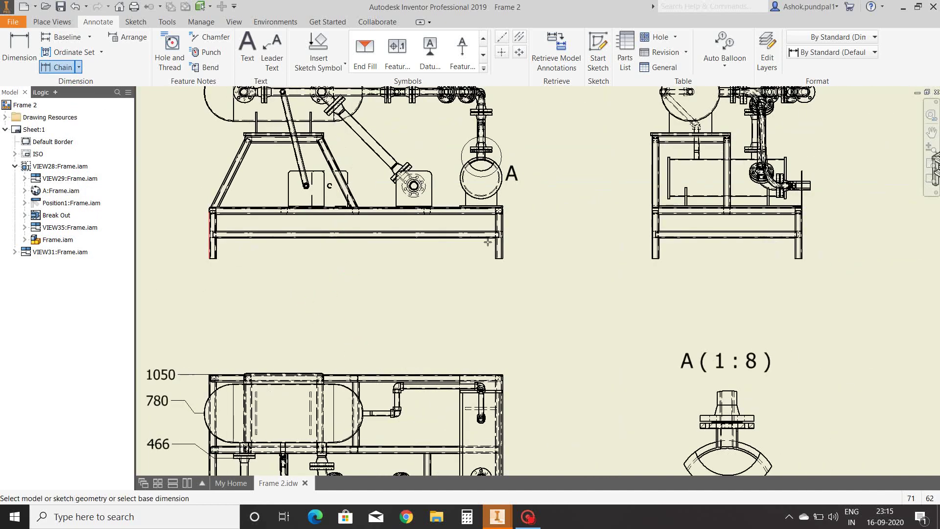
pyautogui.scroll(5, 527, 243)
pyautogui.scroll(-5, 557, 235)
pyautogui.click(470, 285)
pyautogui.rightClick(470, 285)
pyautogui.click(523, 286)
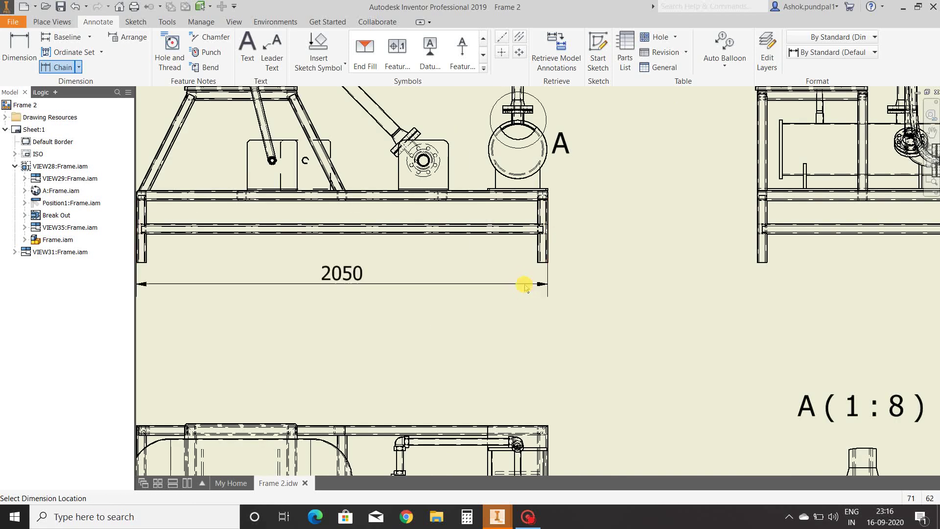
pyautogui.scroll(-4, 523, 286)
pyautogui.moveTo(523, 286); pyautogui.dragTo(574, 278, button='middle')
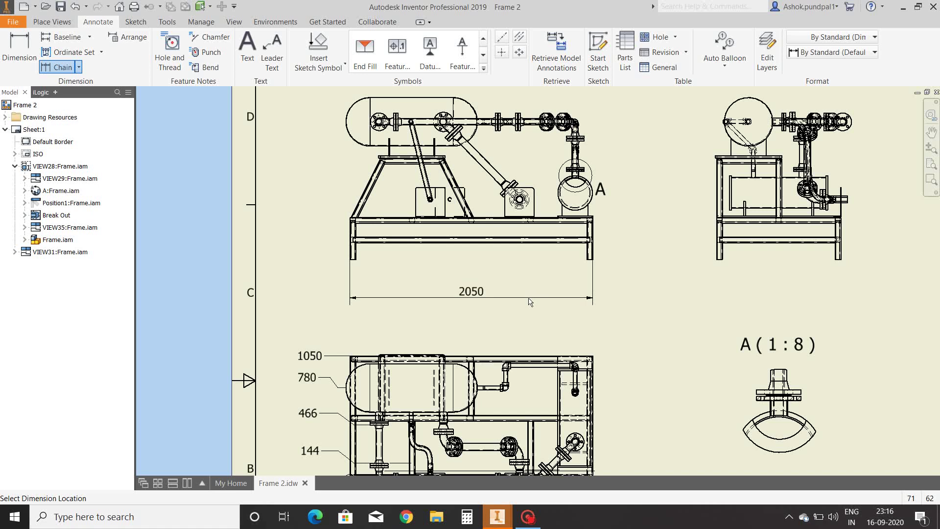
pyautogui.click(530, 299)
# Add the left edges of both upright plates and the small tank's support to the chain, and create the dimensions.
pyautogui.scroll(-4, 412, 253)
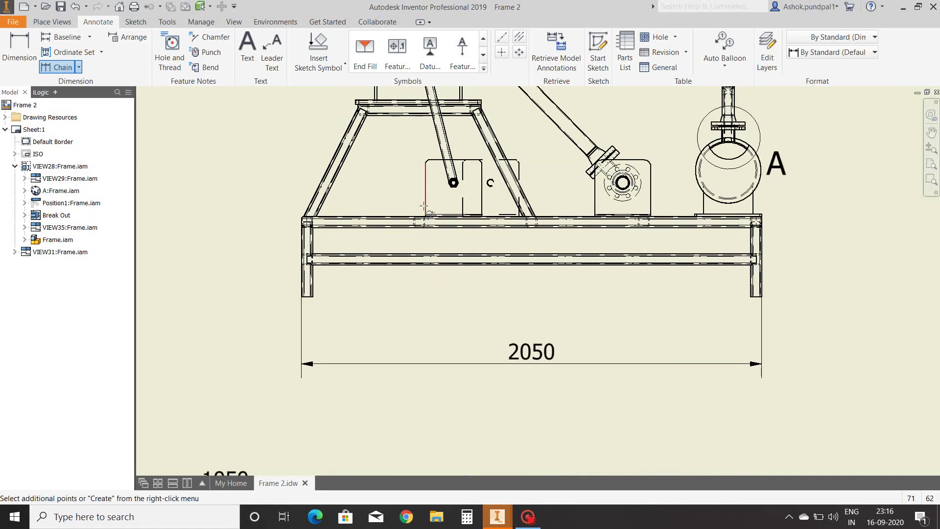
pyautogui.click(443, 206)
pyautogui.click(595, 202)
pyautogui.moveTo(623, 226); pyautogui.dragTo(505, 233, button='middle')
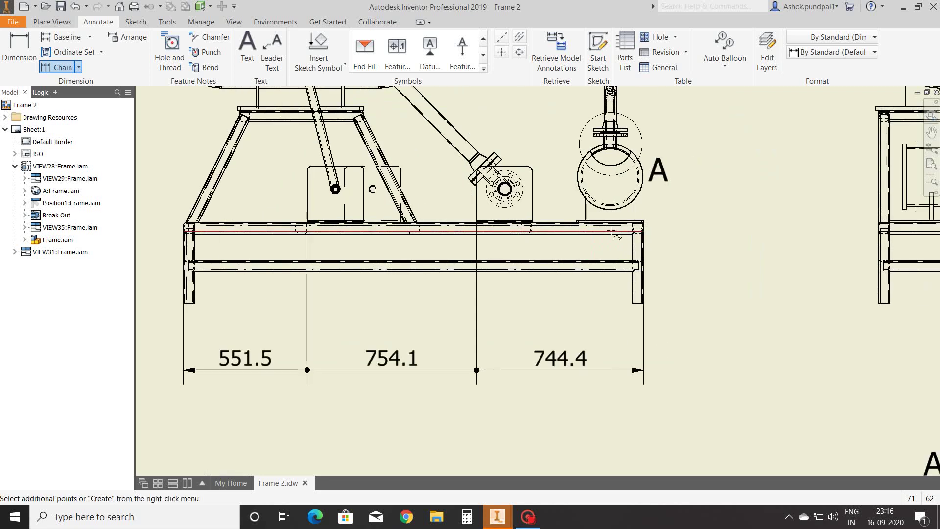
pyautogui.click(587, 214)
pyautogui.moveTo(656, 278); pyautogui.dragTo(613, 263, button='middle')
pyautogui.rightClick(665, 289)
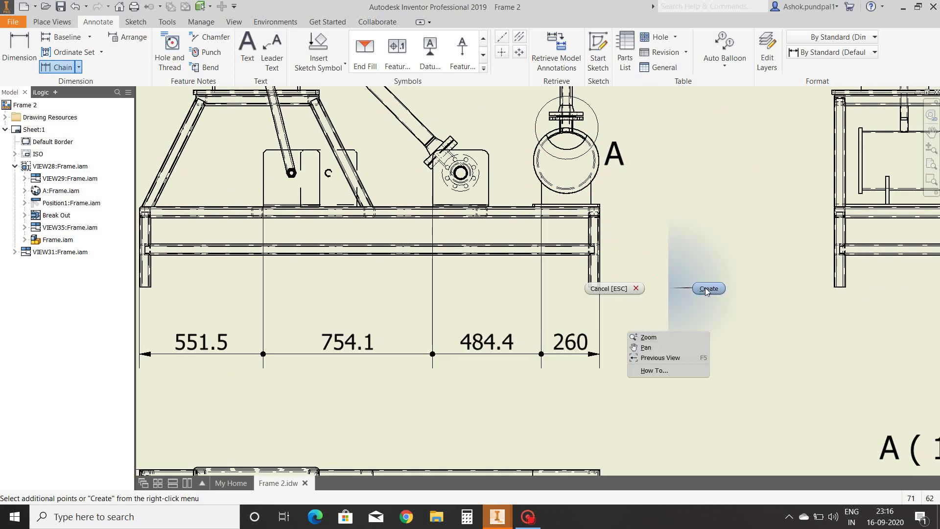
pyautogui.click(704, 288)
# Stagger the four individual chain dimensions below the front view so they step down from left to right.
pyautogui.moveTo(464, 381); pyautogui.dragTo(630, 352, button='middle')
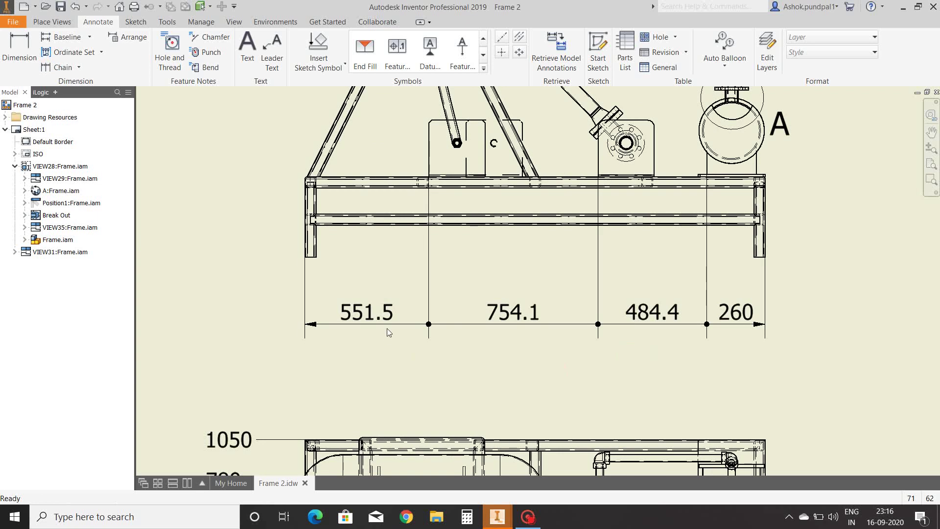
pyautogui.moveTo(390, 323); pyautogui.dragTo(394, 296)
pyautogui.moveTo(499, 315); pyautogui.dragTo(498, 308)
pyautogui.moveTo(628, 327); pyautogui.dragTo(626, 338)
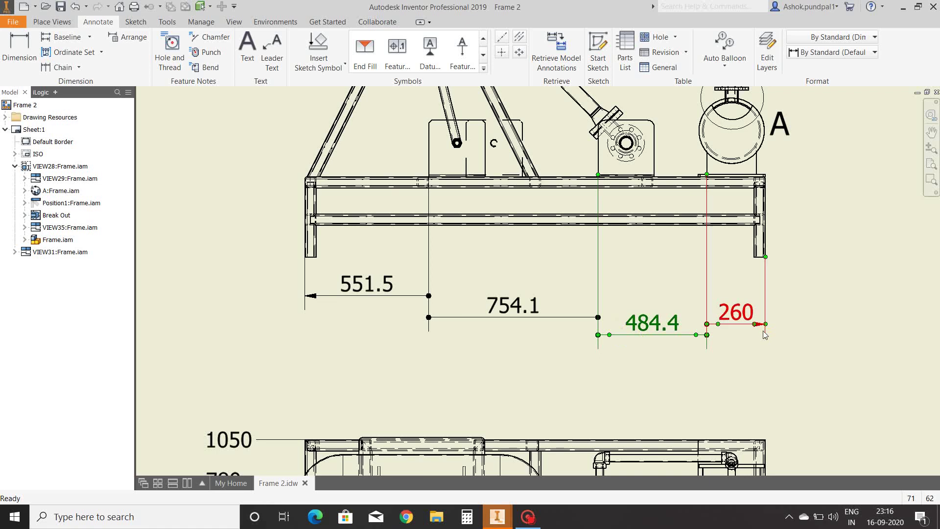
pyautogui.moveTo(742, 338); pyautogui.dragTo(745, 353)
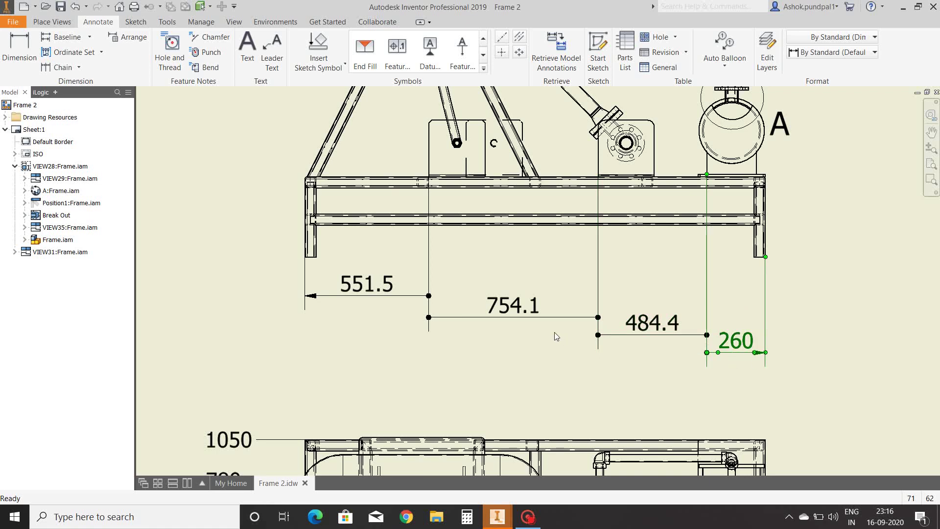
# Start a Chain Set between the frame leg's bottom and the large tank's top edge, placing it vertically left of the front view.
pyautogui.moveTo(552, 372)
pyautogui.mouseDown(button='middle')
pyautogui.moveTo(585, 384)
pyautogui.moveTo(394, 390)
pyautogui.mouseUp(button='middle')
pyautogui.scroll(-3, 586, 384)
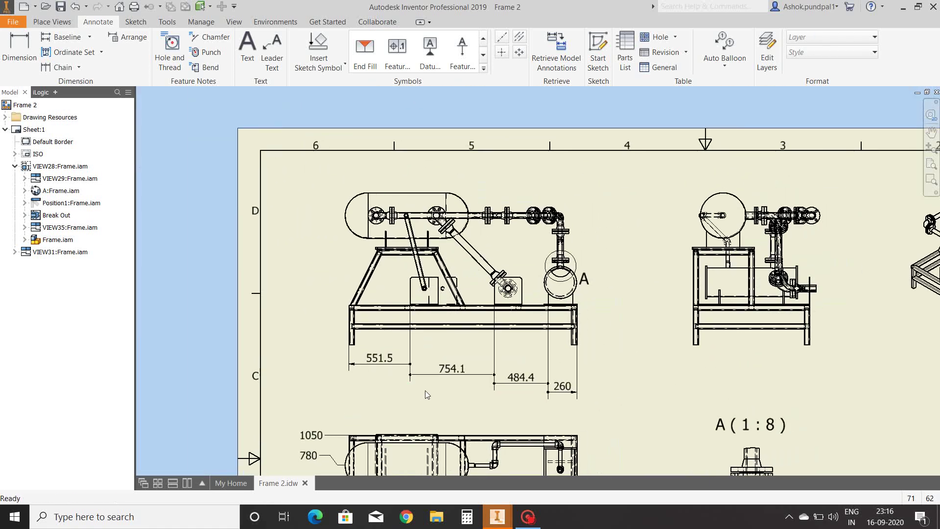
pyautogui.click(78, 67)
pyautogui.click(86, 114)
pyautogui.scroll(5, 361, 388)
pyautogui.scroll(-5, 356, 389)
pyautogui.scroll(5, 418, 151)
pyautogui.scroll(-4, 349, 121)
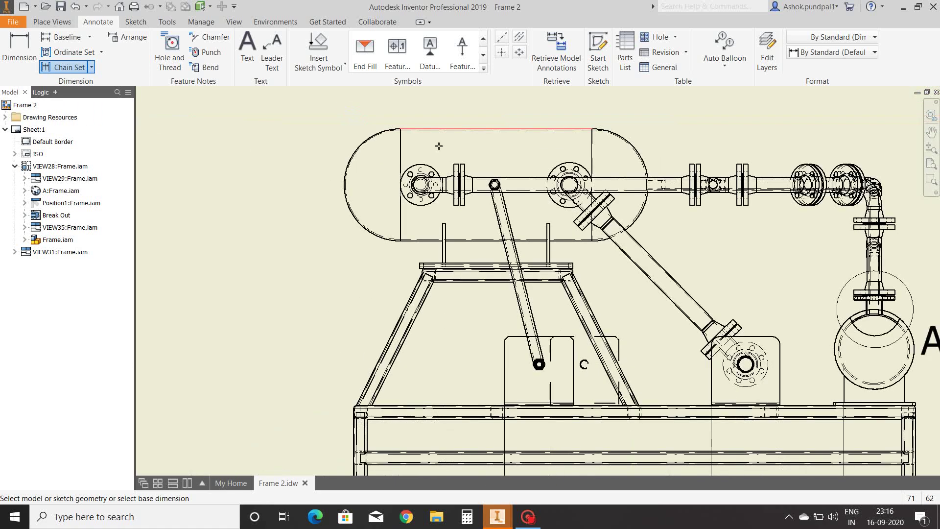
pyautogui.scroll(2, 387, 198)
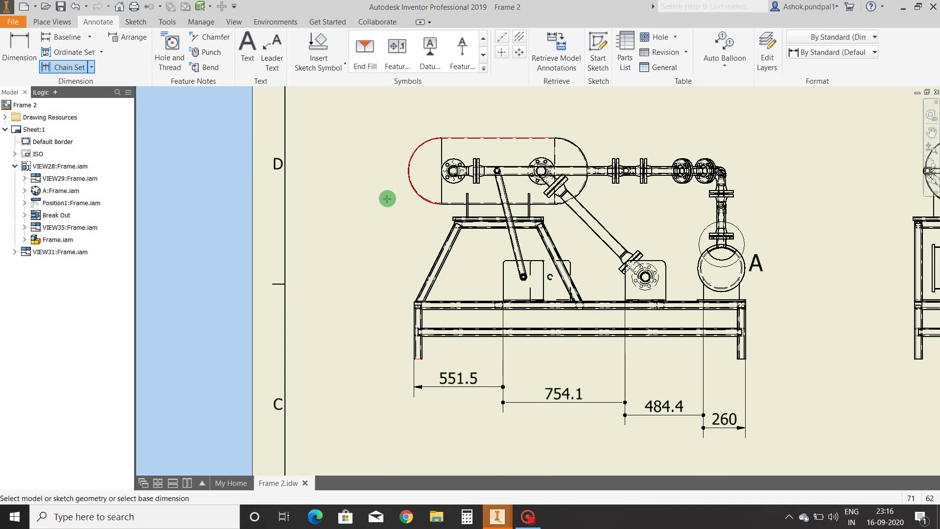
pyautogui.rightClick(349, 213)
pyautogui.click(402, 216)
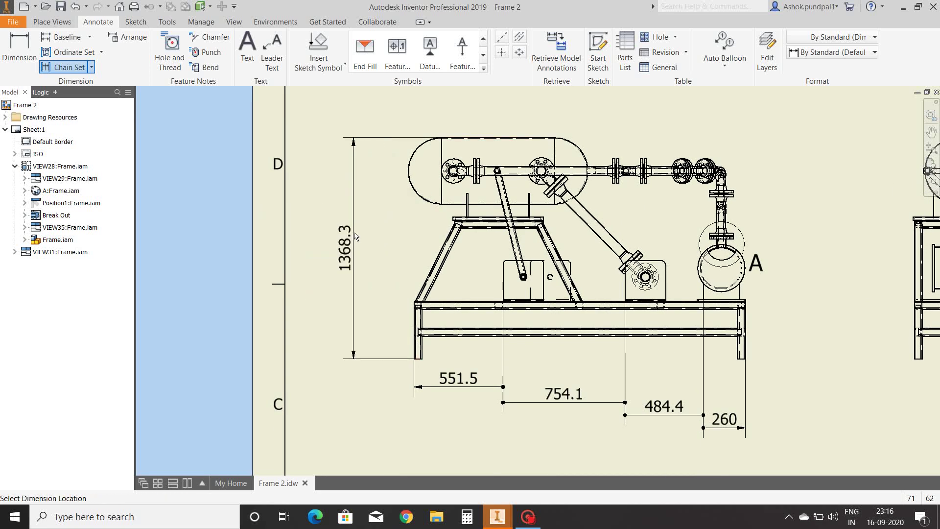
pyautogui.click(354, 233)
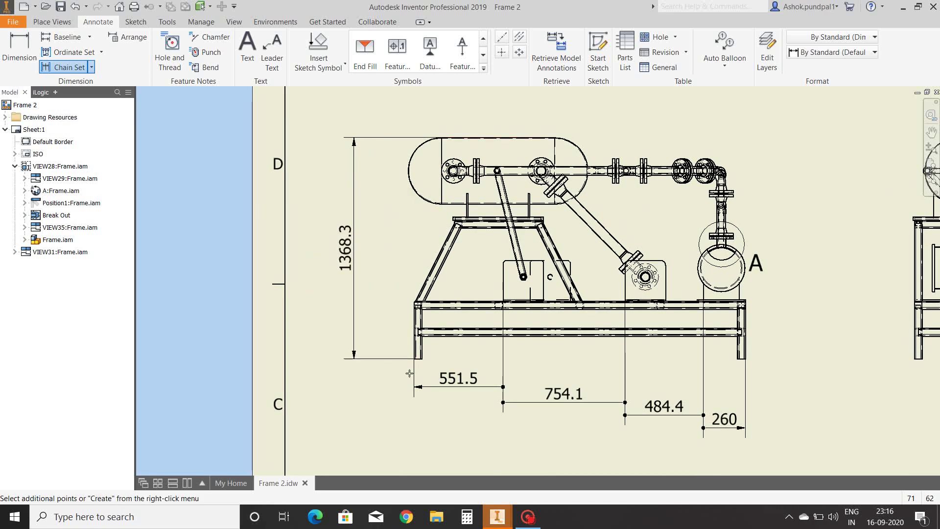
# Add both rails' lower edges, the support frame's top edge and the tank's end arc, and create the vertical chain set.
pyautogui.scroll(5, 430, 345)
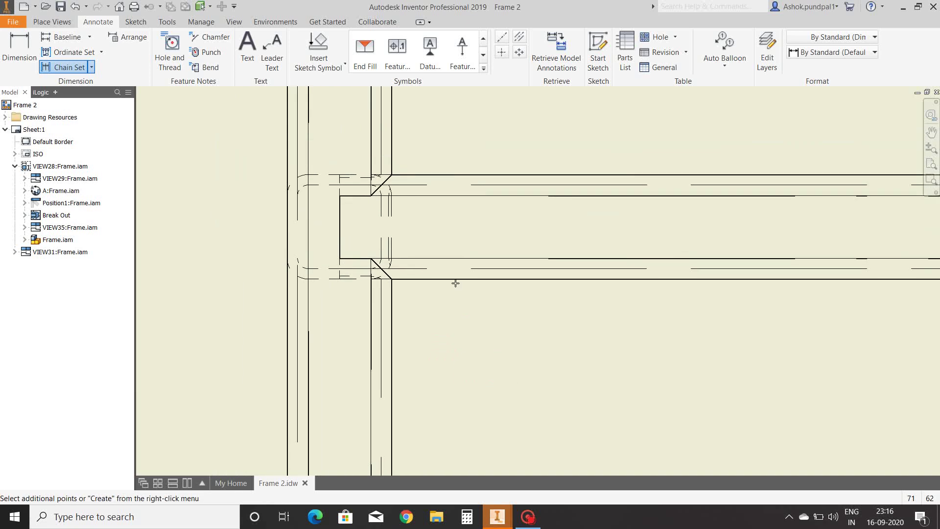
pyautogui.scroll(-4, 460, 280)
pyautogui.scroll(3, 485, 314)
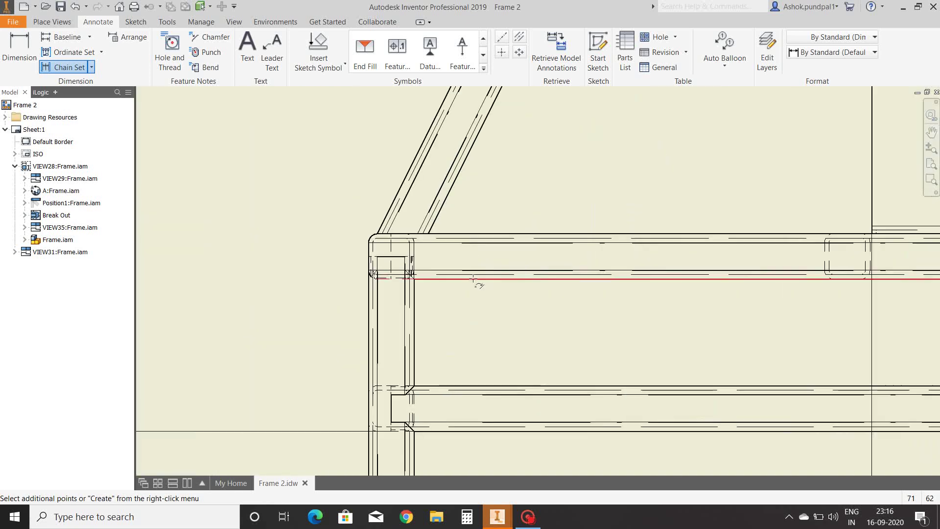
pyautogui.scroll(-4, 498, 322)
pyautogui.scroll(4, 521, 265)
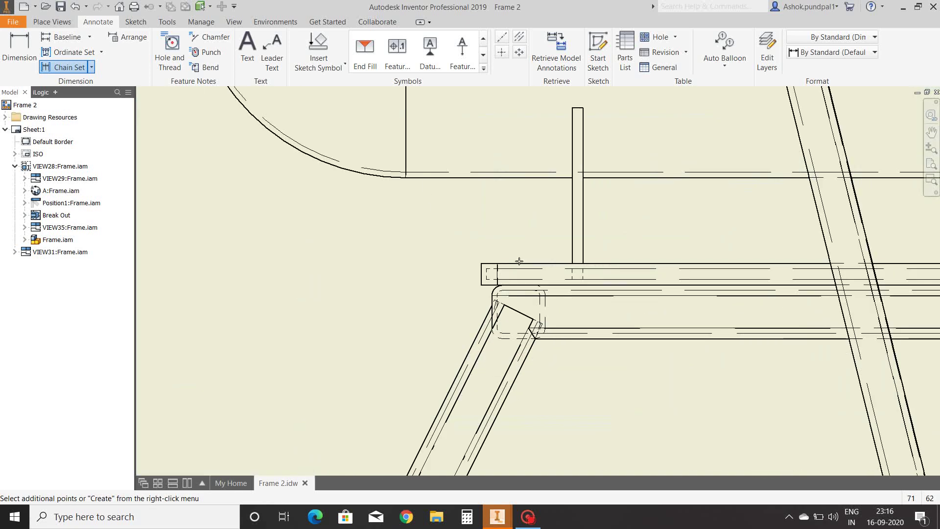
pyautogui.scroll(-4, 504, 330)
pyautogui.scroll(4, 462, 293)
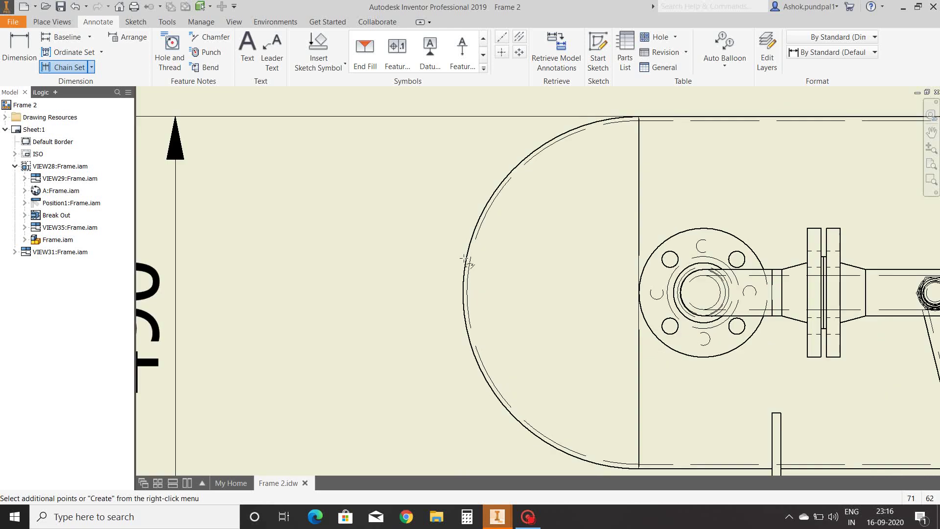
pyautogui.click(483, 269)
pyautogui.scroll(-4, 455, 272)
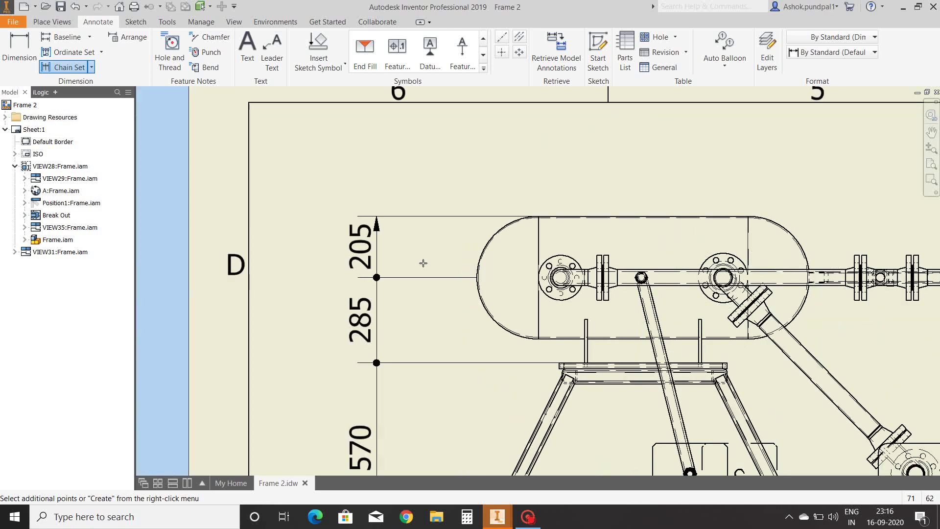
pyautogui.rightClick(406, 266)
pyautogui.click(425, 272)
# Select the vertical chain set beside the front view and try to reposition it.
pyautogui.scroll(-4, 414, 214)
pyautogui.scroll(4, 405, 241)
pyautogui.click(406, 241)
pyautogui.moveTo(408, 280)
pyautogui.mouseDown()
pyautogui.moveTo(410, 310)
pyautogui.moveTo(417, 307)
pyautogui.mouseUp()
pyautogui.scroll(5, 420, 197)
pyautogui.scroll(-4, 429, 216)
pyautogui.scroll(-3, 436, 227)
pyautogui.moveTo(380, 294)
pyautogui.mouseDown(button='middle')
pyautogui.moveTo(384, 265)
pyautogui.moveTo(277, 261)
pyautogui.moveTo(251, 237)
pyautogui.mouseUp(button='middle')
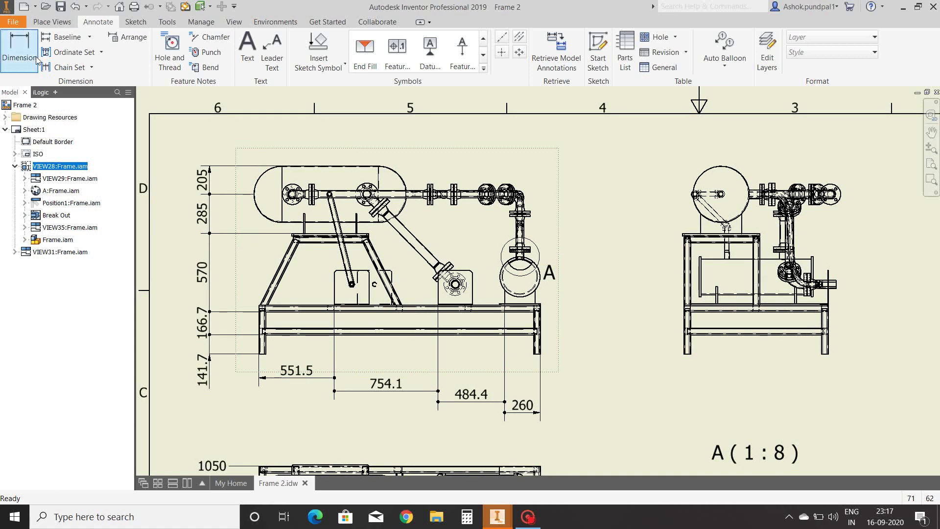
pyautogui.click(19, 48)
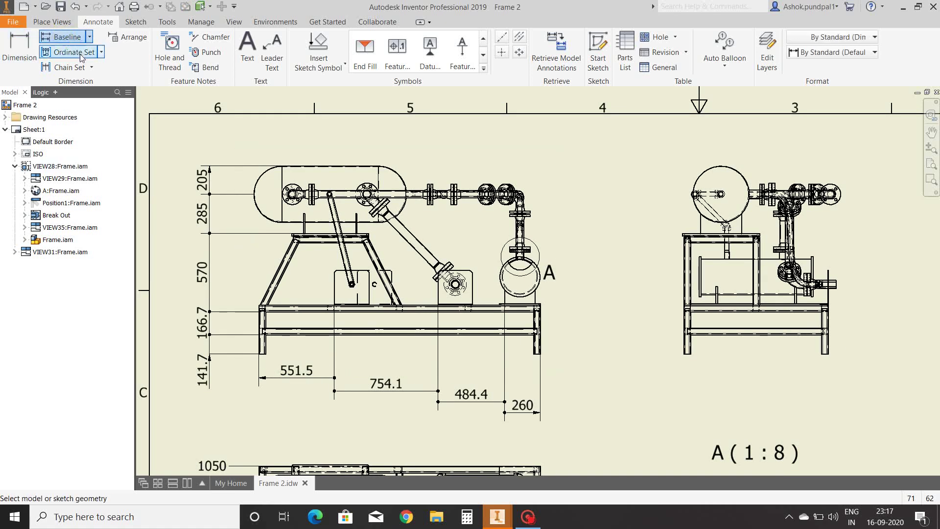
pyautogui.click(72, 65)
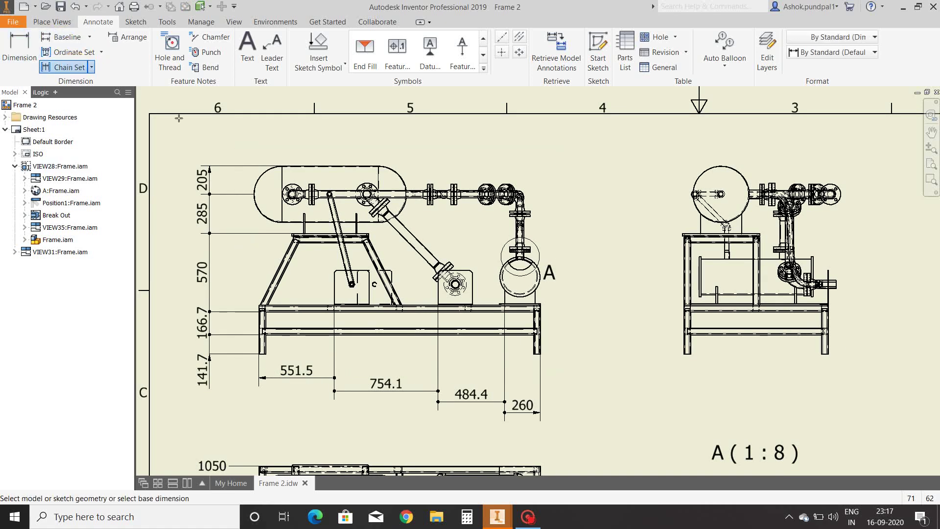
pyautogui.moveTo(590, 206); pyautogui.dragTo(576, 206, button='middle')
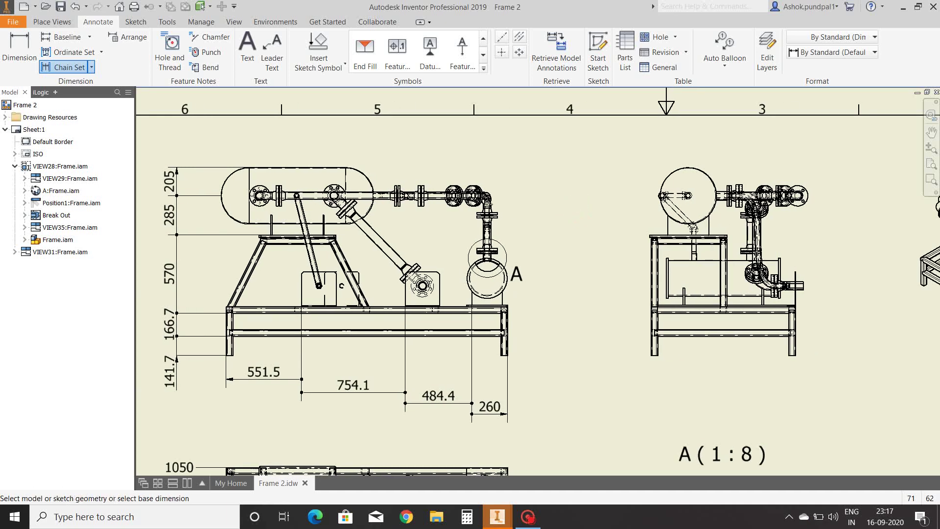
# Add a hole note to the right bolt hole of the round flange in the plan view, placing it outside the frame.
pyautogui.click(169, 59)
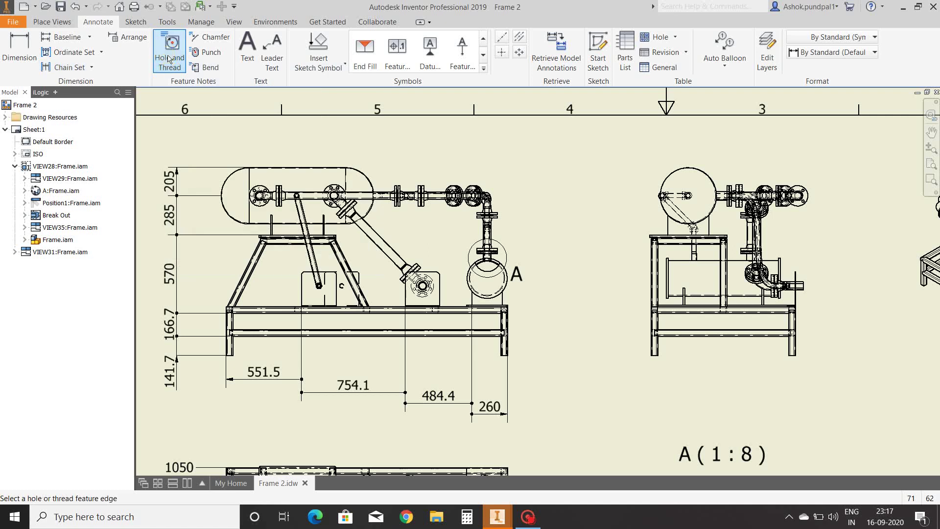
pyautogui.scroll(3, 490, 245)
pyautogui.moveTo(548, 266); pyautogui.dragTo(508, 294, button='middle')
pyautogui.scroll(-5, 455, 266)
pyautogui.click(427, 276)
pyautogui.scroll(5, 490, 230)
pyautogui.moveTo(490, 230); pyautogui.dragTo(395, 315, button='middle')
pyautogui.scroll(-4, 384, 283)
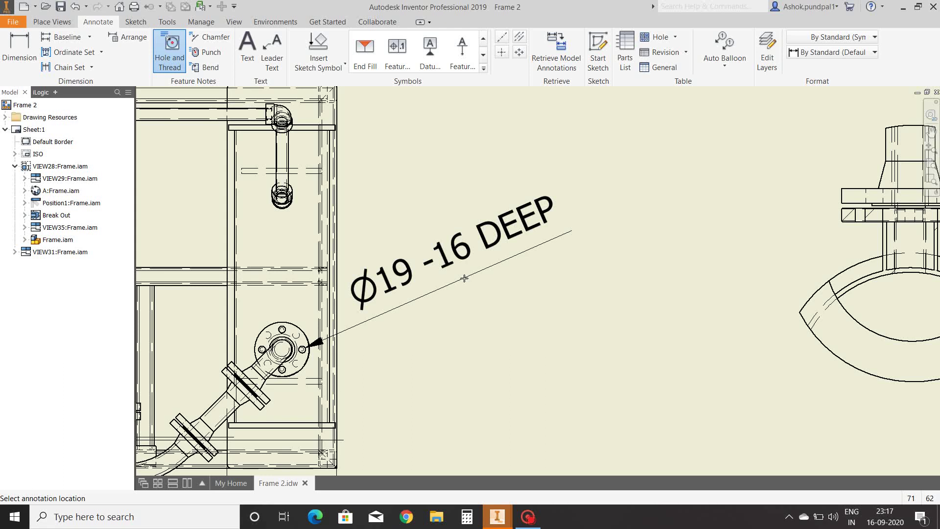
pyautogui.click(471, 276)
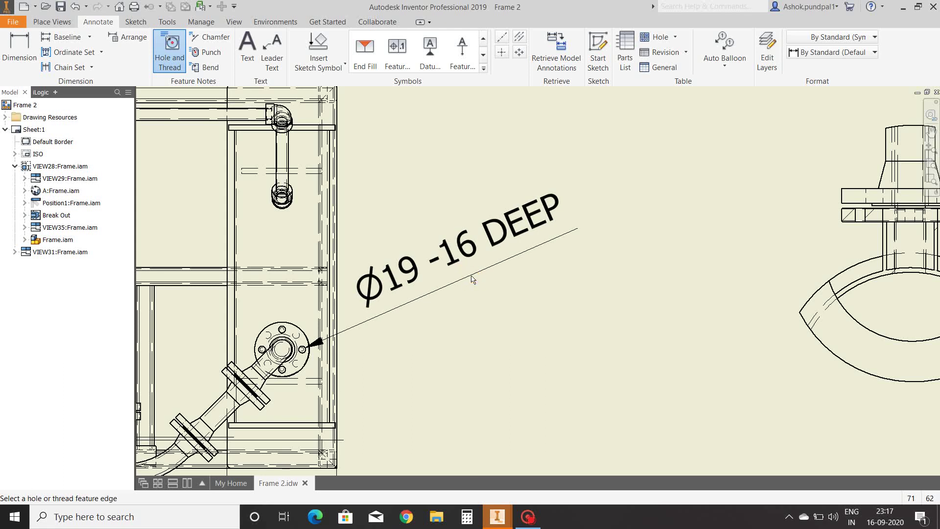
pyautogui.rightClick(472, 277)
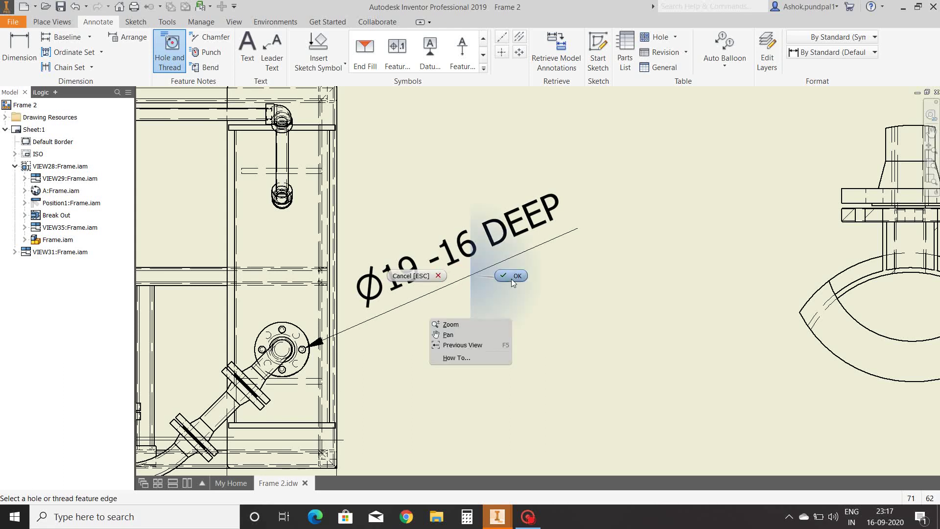
pyautogui.press('Escape')
pyautogui.moveTo(512, 280); pyautogui.dragTo(510, 297, button='middle')
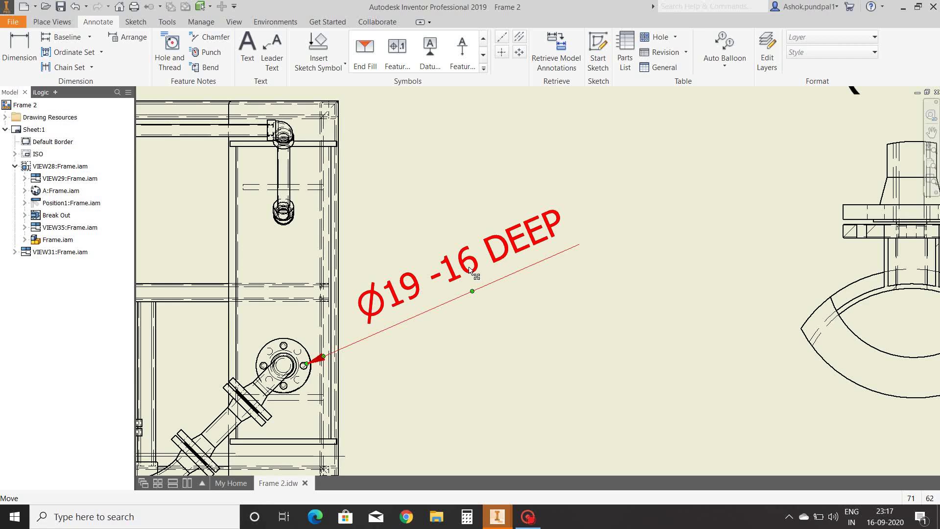
pyautogui.scroll(-6, 470, 270)
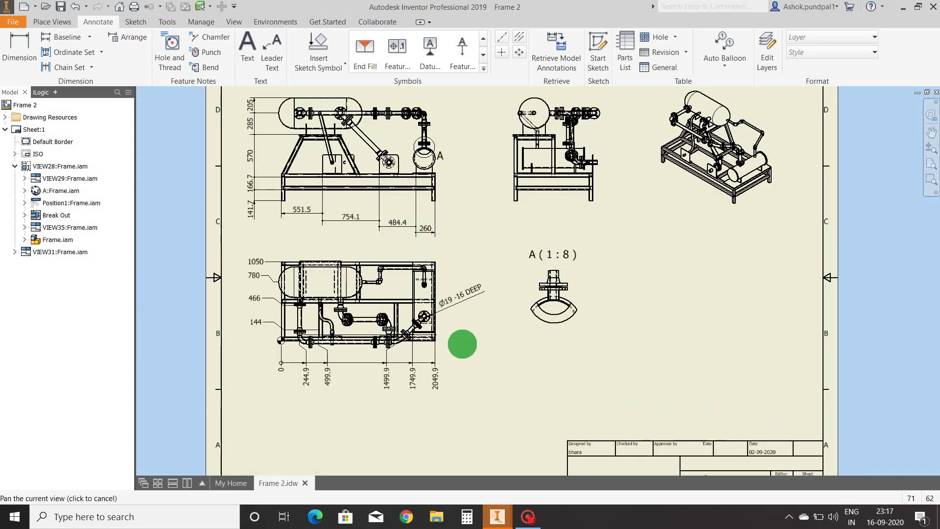
pyautogui.scroll(3, 451, 259)
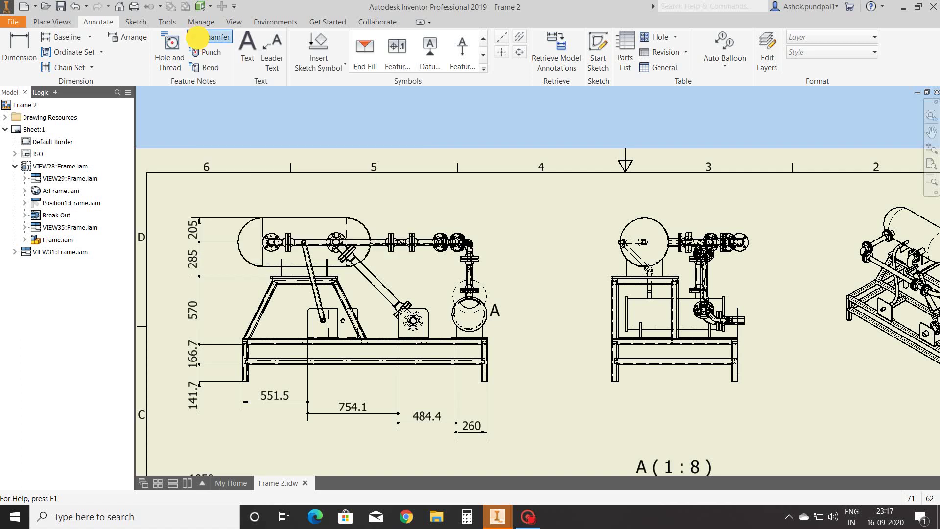
# Start a chamfer note on the mounting plate's upper-left chamfer in the front view, using the plate's vertical left edge as reference.
pyautogui.click(199, 39)
pyautogui.scroll(5, 317, 339)
pyautogui.scroll(5, 319, 338)
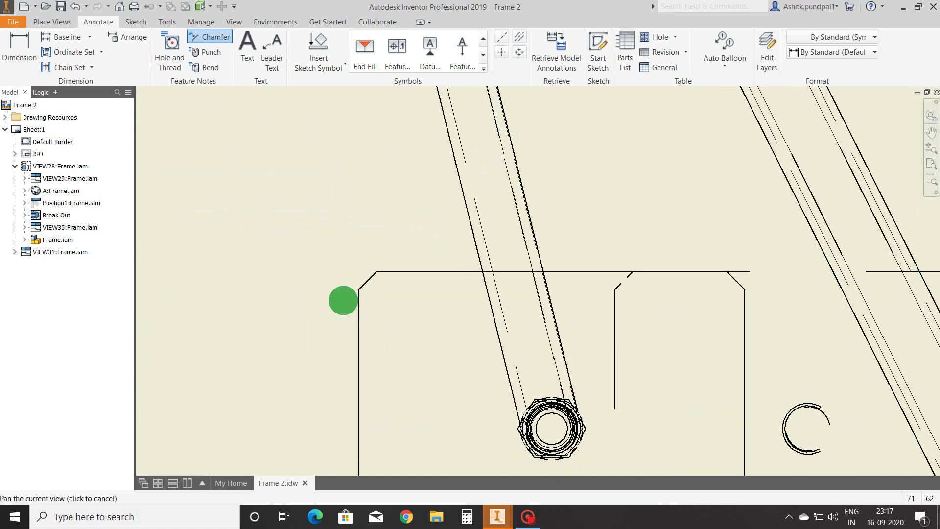
pyautogui.moveTo(319, 336); pyautogui.dragTo(384, 263, button='middle')
pyautogui.scroll(3, 429, 237)
pyautogui.scroll(2, 420, 256)
pyautogui.click(392, 252)
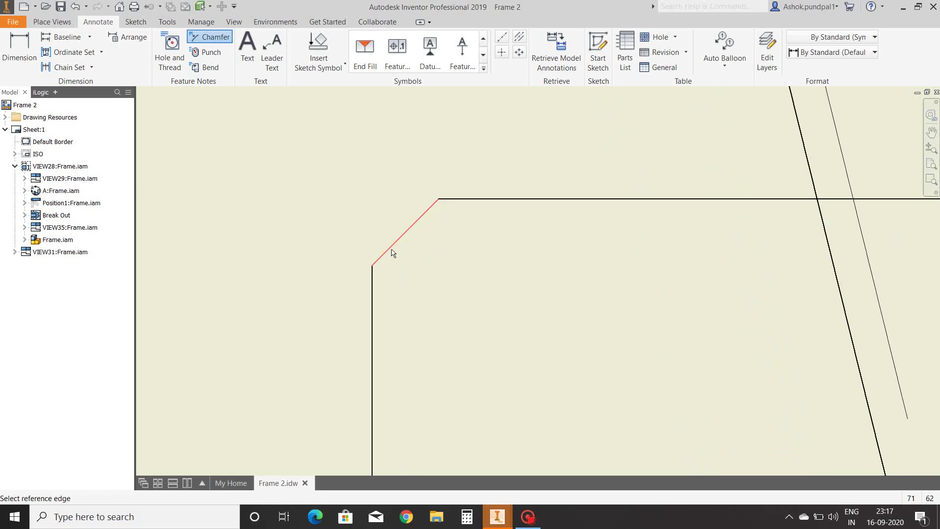
pyautogui.click(374, 292)
# Place the chamfer note to the plate's upper left, across the slanted support leg, and end the note command.
pyautogui.scroll(-8, 415, 278)
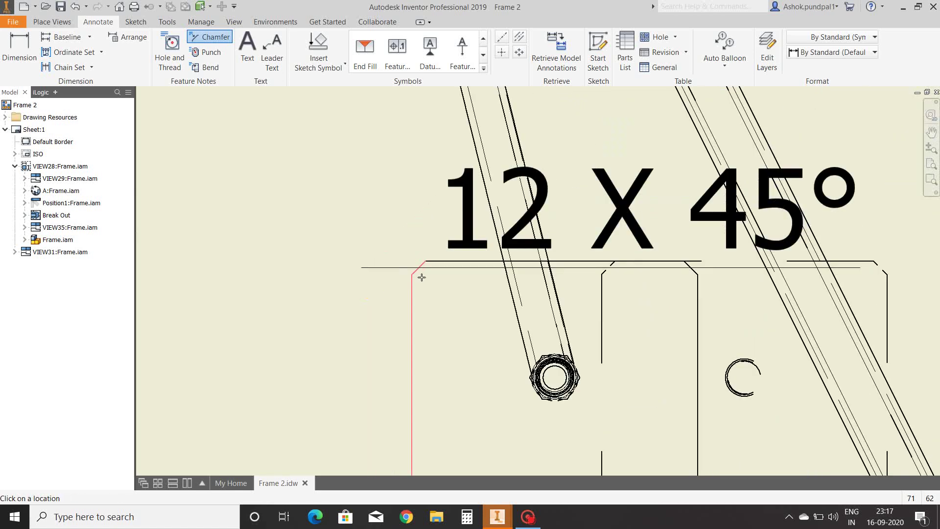
pyautogui.moveTo(415, 277); pyautogui.dragTo(539, 368, button='middle')
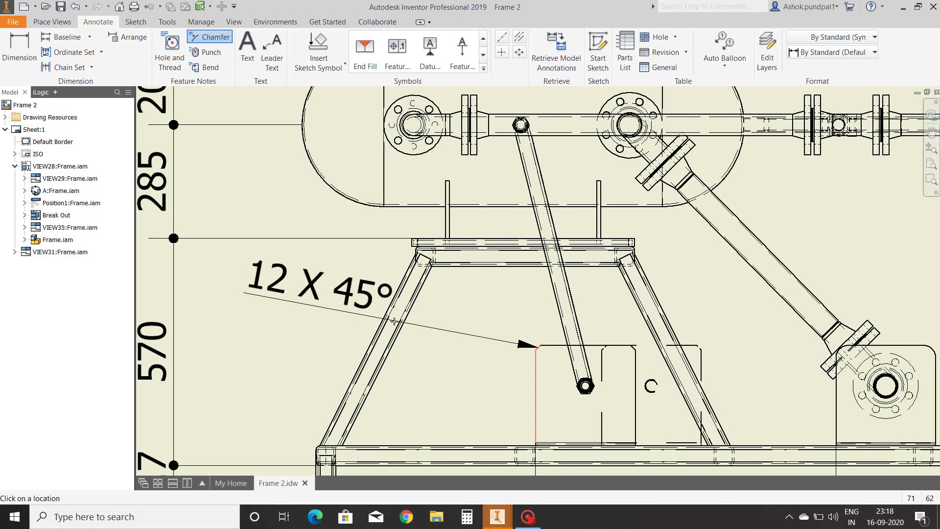
pyautogui.click(392, 321)
pyautogui.scroll(3, 441, 264)
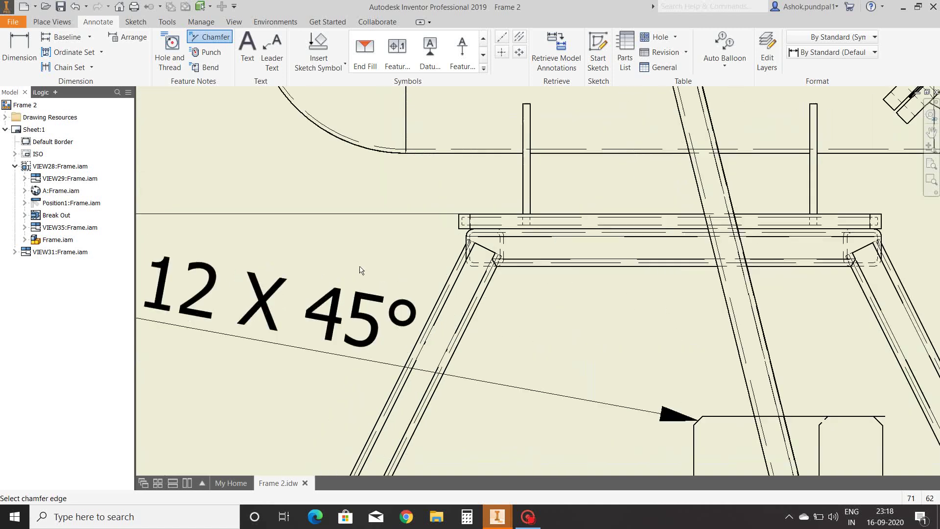
pyautogui.rightClick(454, 246)
pyautogui.click(487, 246)
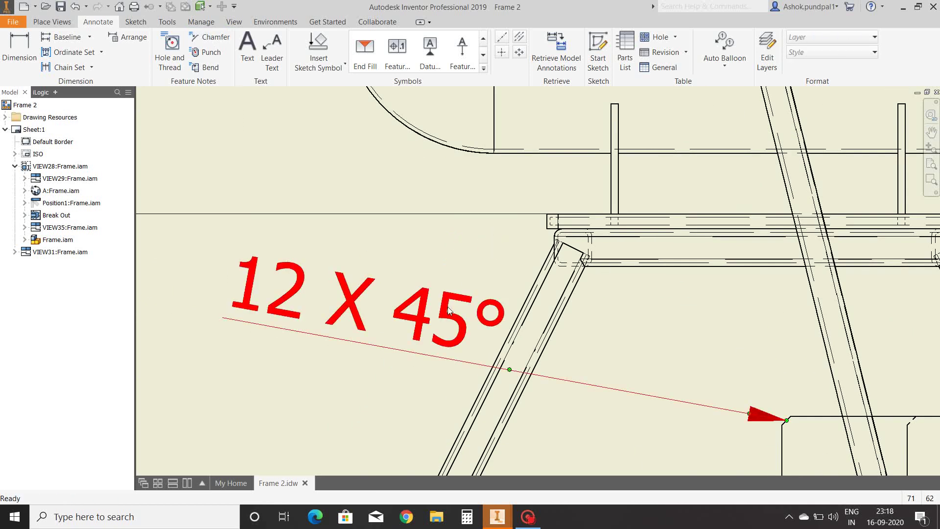
pyautogui.press('Escape')
pyautogui.scroll(-5, 478, 254)
pyautogui.moveTo(441, 269); pyautogui.dragTo(316, 315, button='middle')
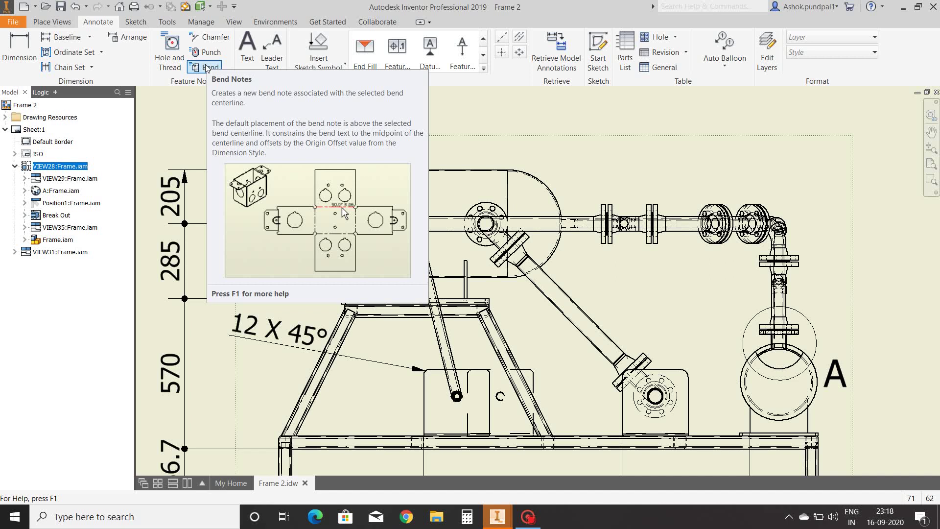
# Add the text note "BURRS REMOVED" below detail view A and finish the Text command.
pyautogui.click(249, 44)
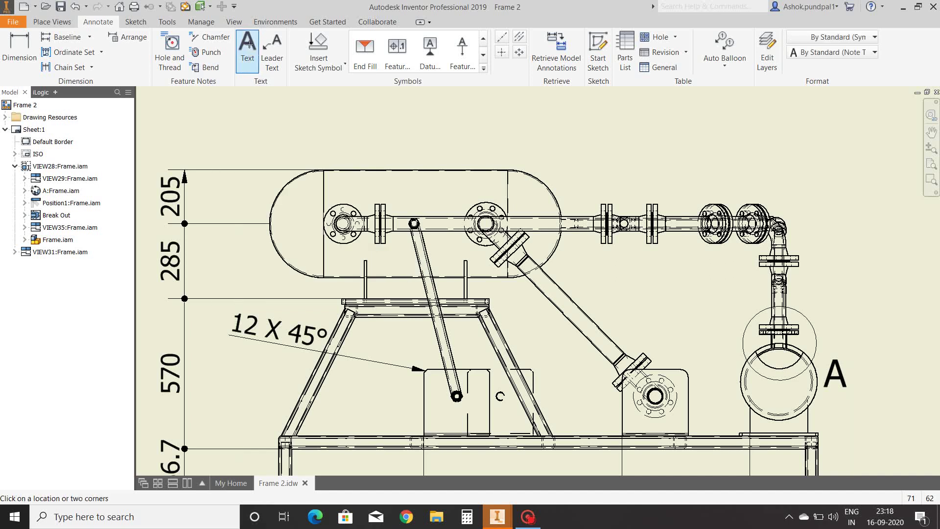
pyautogui.scroll(-4, 337, 120)
pyautogui.moveTo(706, 347)
pyautogui.mouseDown(button='middle')
pyautogui.moveTo(524, 238)
pyautogui.moveTo(517, 166)
pyautogui.mouseUp(button='middle')
pyautogui.click(412, 247)
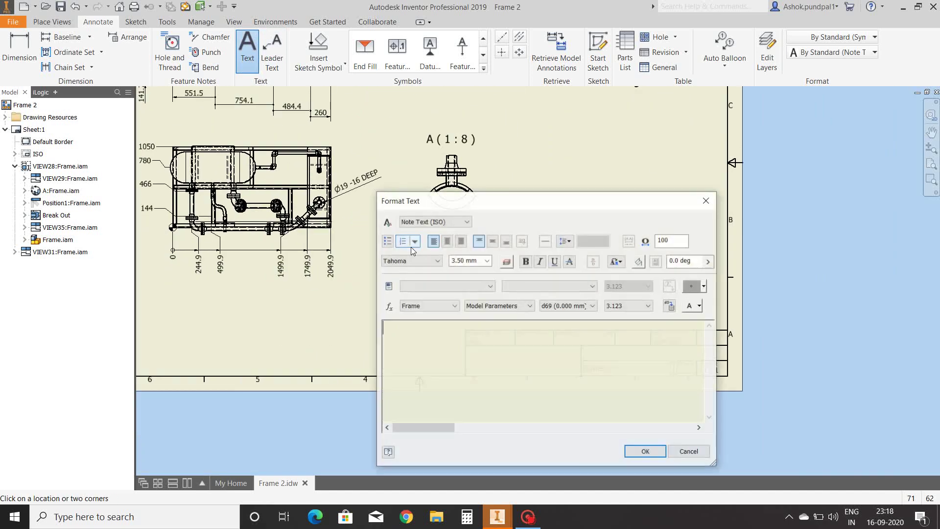
pyautogui.write('BU')
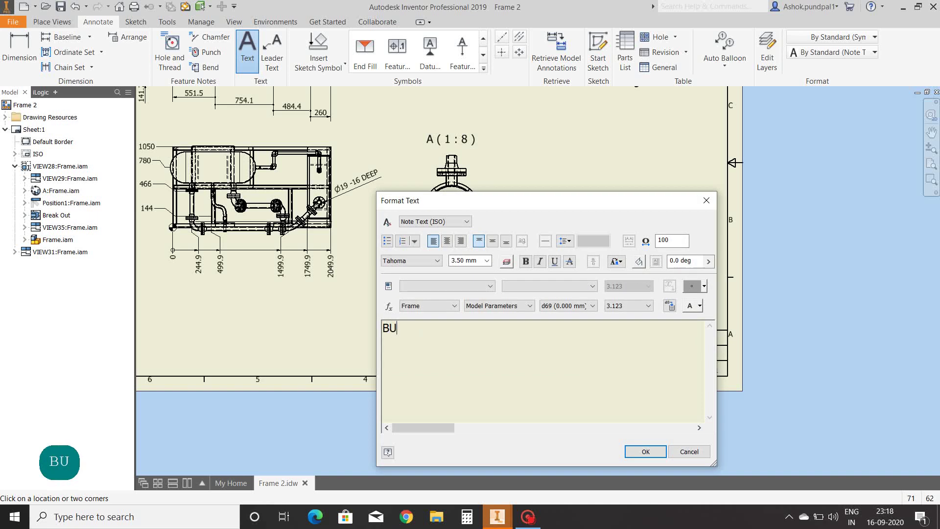
pyautogui.write('RRS REMOVED')
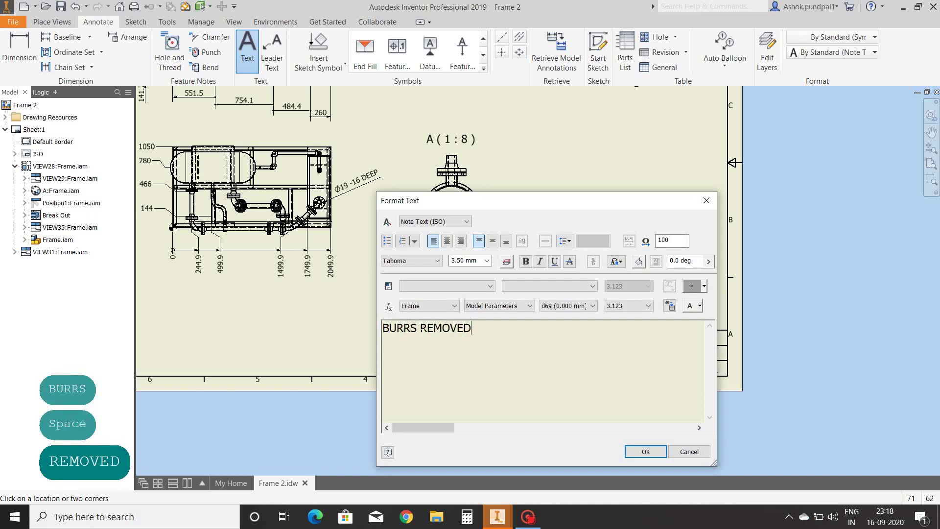
pyautogui.click(646, 452)
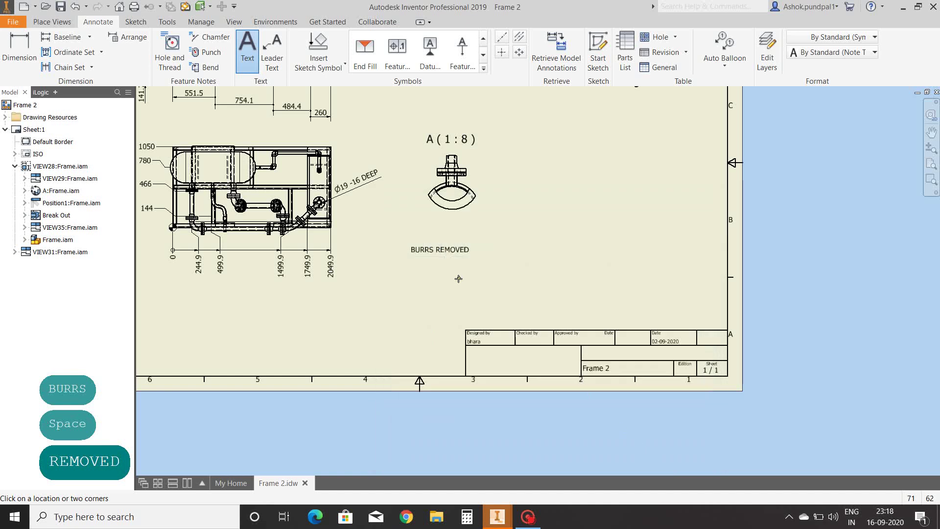
pyautogui.scroll(3, 441, 265)
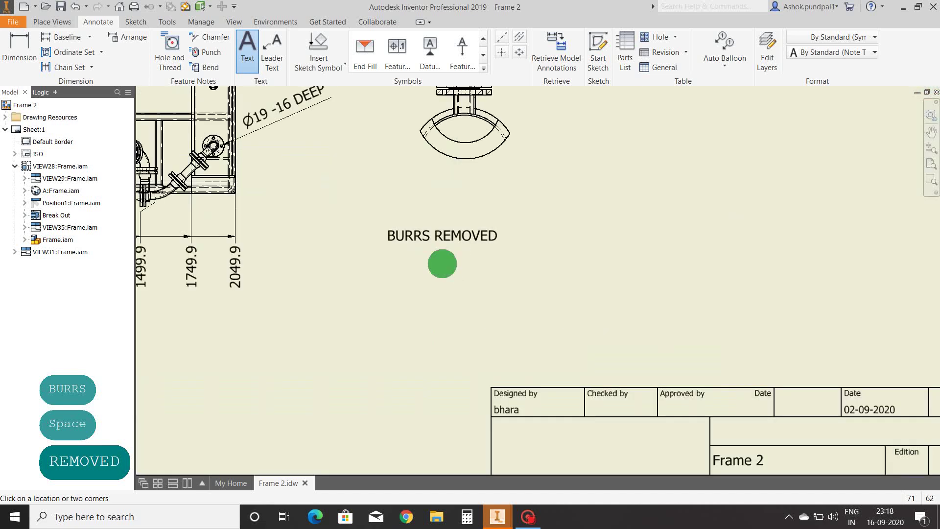
pyautogui.rightClick(562, 215)
pyautogui.click(543, 260)
pyautogui.click(502, 260)
# Add the leader text "CHANNEL" to the frame's right outer edge in the plan view, placing it to the lower right.
pyautogui.scroll(-2, 572, 225)
pyautogui.moveTo(572, 225); pyautogui.dragTo(561, 285, button='middle')
pyautogui.scroll(2, 424, 244)
pyautogui.moveTo(425, 243); pyautogui.dragTo(522, 266, button='middle')
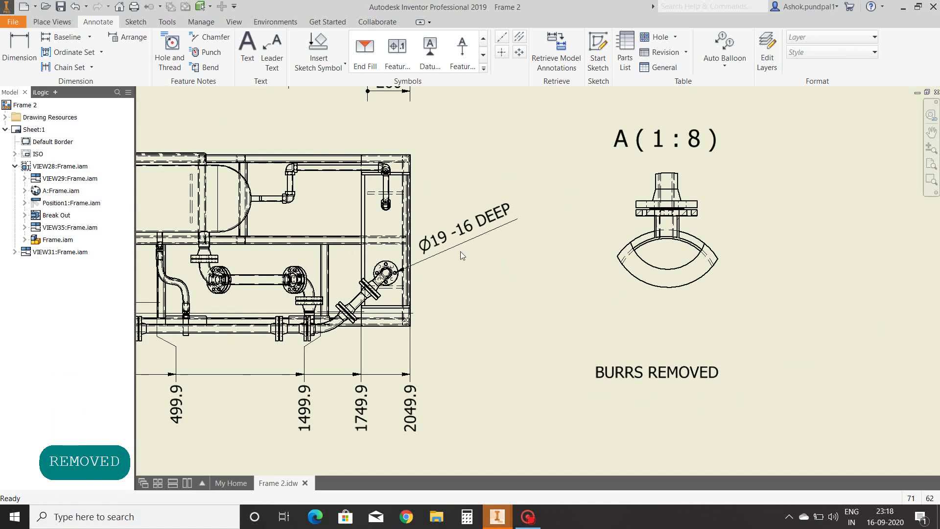
pyautogui.click(271, 49)
pyautogui.scroll(4, 412, 299)
pyautogui.click(402, 311)
pyautogui.moveTo(484, 331); pyautogui.dragTo(447, 235, button='middle')
pyautogui.rightClick(472, 291)
pyautogui.click(517, 291)
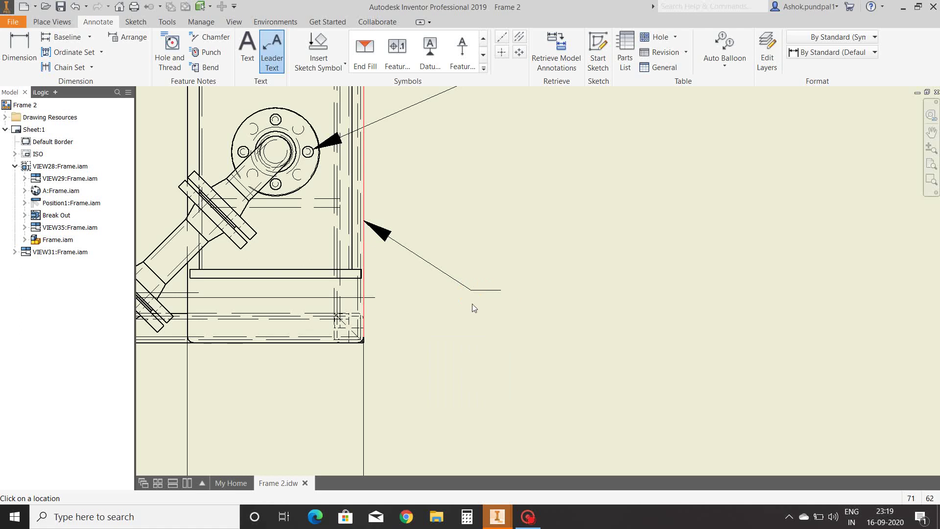
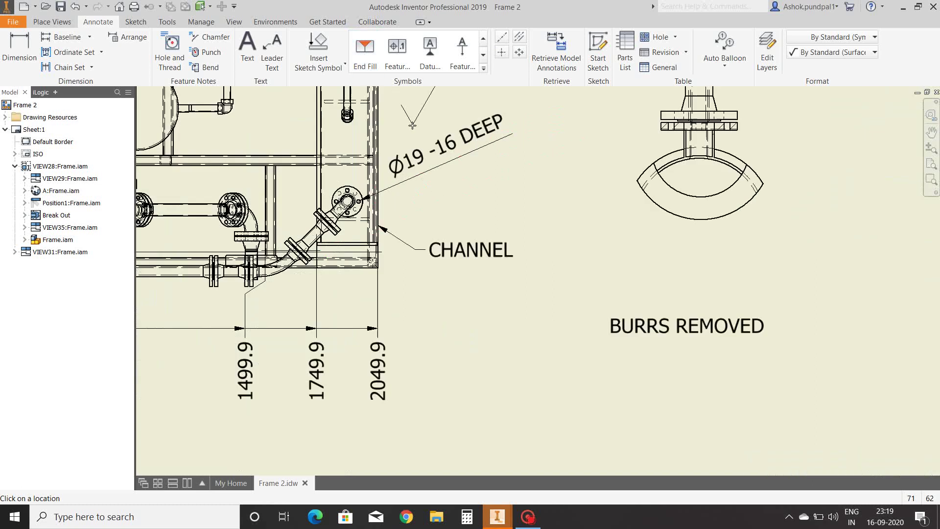
# Attach a surface texture symbol to the frame's top edge in the plan view, just right of the tank's cross member.
pyautogui.scroll(5, 605, 260)
pyautogui.scroll(5, 400, 194)
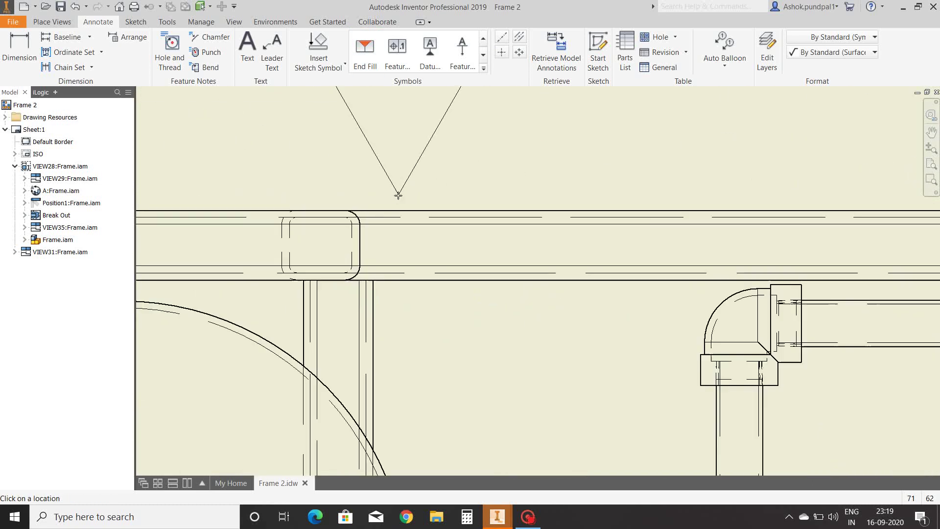
pyautogui.moveTo(399, 206)
pyautogui.mouseDown(button='middle')
pyautogui.moveTo(523, 237)
pyautogui.moveTo(521, 250)
pyautogui.mouseUp(button='middle')
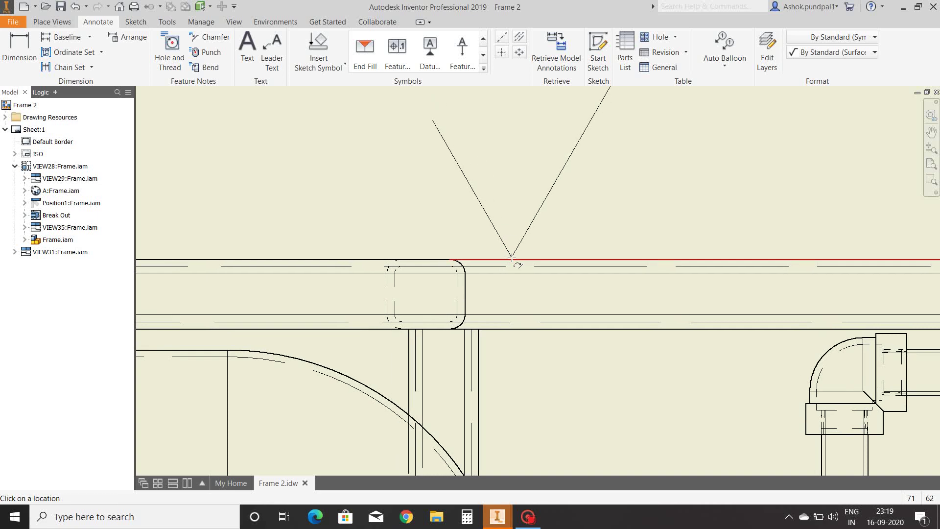
pyautogui.click(512, 258)
pyautogui.scroll(-2, 539, 235)
pyautogui.moveTo(539, 235); pyautogui.dragTo(489, 258, button='middle')
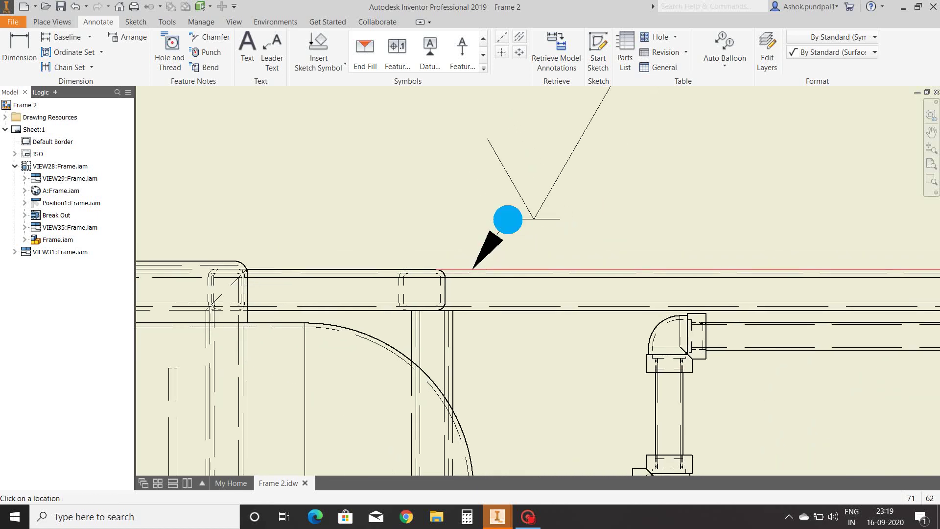
pyautogui.rightClick(508, 220)
pyautogui.click(551, 220)
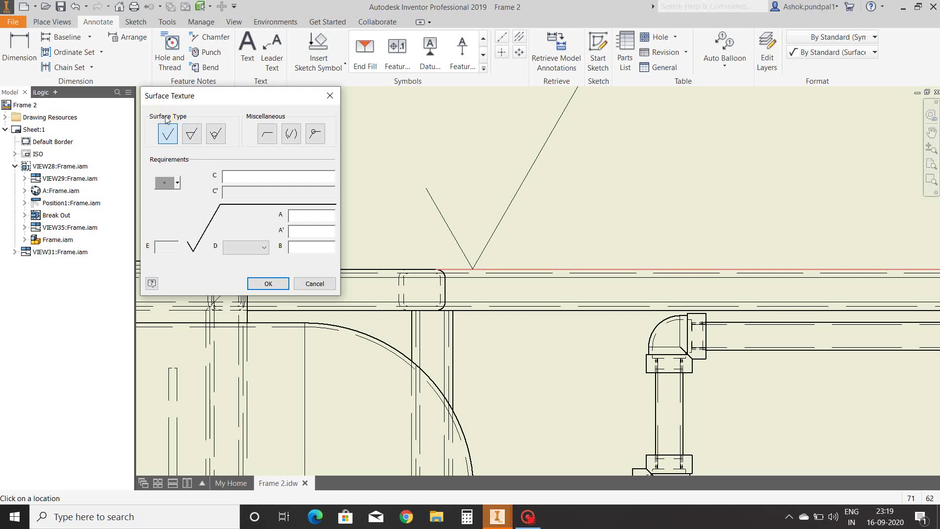
# Set the surface texture type to removal of material required with 6.3 as requirement B, and finish the symbol.
pyautogui.click(168, 136)
pyautogui.click(190, 135)
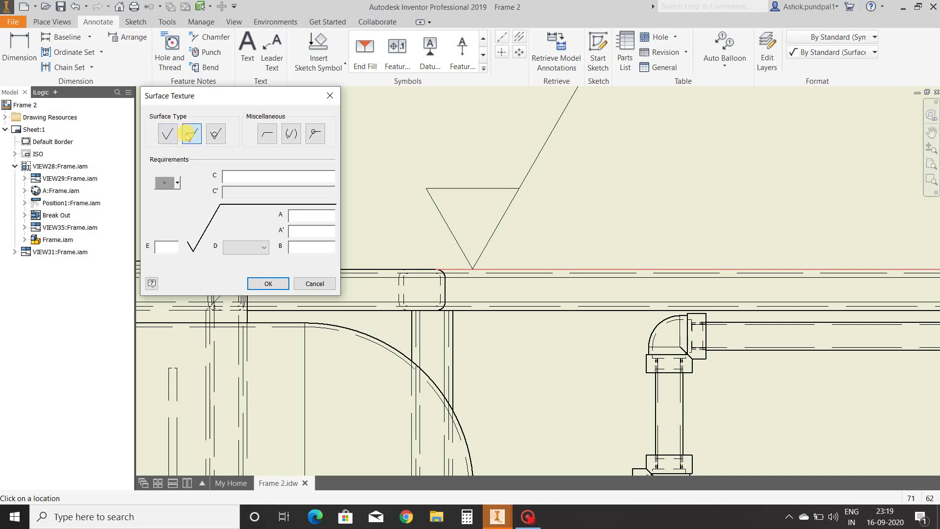
pyautogui.click(216, 135)
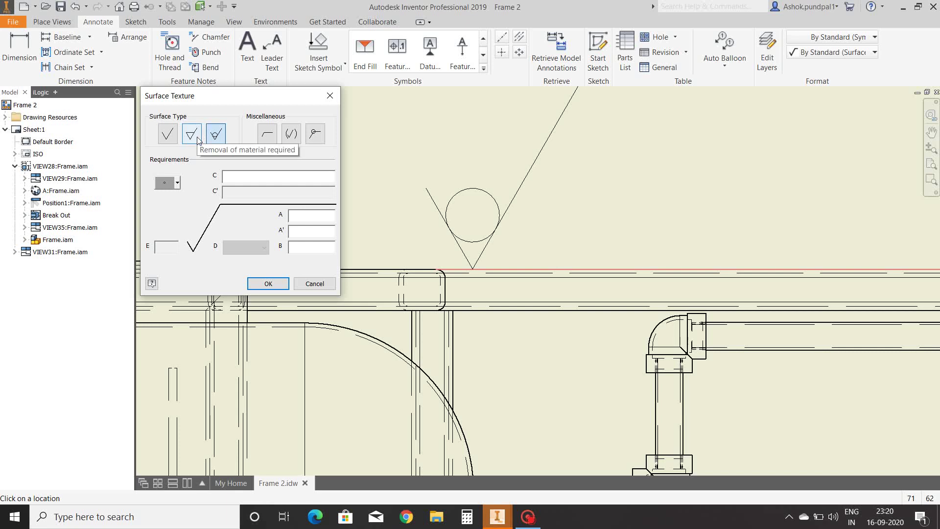
pyautogui.click(198, 139)
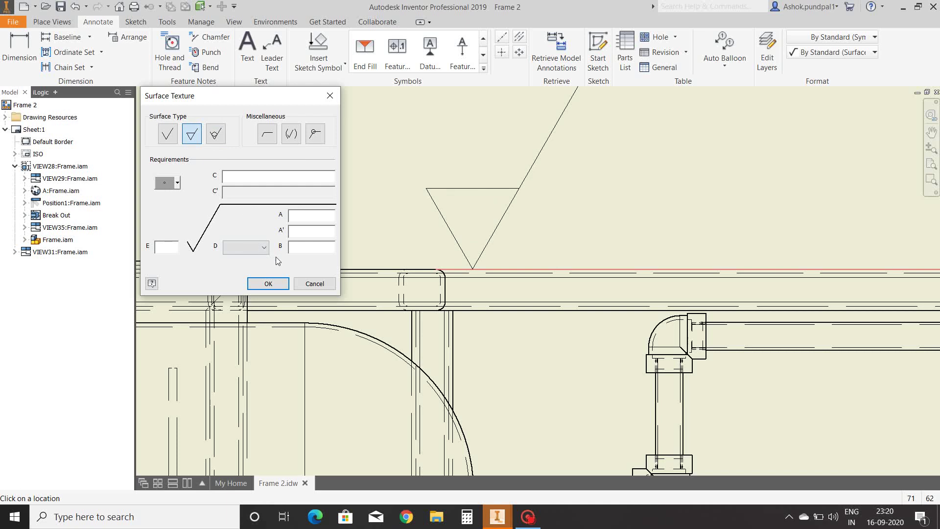
pyautogui.click(294, 247)
pyautogui.write('6.3')
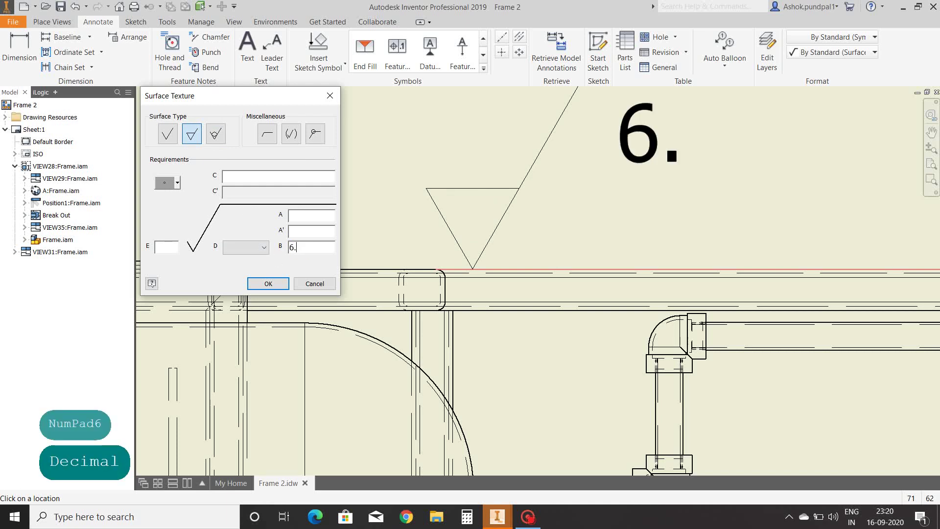
pyautogui.click(268, 284)
pyautogui.scroll(-5, 314, 274)
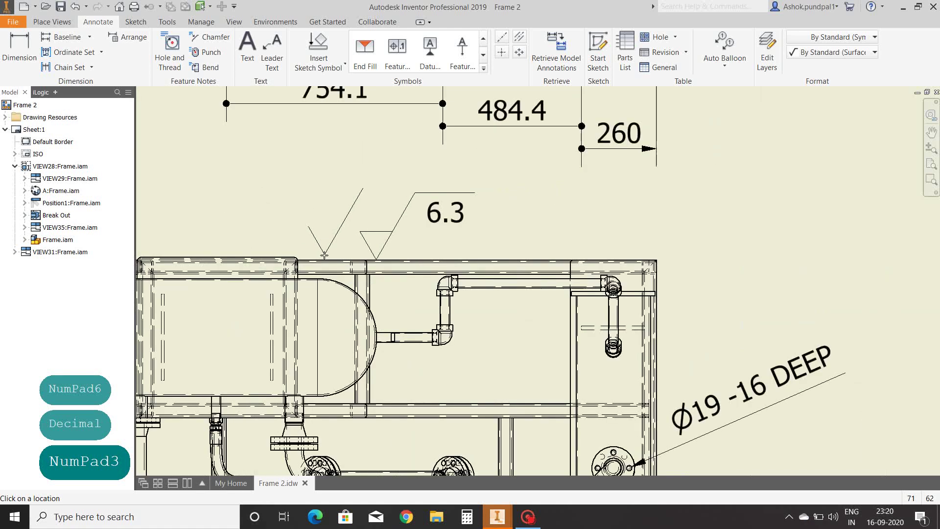
pyautogui.rightClick(322, 269)
pyautogui.click(288, 267)
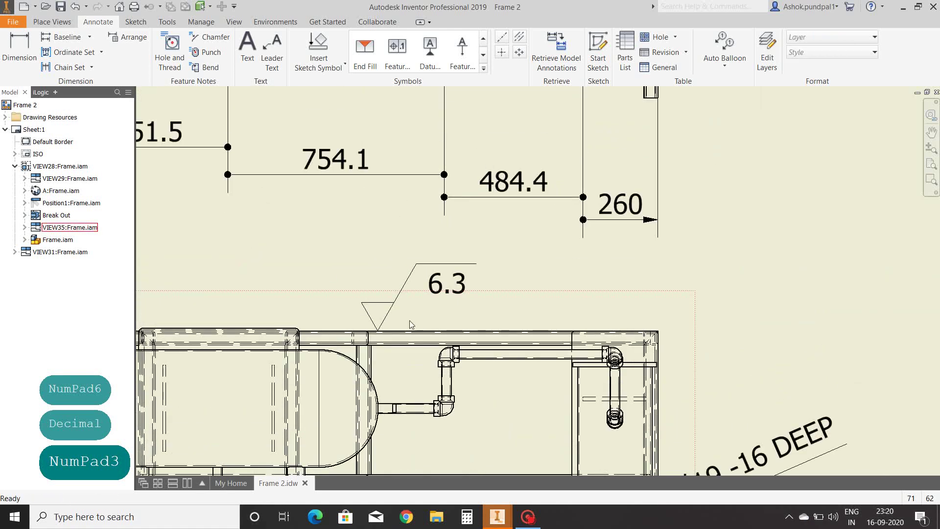
# Try to nudge the 6.3 surface texture symbol on the frame's top edge in the plan view.
pyautogui.scroll(3, 396, 325)
pyautogui.moveTo(362, 336)
pyautogui.mouseDown()
pyautogui.moveTo(346, 308)
pyautogui.moveTo(369, 299)
pyautogui.moveTo(363, 324)
pyautogui.mouseUp()
pyautogui.scroll(-3, 405, 302)
pyautogui.scroll(-1, 425, 251)
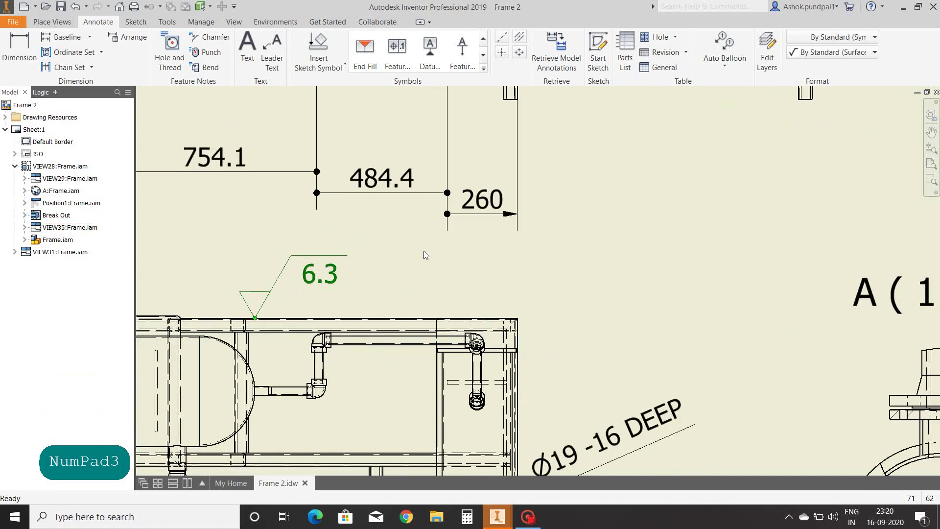
pyautogui.moveTo(425, 252); pyautogui.dragTo(375, 252, button='middle')
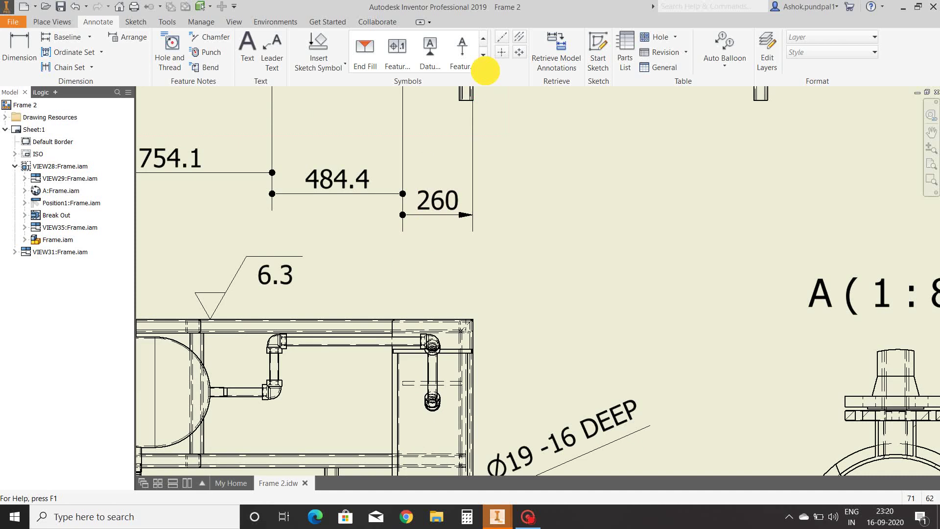
# Attach a welding symbol to the corner where the side view's lower crossbar meets the left leg, placing it to the lower right.
pyautogui.click(483, 68)
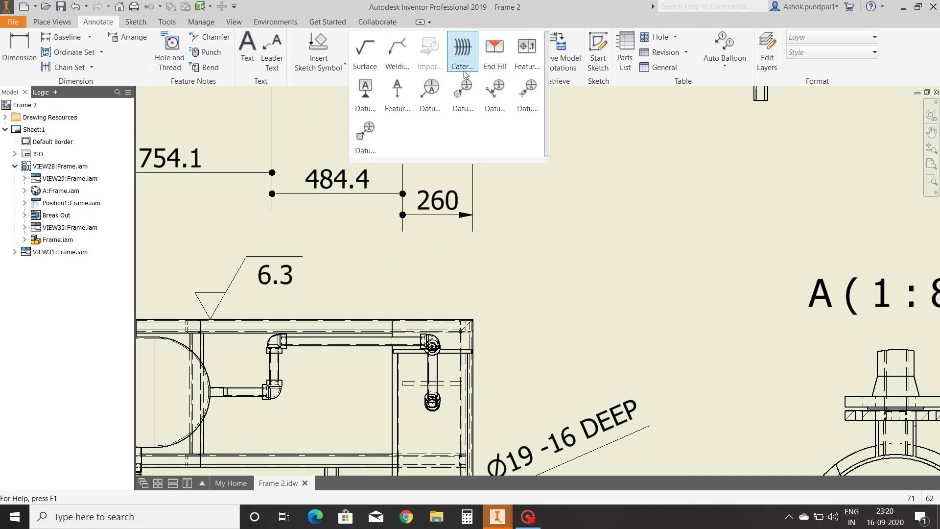
pyautogui.click(403, 61)
pyautogui.scroll(5, 598, 314)
pyautogui.moveTo(606, 311); pyautogui.dragTo(425, 275, button='middle')
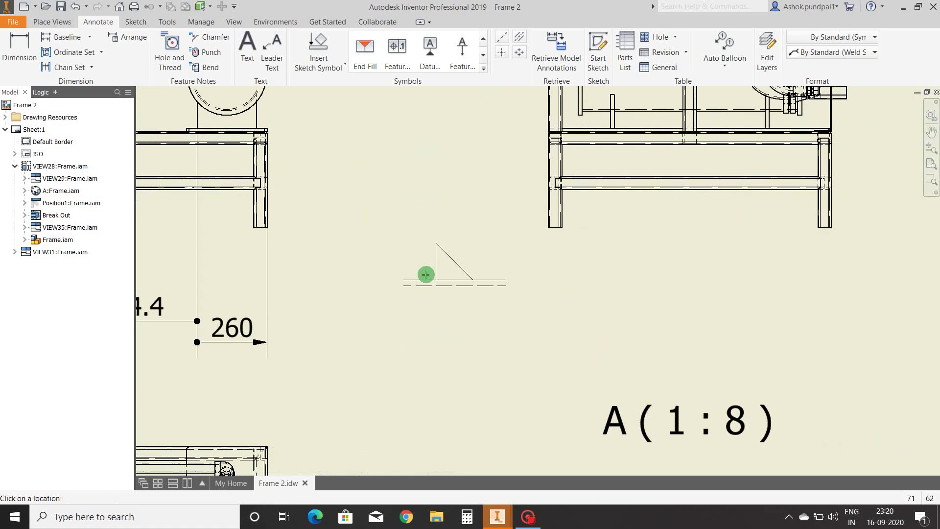
pyautogui.scroll(10, 594, 199)
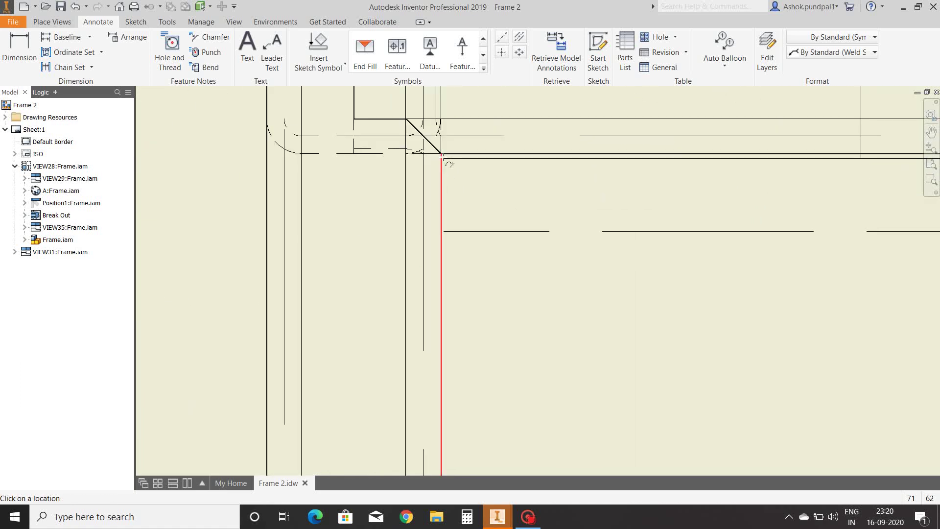
pyautogui.click(443, 156)
pyautogui.scroll(-8, 514, 227)
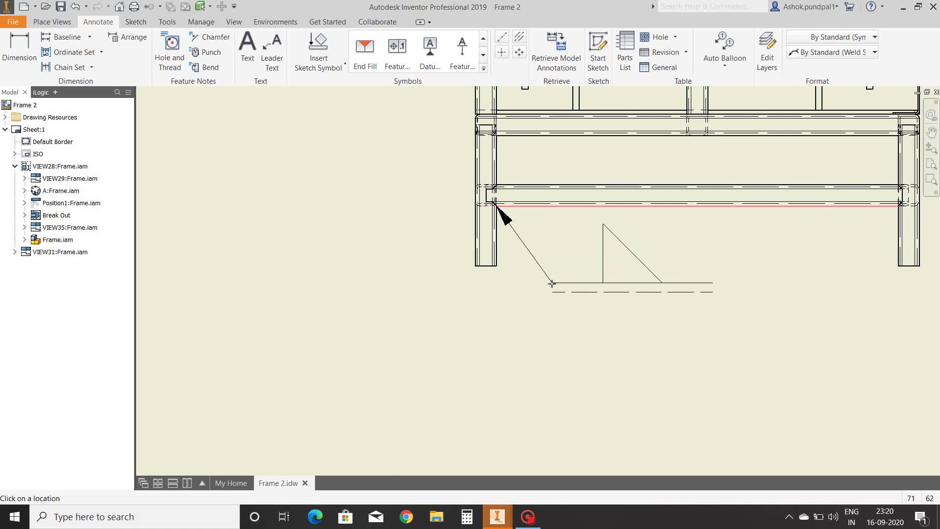
pyautogui.rightClick(552, 284)
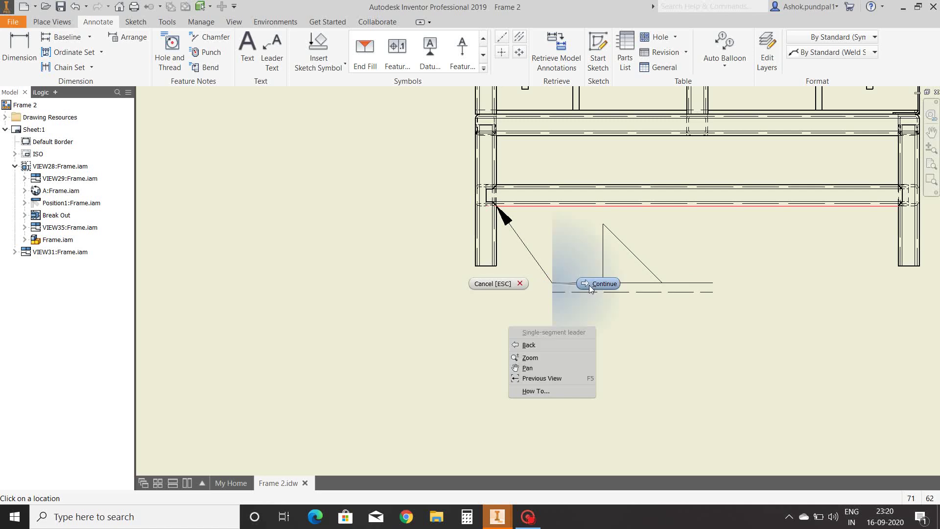
pyautogui.click(590, 285)
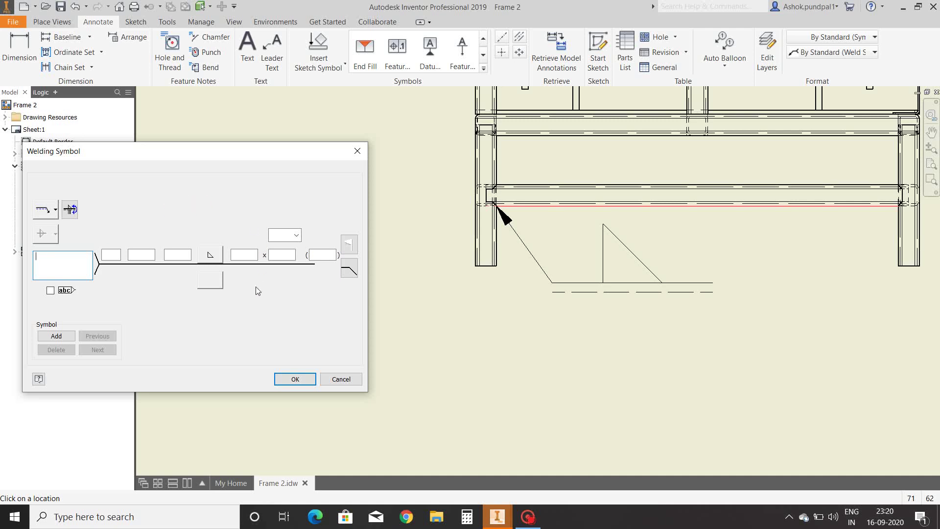
# Set the welding symbol to Fillet Weld (ISO/BSI/DIN/GB) with a single reference line and no dashed identification line.
pyautogui.click(210, 257)
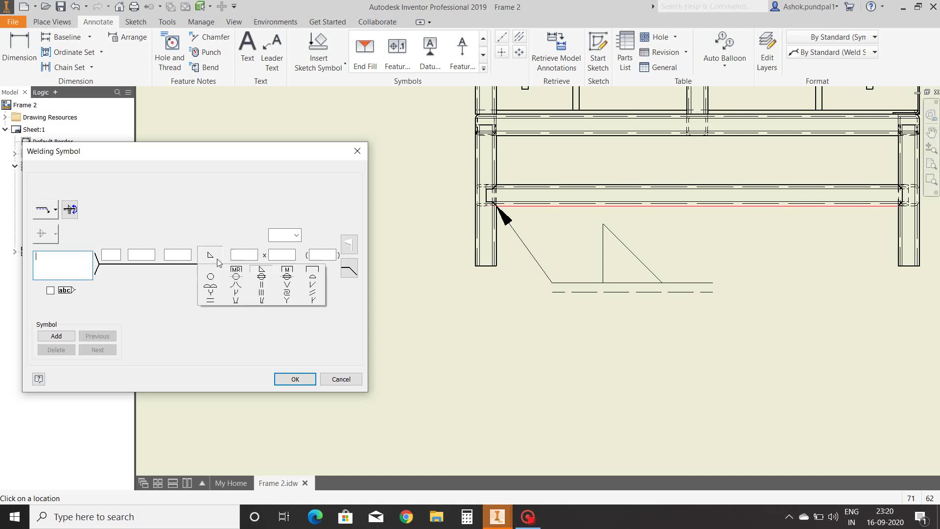
pyautogui.click(216, 258)
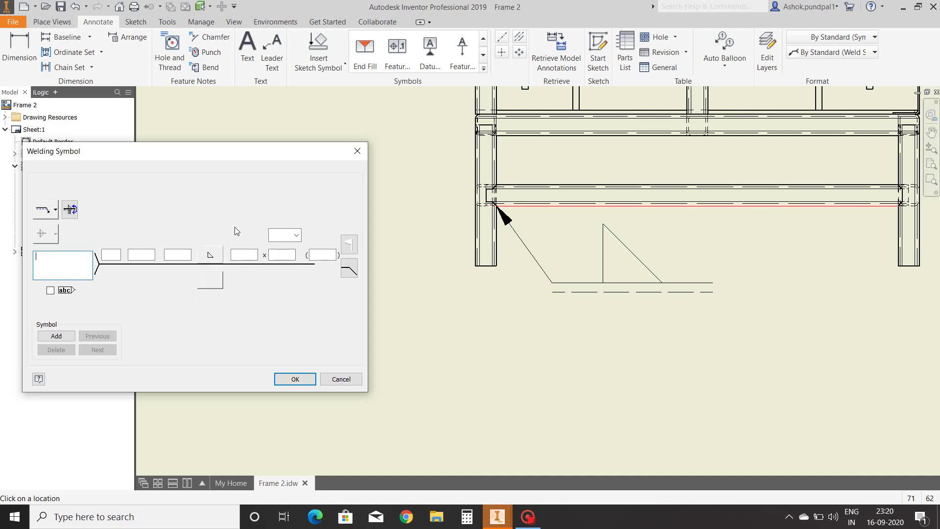
pyautogui.click(55, 210)
pyautogui.click(51, 205)
pyautogui.click(208, 255)
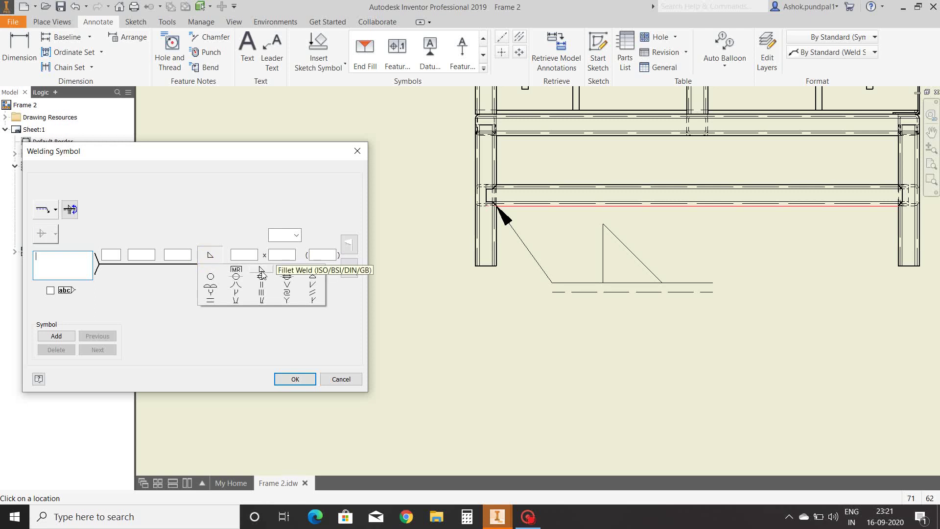
pyautogui.click(261, 274)
pyautogui.click(55, 212)
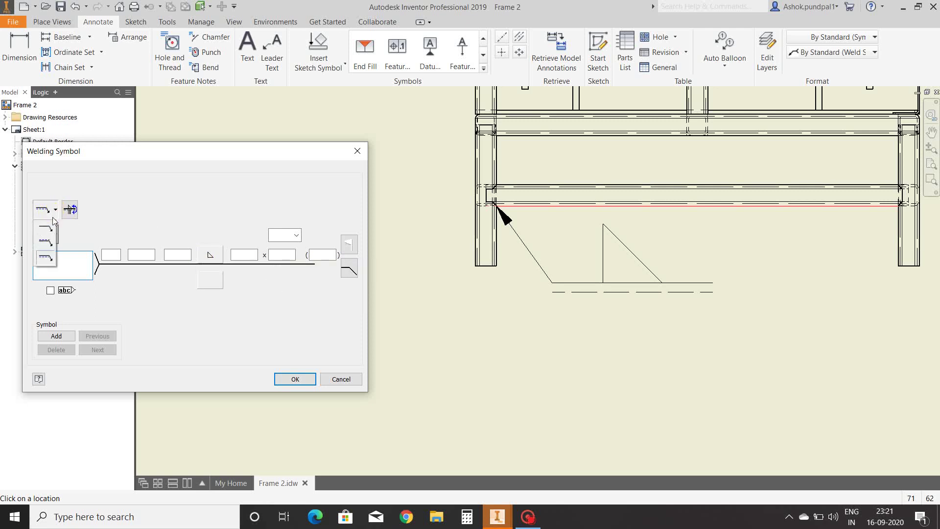
pyautogui.click(48, 231)
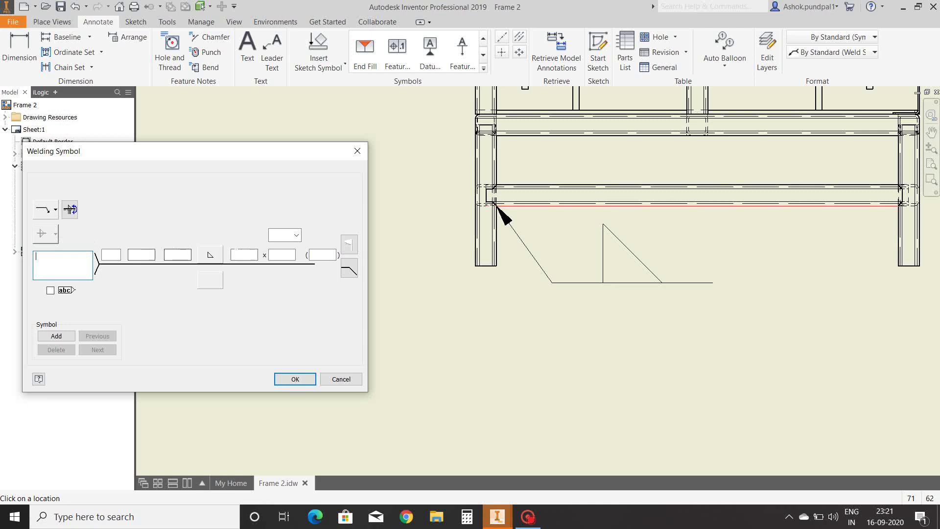
# Enter the weld values 10x20(20) after the fillet weld symbol and finish the welding symbol.
pyautogui.click(244, 255)
pyautogui.write('10')
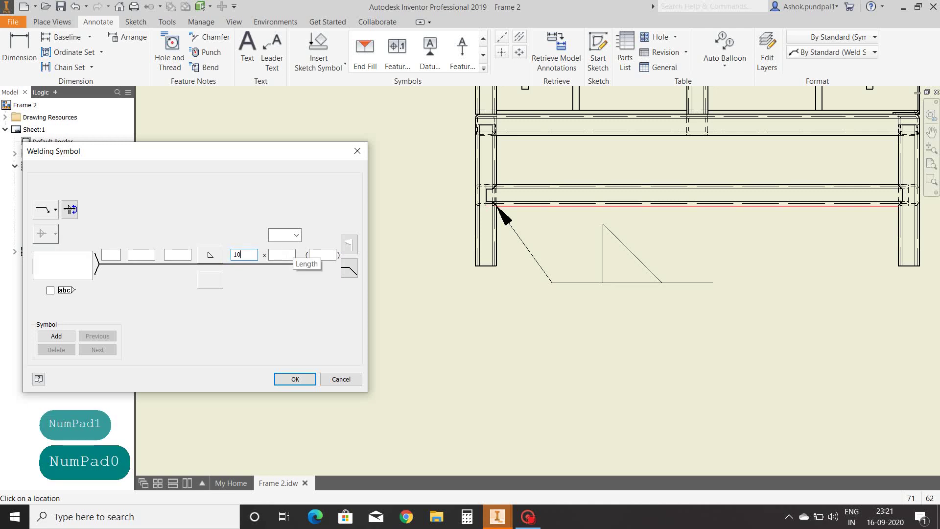
pyautogui.click(286, 254)
pyautogui.write('20')
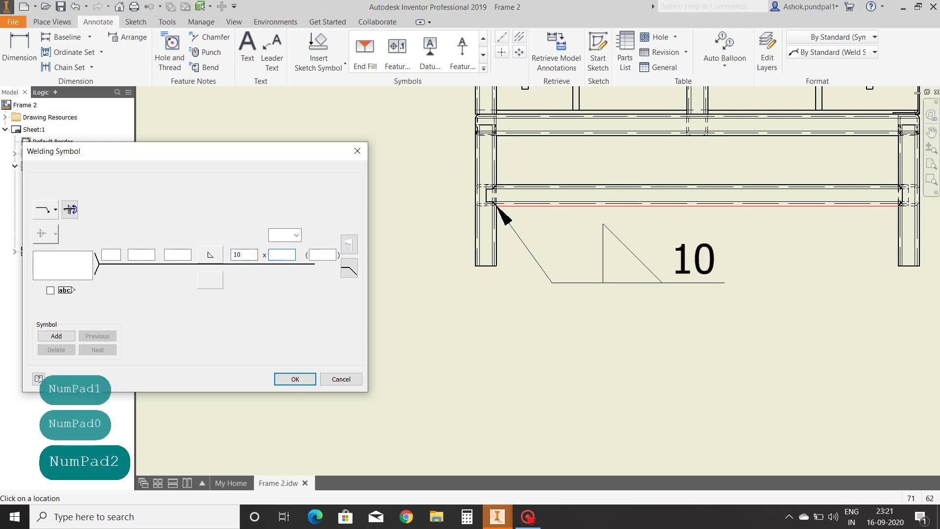
pyautogui.press('Tab')
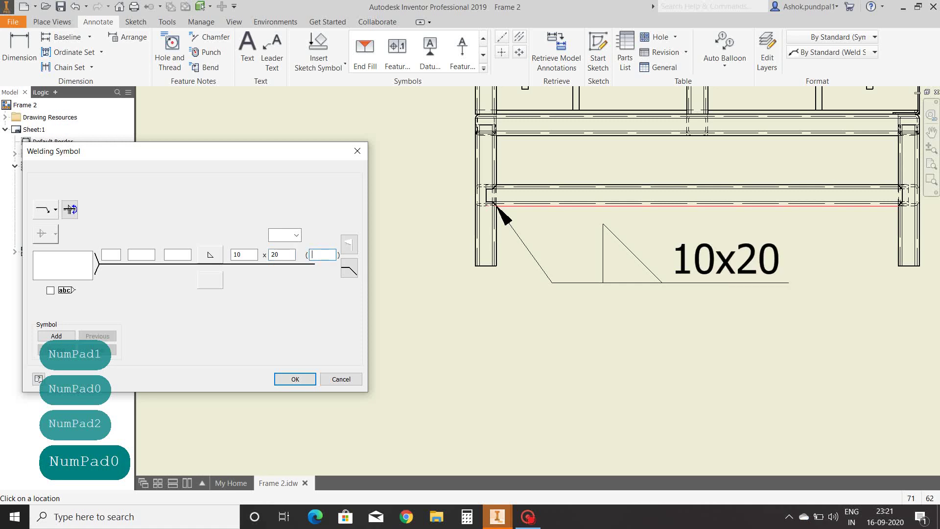
pyautogui.write('20')
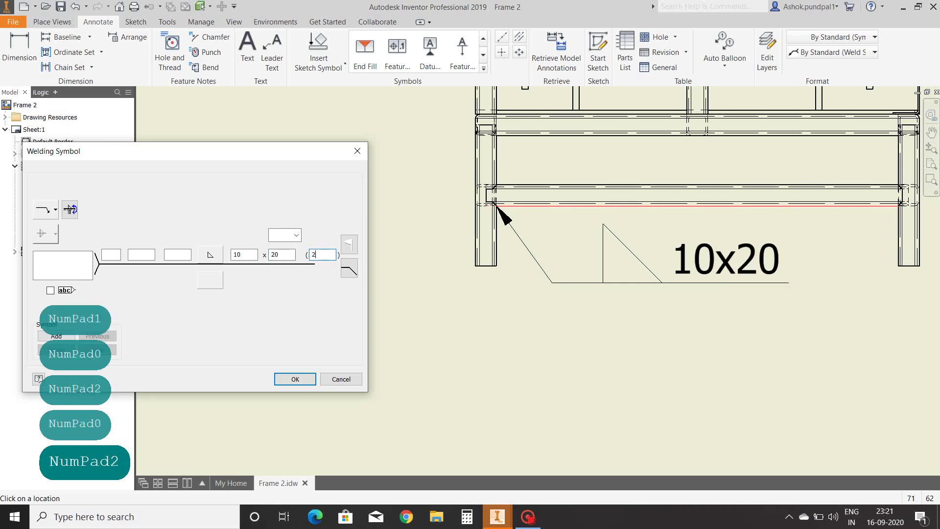
pyautogui.click(347, 273)
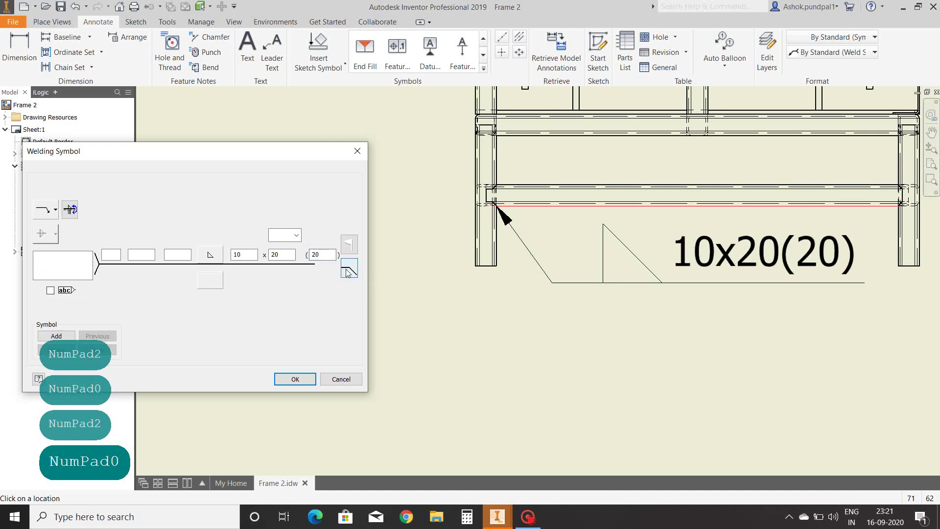
pyautogui.click(348, 272)
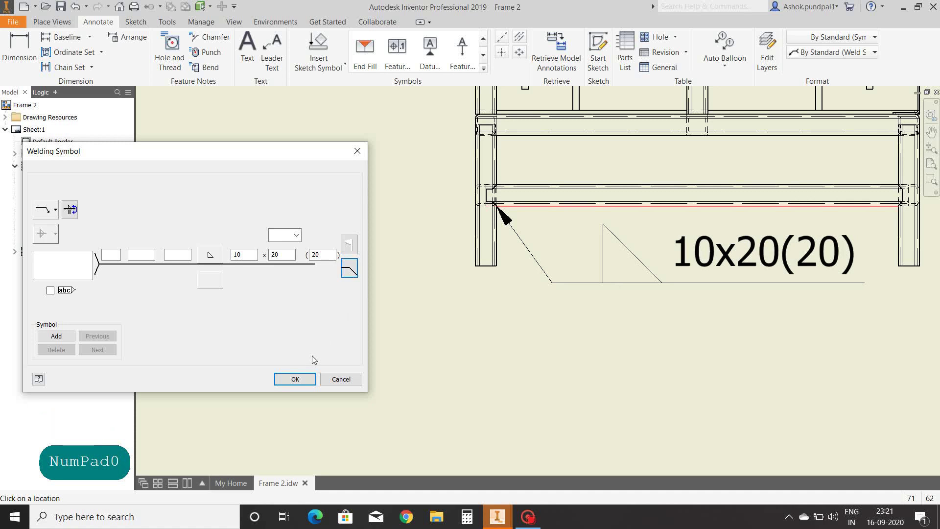
pyautogui.click(295, 379)
pyautogui.rightClick(352, 319)
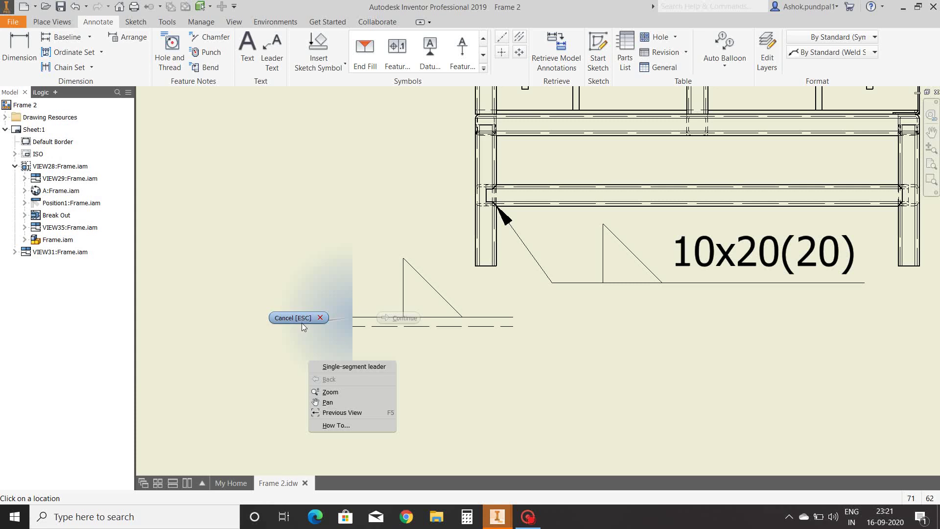
pyautogui.click(300, 318)
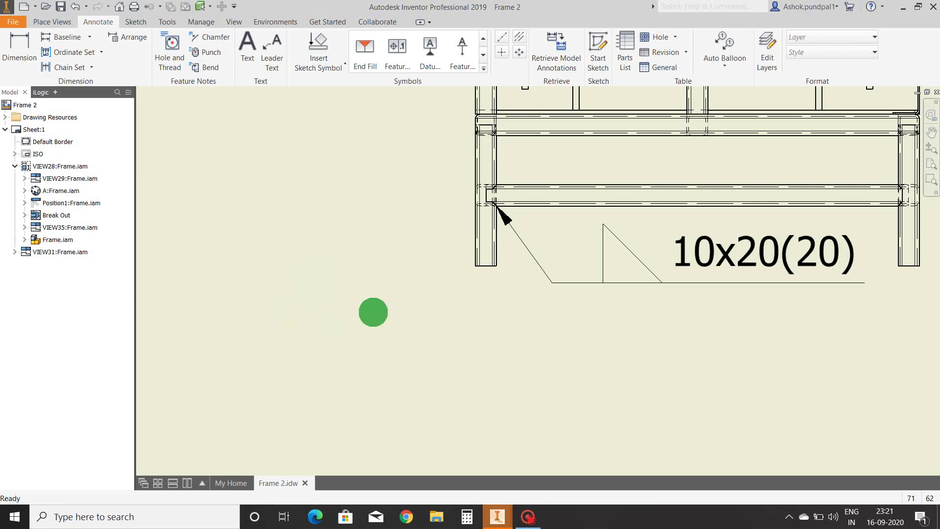
# Move the 10x20(20) welding symbol slightly lower beneath the side view's lower crossbar.
pyautogui.moveTo(373, 310); pyautogui.dragTo(214, 288, button='middle')
pyautogui.moveTo(394, 267); pyautogui.dragTo(398, 307)
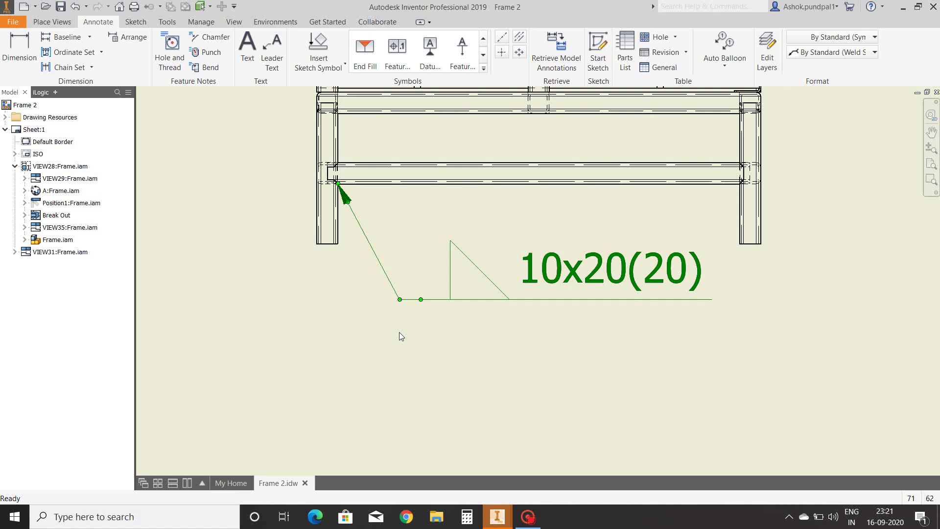
pyautogui.scroll(-2, 400, 335)
pyautogui.click(332, 313)
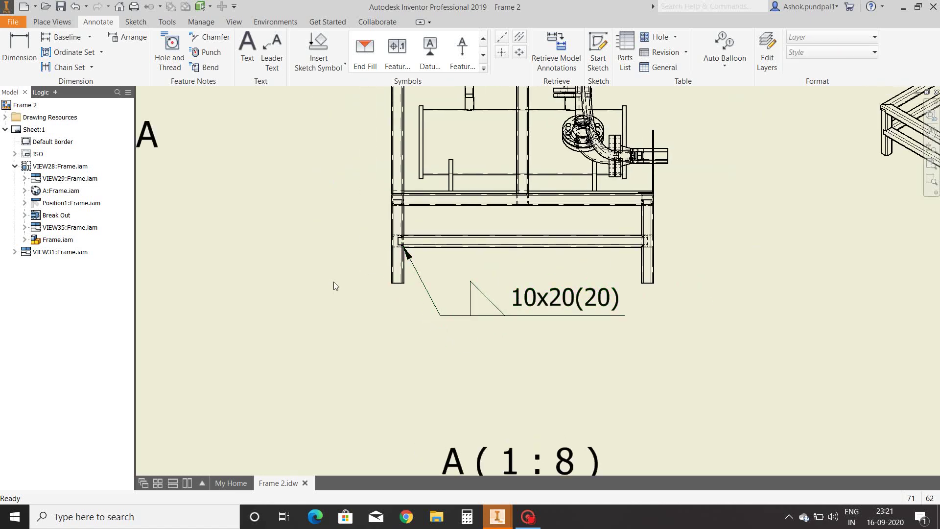
# Add datum identifier A to the frame's top edge near the right corner in the plan view, placing its box above the edge.
pyautogui.click(483, 69)
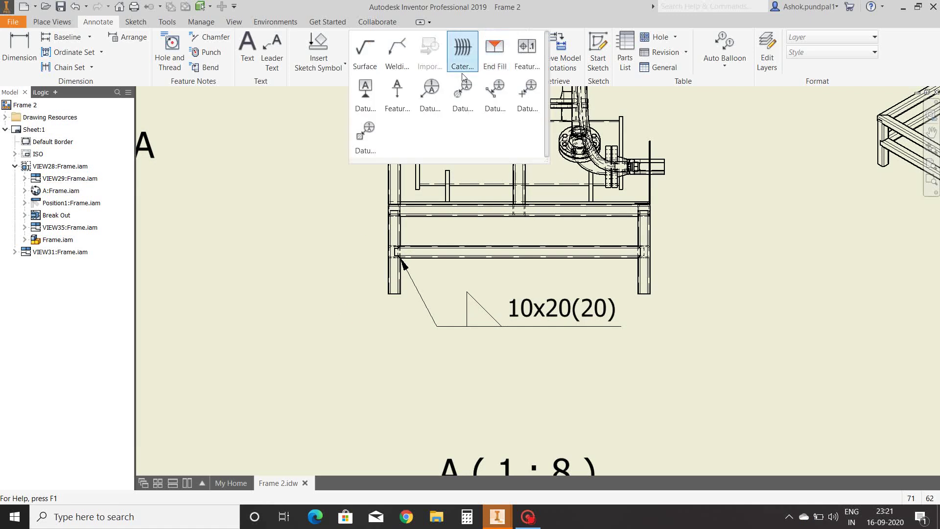
pyautogui.click(366, 89)
pyautogui.scroll(-3, 328, 165)
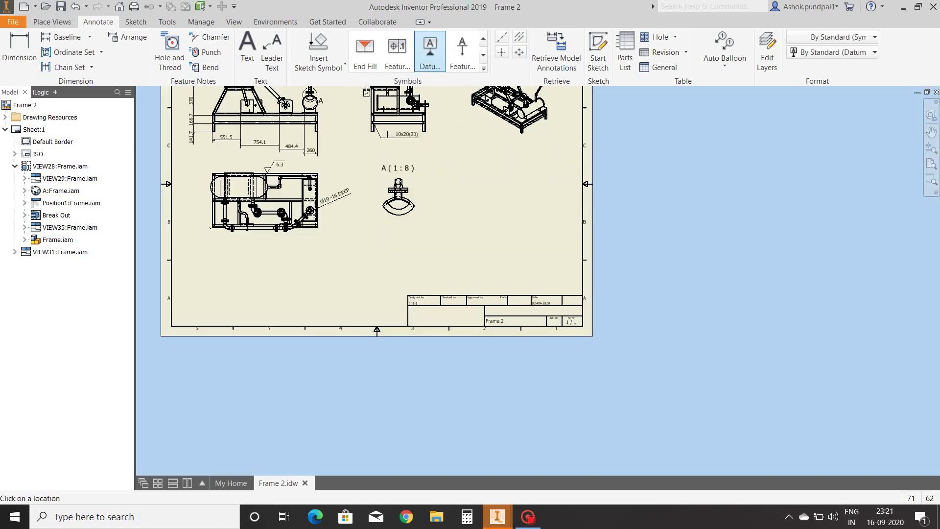
pyautogui.scroll(5, 328, 165)
pyautogui.scroll(5, 328, 165)
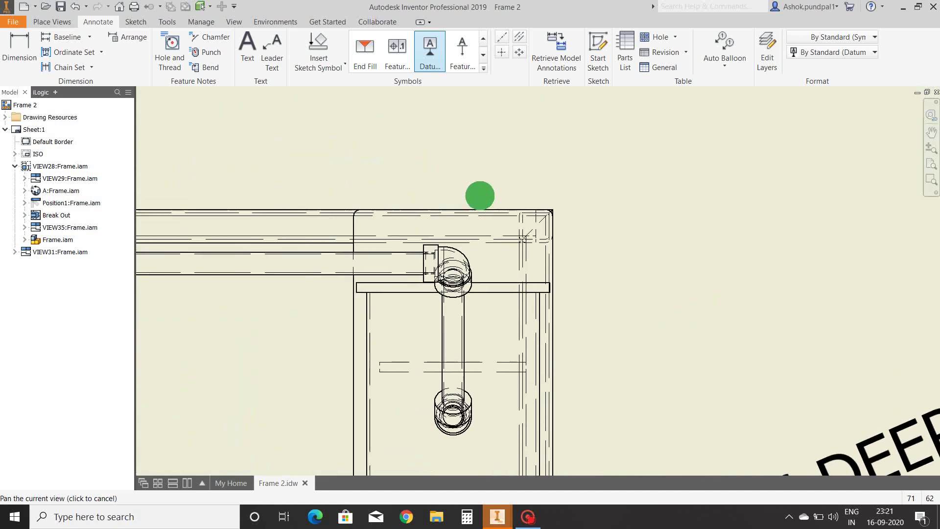
pyautogui.click(430, 223)
pyautogui.scroll(-3, 431, 220)
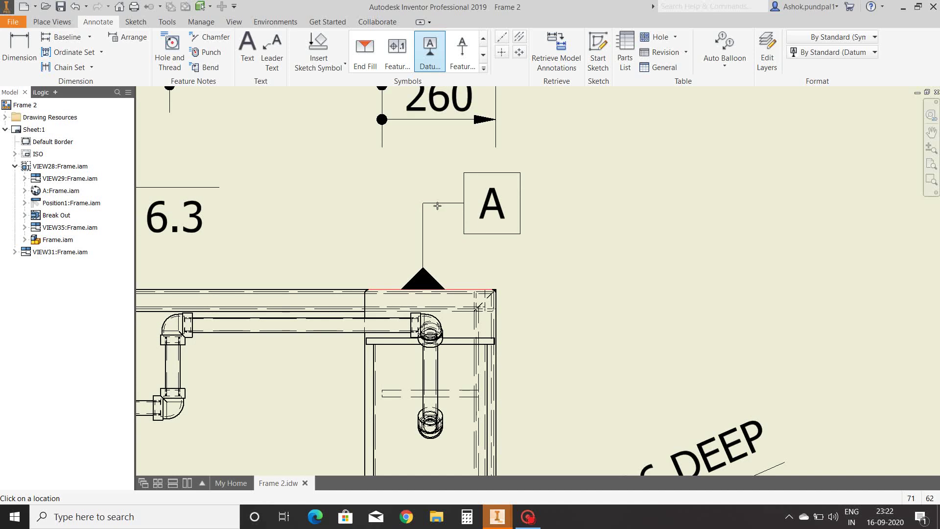
pyautogui.click(438, 205)
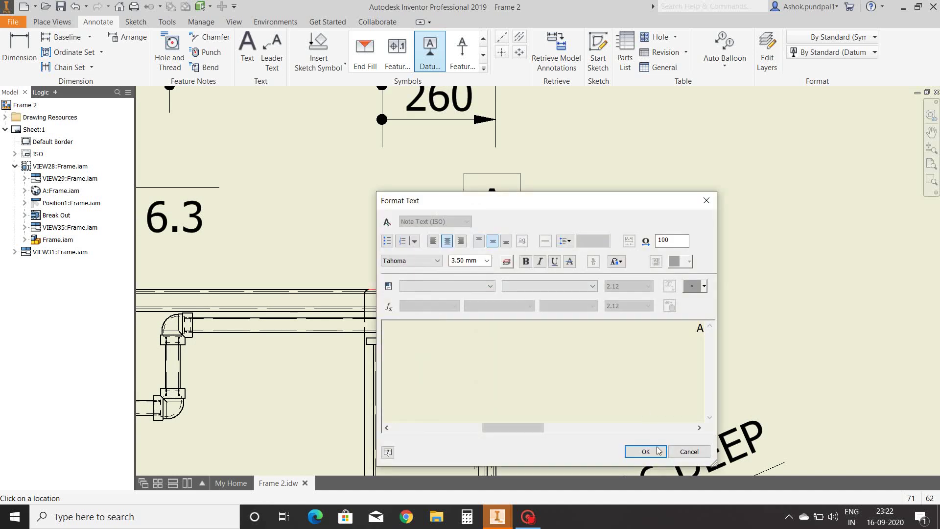
pyautogui.click(646, 452)
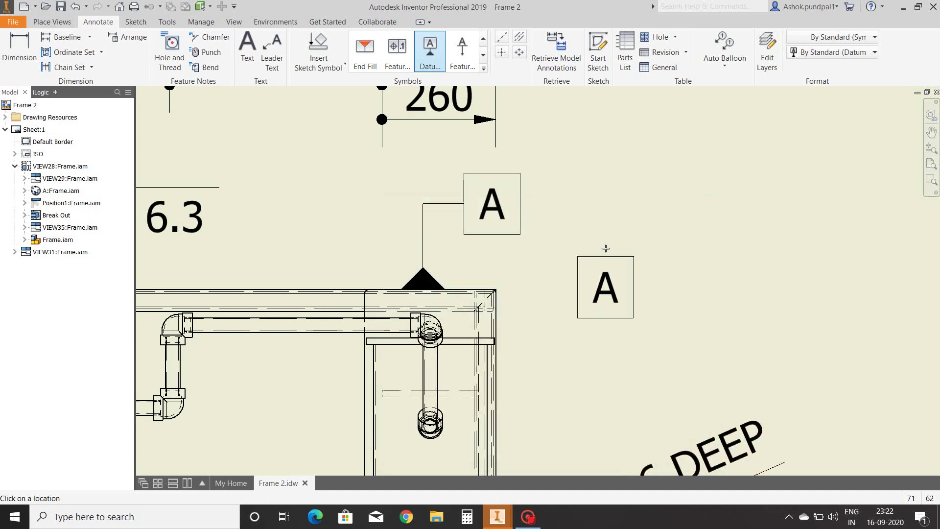
pyautogui.rightClick(618, 220)
pyautogui.click(583, 220)
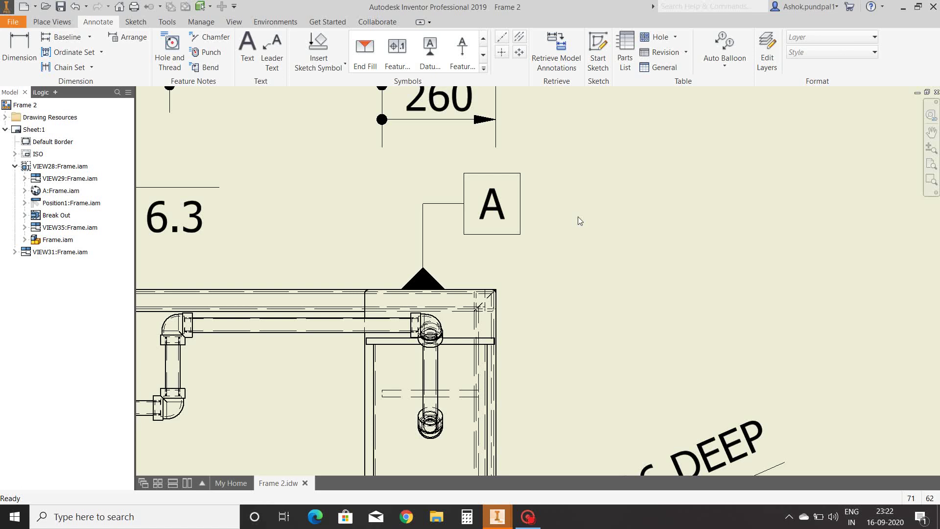
# Attach a feature control frame to the frame's right outer edge in the plan view, near the upper corner, with the frame to the right.
pyautogui.click(484, 68)
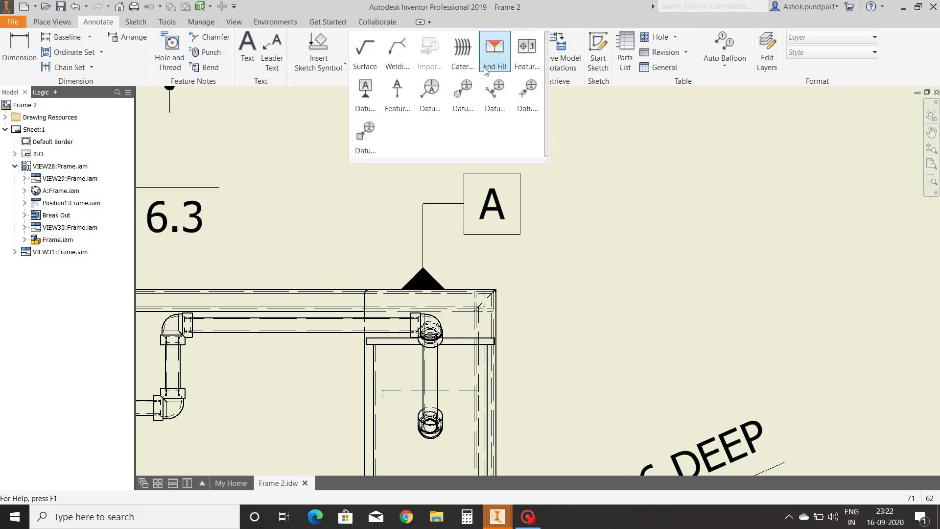
pyautogui.click(522, 52)
pyautogui.scroll(-3, 545, 135)
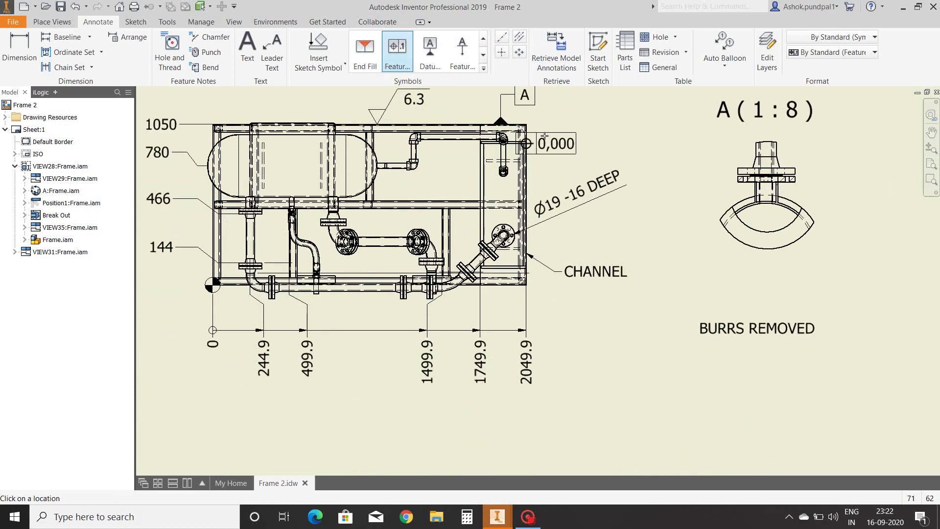
pyautogui.scroll(8, 545, 136)
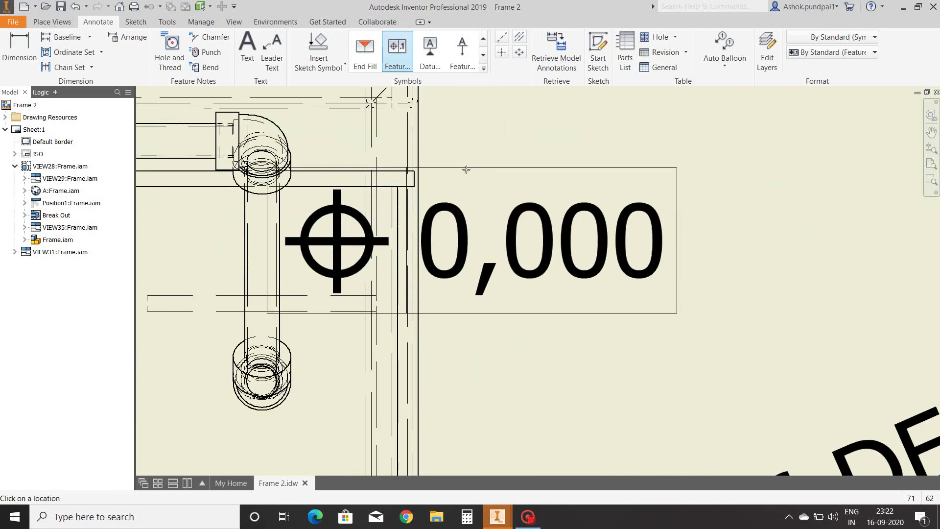
pyautogui.click(420, 195)
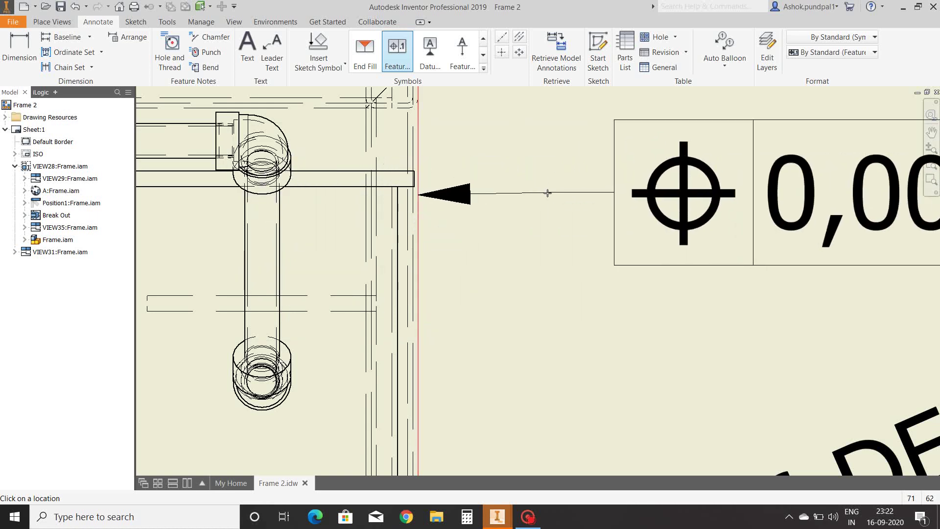
pyautogui.scroll(-2, 558, 195)
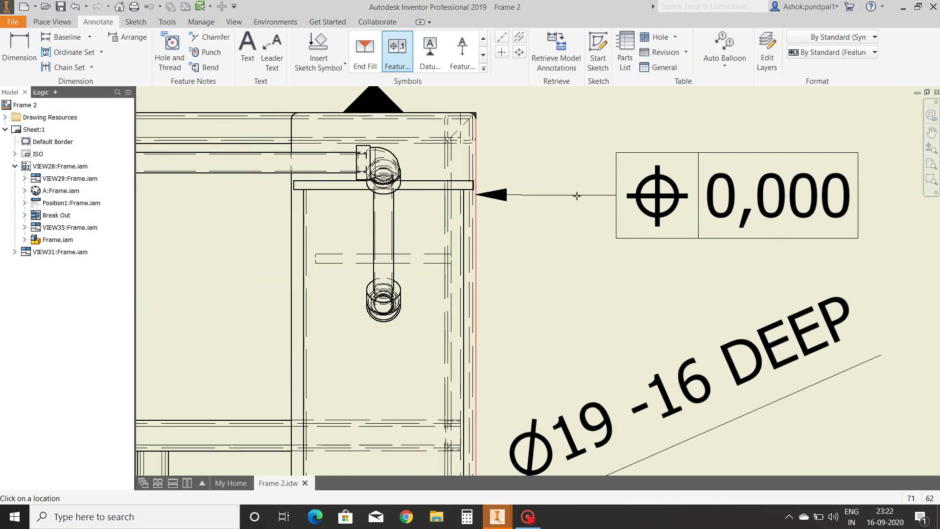
pyautogui.rightClick(578, 195)
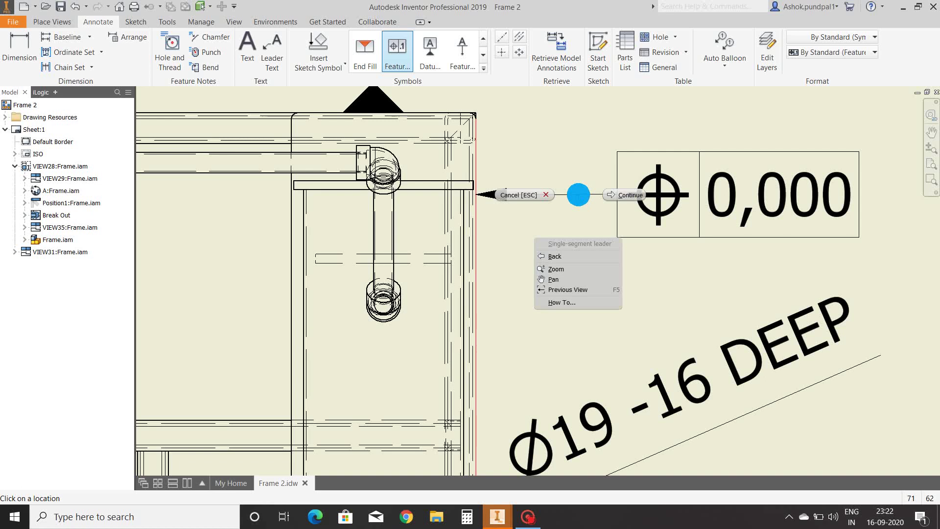
pyautogui.click(613, 194)
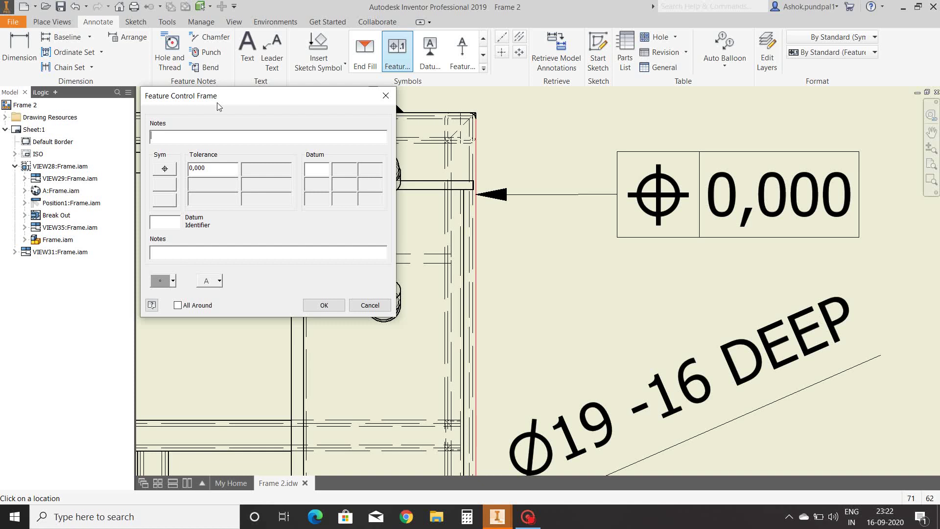
# Set the feature control frame to perpendicularity with tolerance 0.1 and datum A, and finish the command.
pyautogui.click(167, 167)
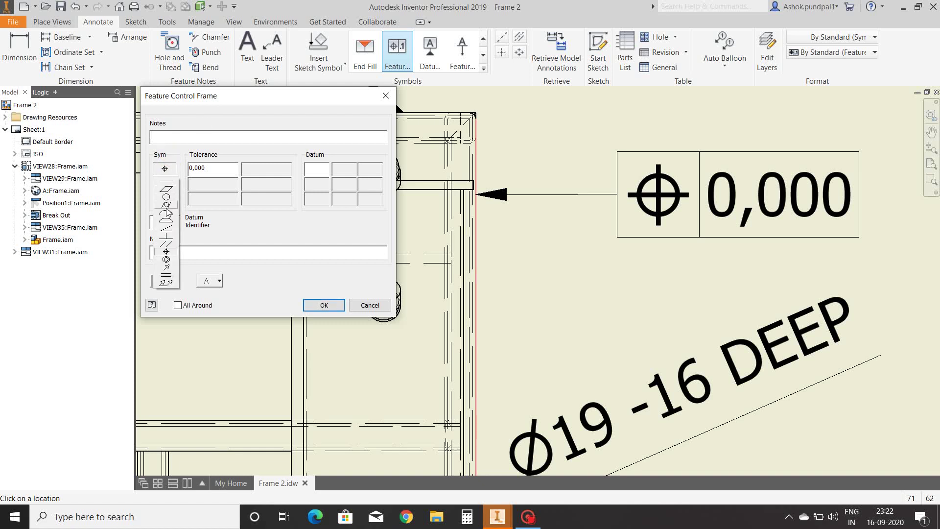
pyautogui.click(167, 238)
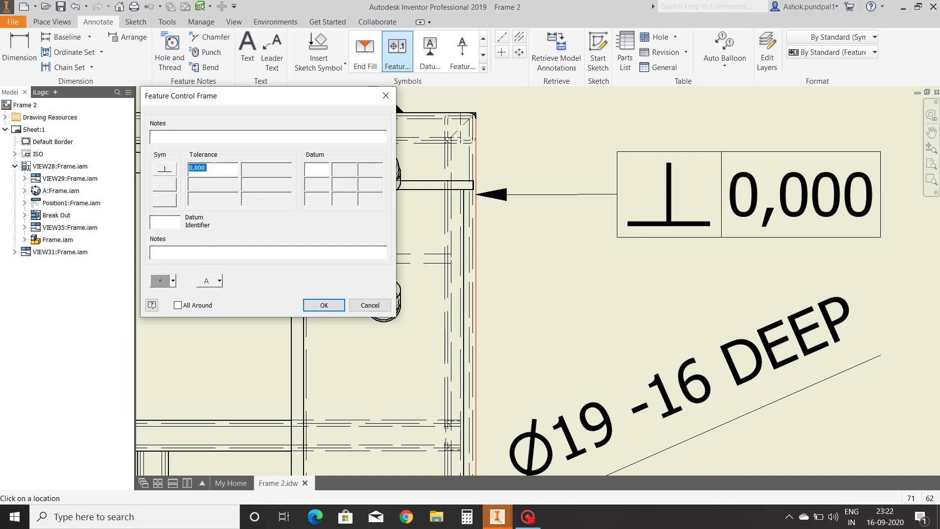
pyautogui.write('0.1')
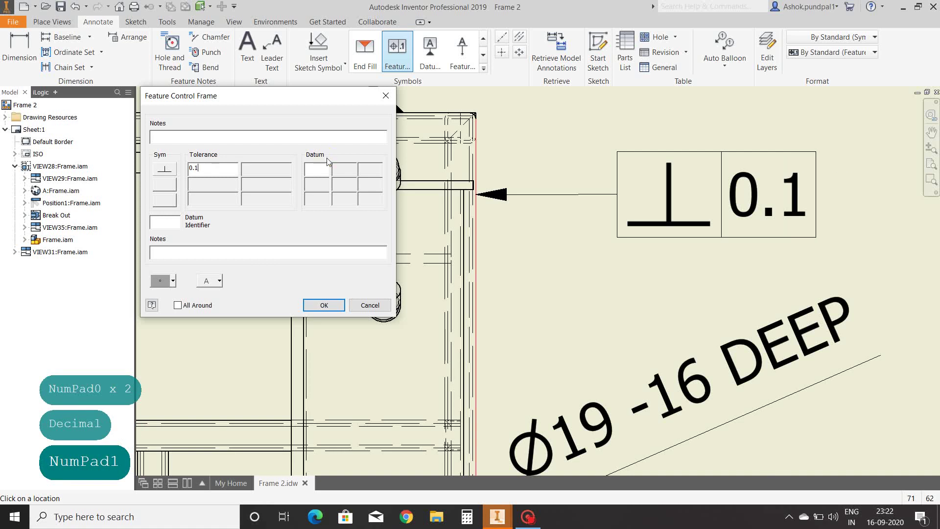
pyautogui.write('A')
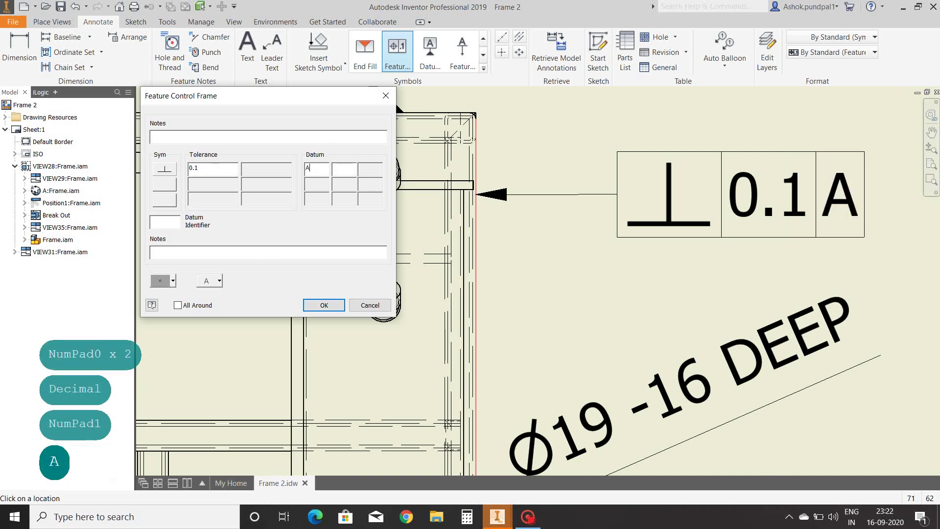
pyautogui.click(324, 305)
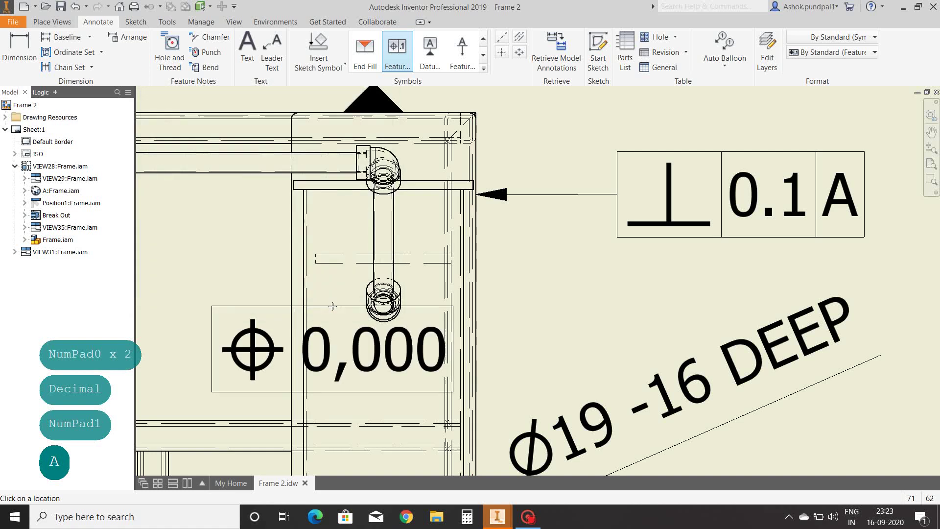
pyautogui.scroll(-5, 566, 163)
pyautogui.rightClick(534, 156)
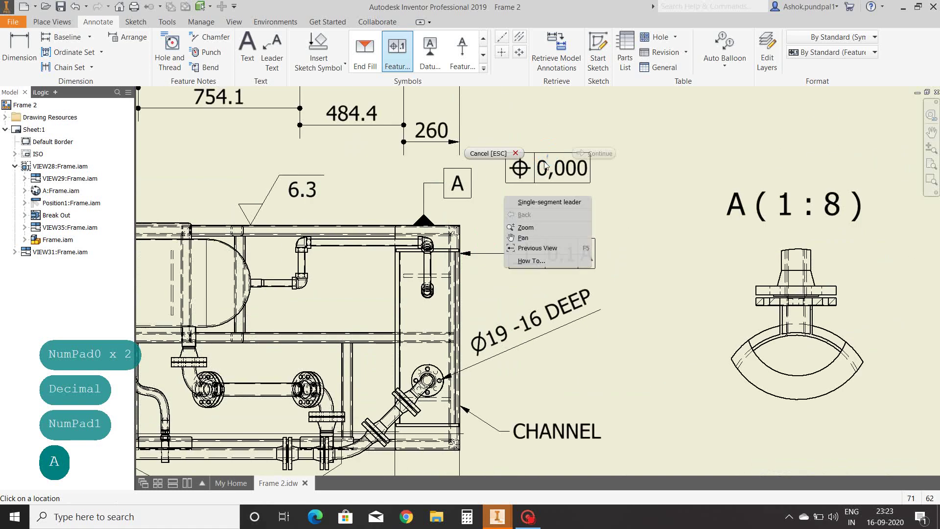
pyautogui.click(504, 153)
# Examine datum identifier A and the perpendicularity feature control frame at the frame's upper right corner in the plan view.
pyautogui.scroll(4, 507, 222)
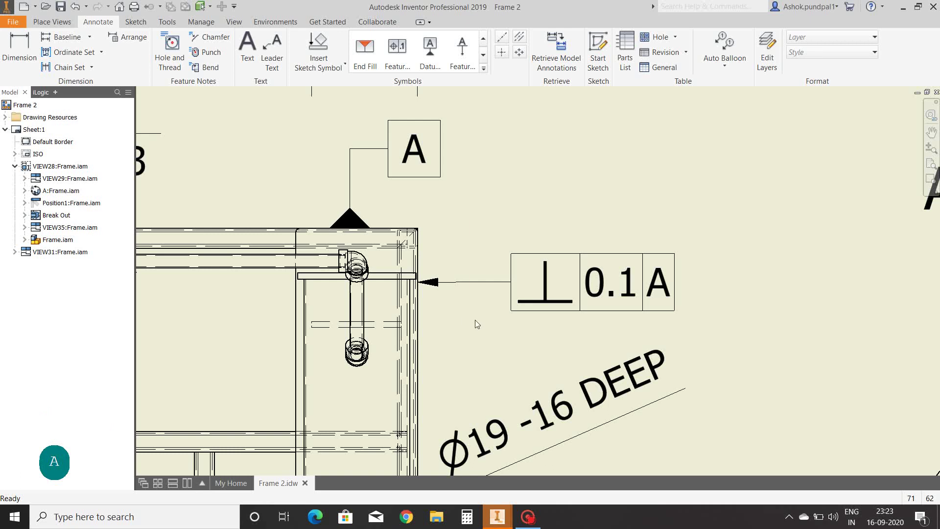
pyautogui.scroll(3, 475, 323)
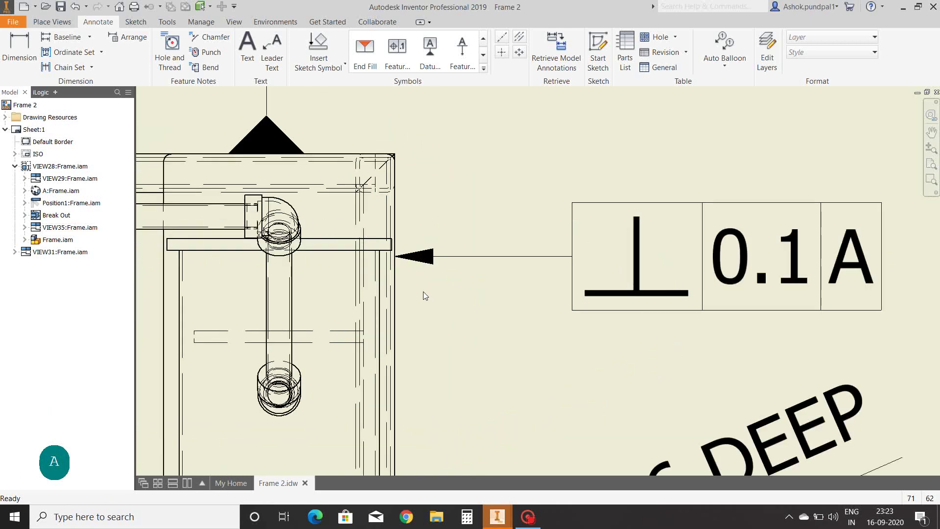
pyautogui.scroll(-1, 418, 316)
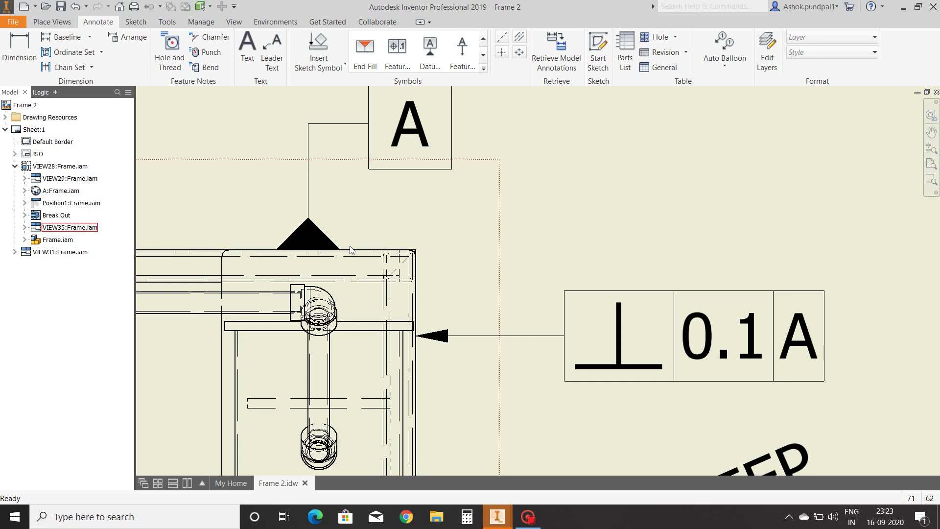
pyautogui.moveTo(469, 228); pyautogui.dragTo(407, 231, button='middle')
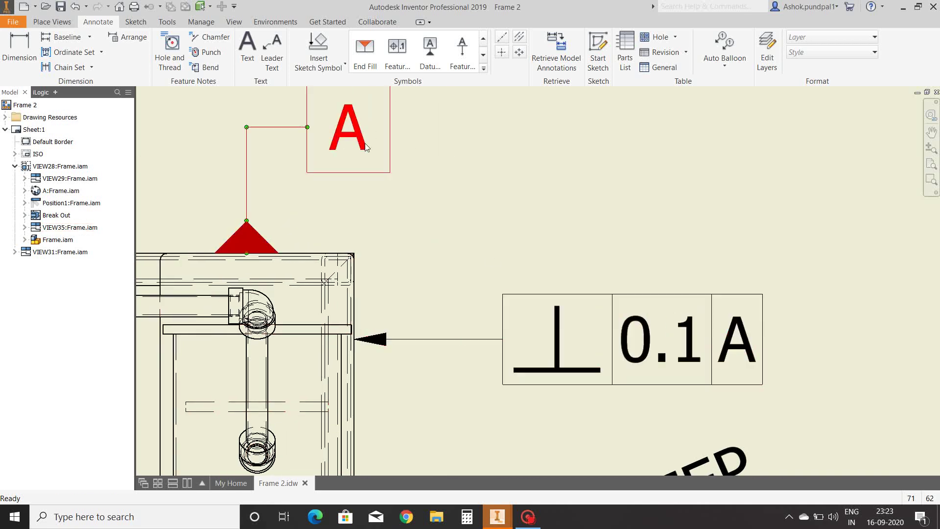
pyautogui.click(346, 142)
pyautogui.click(346, 210)
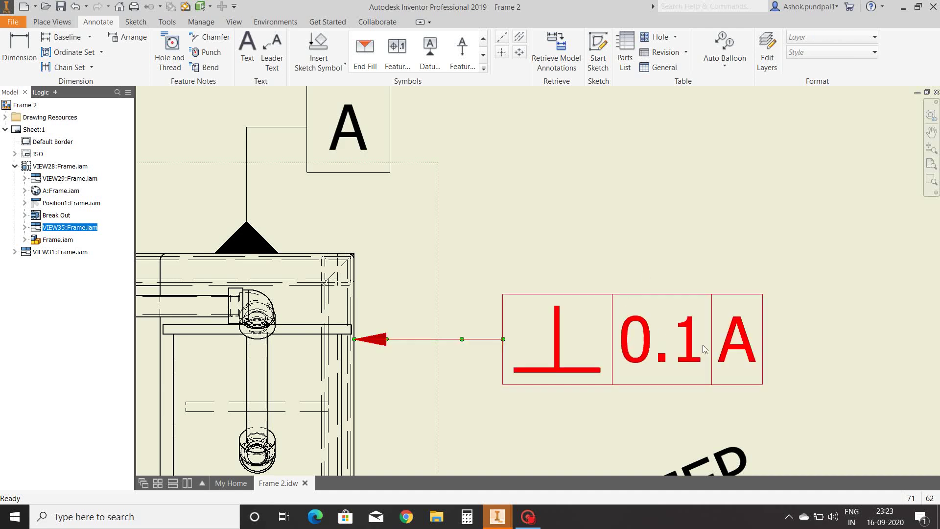
pyautogui.scroll(-2, 672, 204)
pyautogui.scroll(-3, 669, 203)
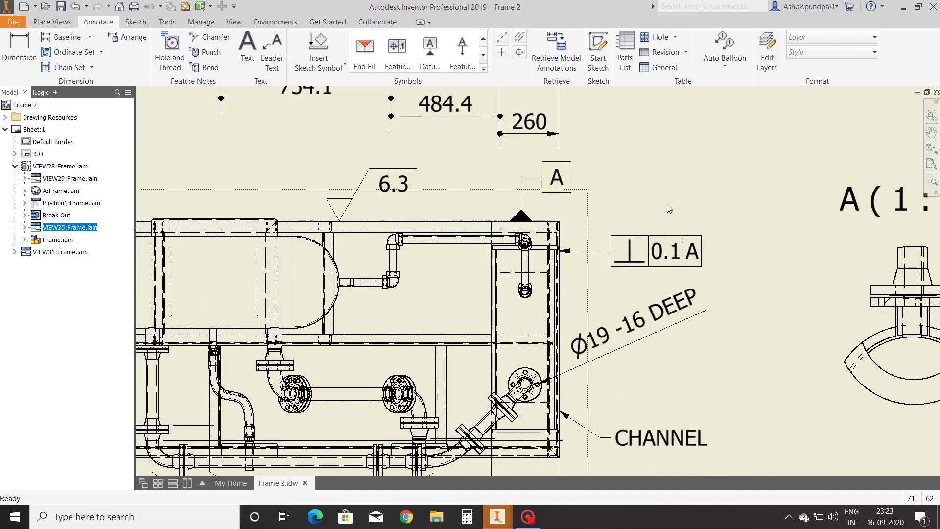
pyautogui.moveTo(499, 151)
pyautogui.mouseDown(button='middle')
pyautogui.moveTo(583, 193)
pyautogui.moveTo(673, 193)
pyautogui.moveTo(585, 225)
pyautogui.moveTo(615, 178)
pyautogui.moveTo(674, 152)
pyautogui.mouseUp(button='middle')
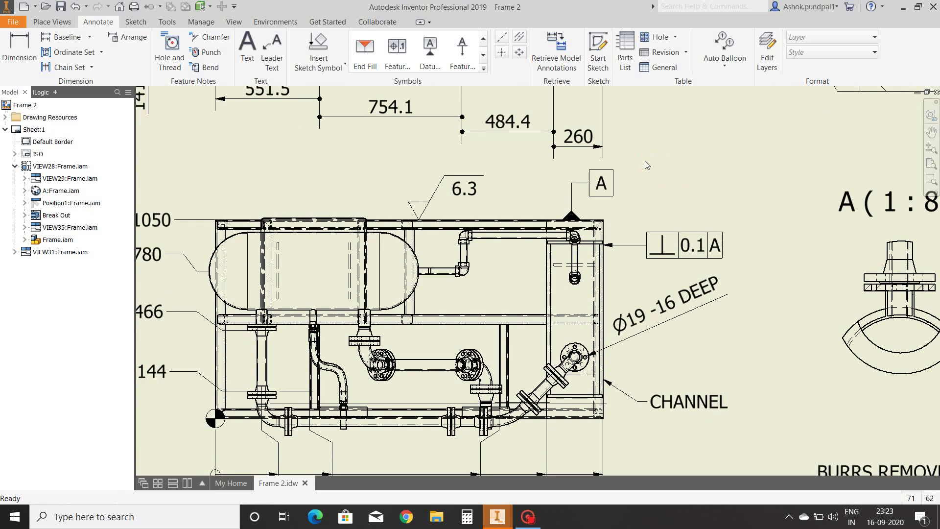
# Add a centerline along the vertical flanged pipe beneath the tank's left end in the plan view.
pyautogui.click(502, 36)
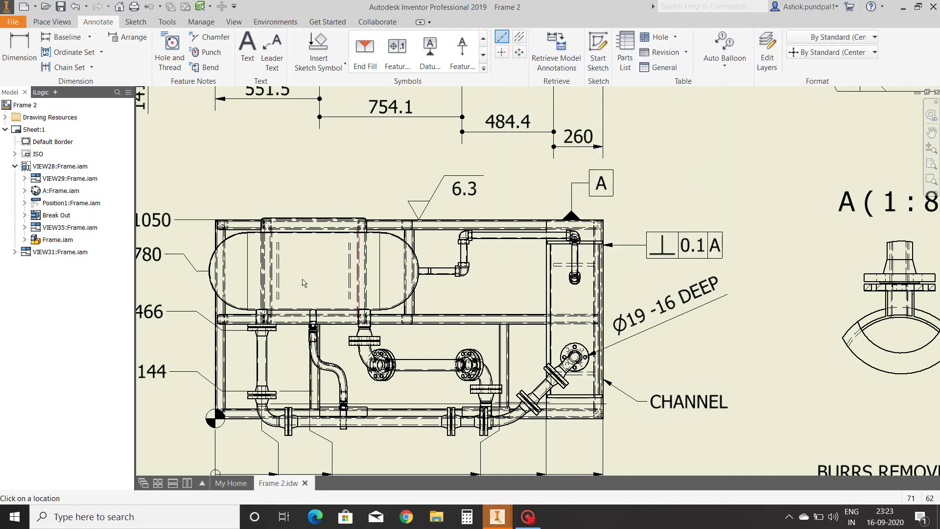
pyautogui.scroll(3, 275, 297)
pyautogui.moveTo(274, 298); pyautogui.dragTo(405, 125, button='middle')
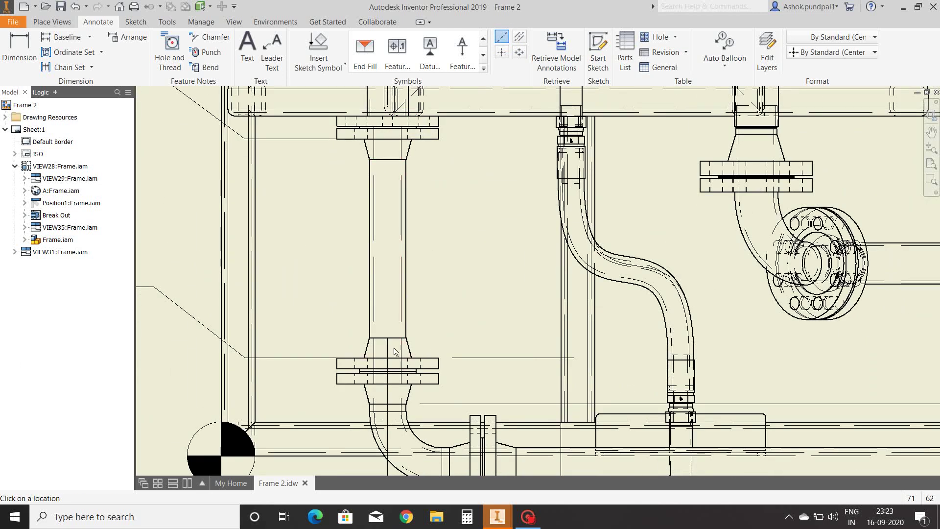
pyautogui.scroll(2, 396, 350)
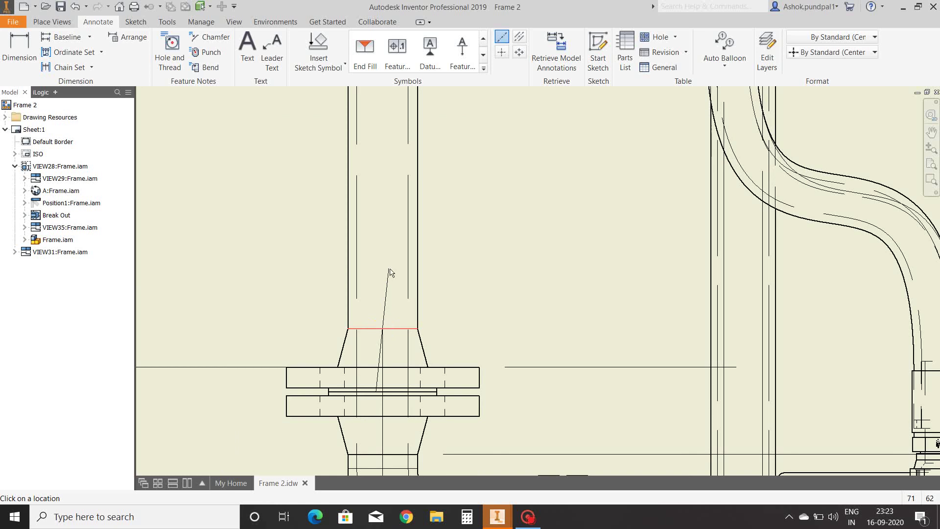
pyautogui.scroll(-3, 384, 332)
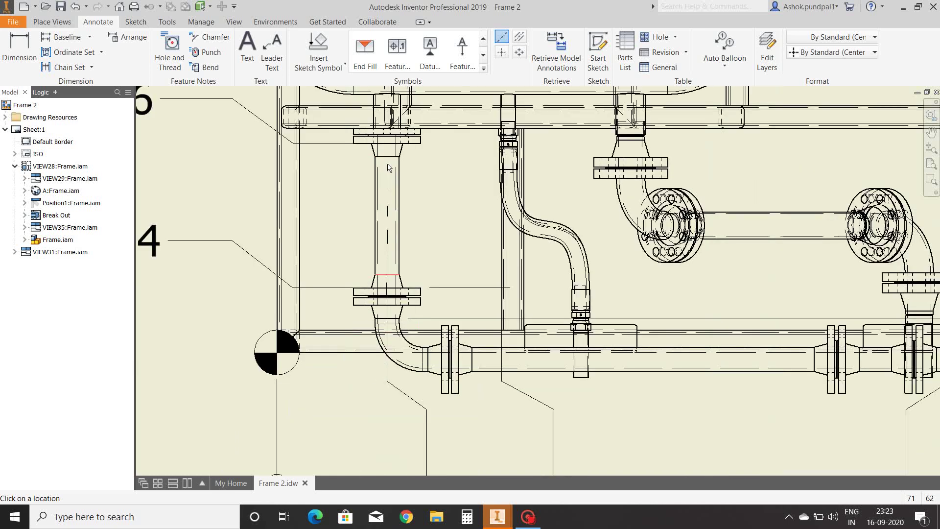
pyautogui.rightClick(425, 161)
pyautogui.click(468, 163)
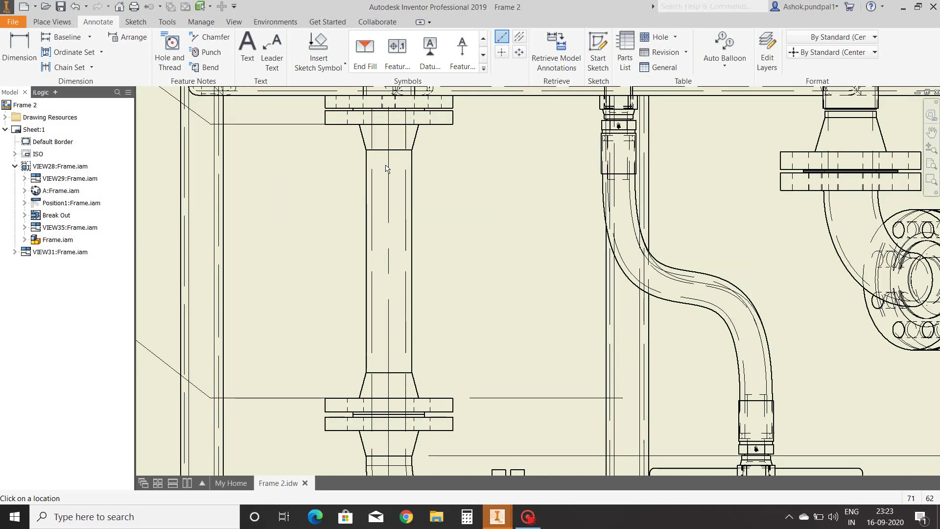
pyautogui.scroll(2, 391, 170)
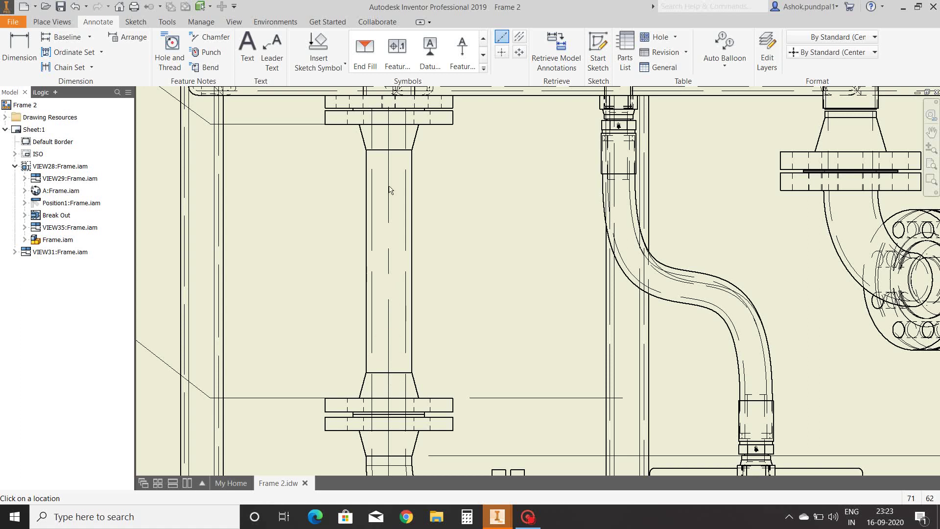
pyautogui.scroll(-3, 391, 190)
pyautogui.moveTo(436, 210); pyautogui.dragTo(300, 227, button='middle')
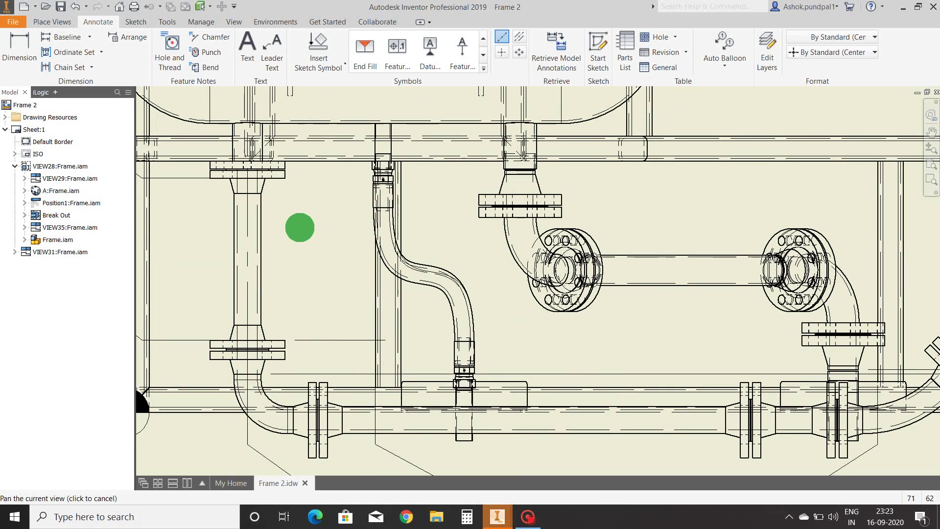
# Add a centerline bisector between the inner and outer arcs of the pipe elbow near the frame's lower right in the plan view.
pyautogui.scroll(-2, 626, 202)
pyautogui.moveTo(626, 201); pyautogui.dragTo(316, 260, button='middle')
pyautogui.moveTo(715, 296); pyautogui.dragTo(640, 294, button='middle')
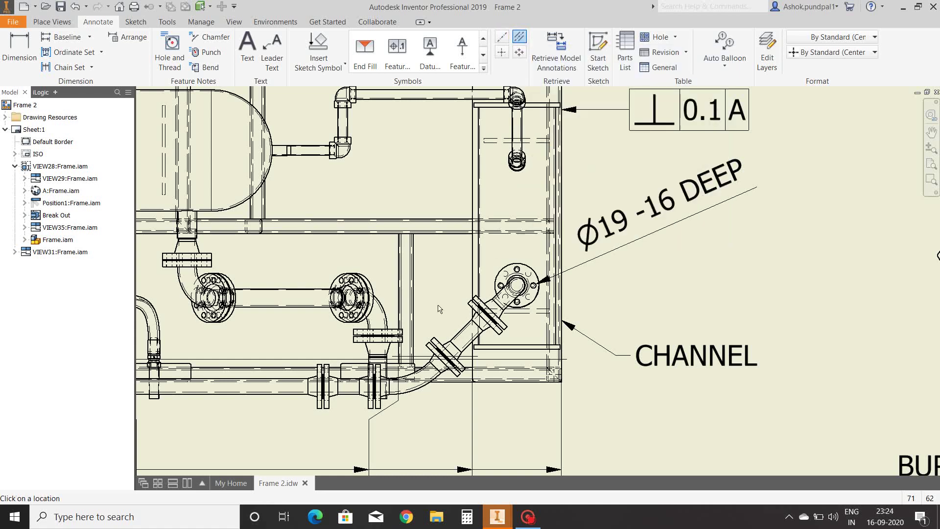
pyautogui.moveTo(441, 310)
pyautogui.mouseDown(button='middle')
pyautogui.moveTo(466, 206)
pyautogui.moveTo(512, 160)
pyautogui.moveTo(563, 224)
pyautogui.mouseUp(button='middle')
pyautogui.scroll(5, 515, 225)
pyautogui.scroll(1, 498, 244)
pyautogui.scroll(2, 498, 243)
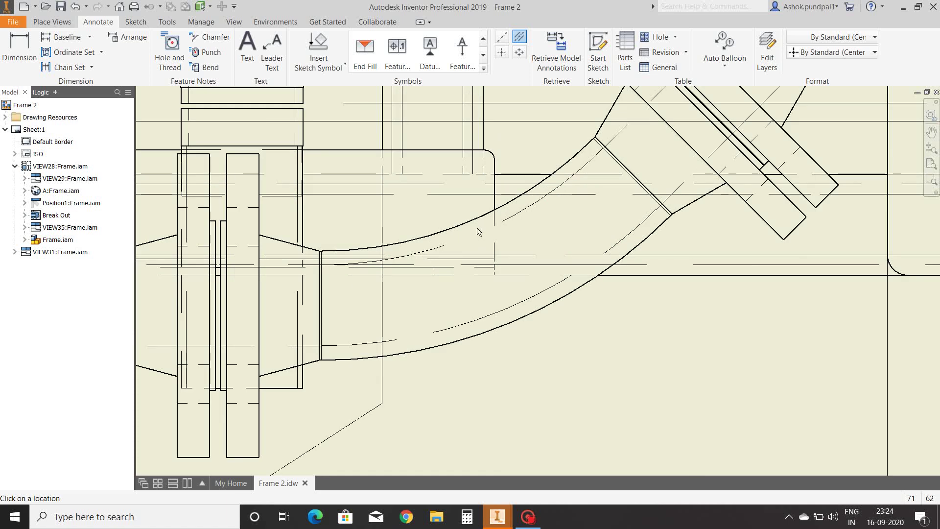
pyautogui.click(535, 311)
pyautogui.moveTo(609, 329); pyautogui.dragTo(582, 316, button='middle')
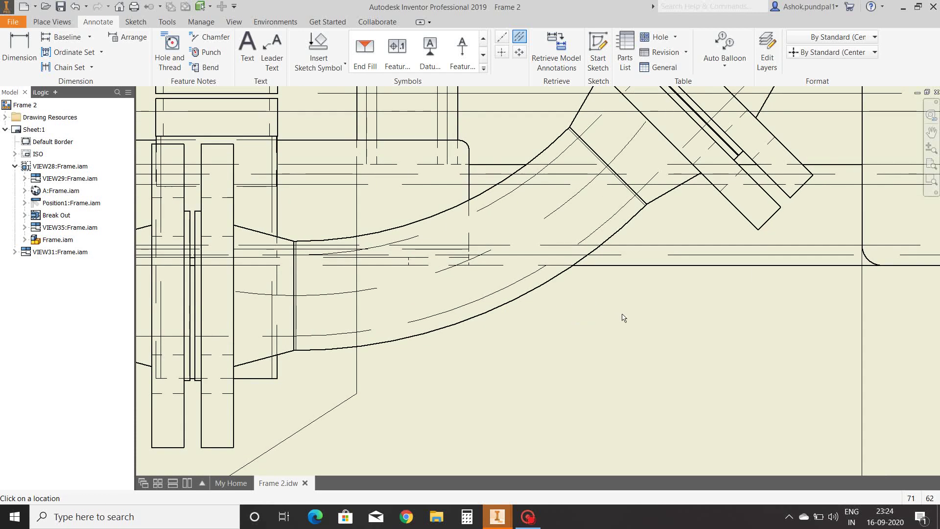
pyautogui.rightClick(648, 304)
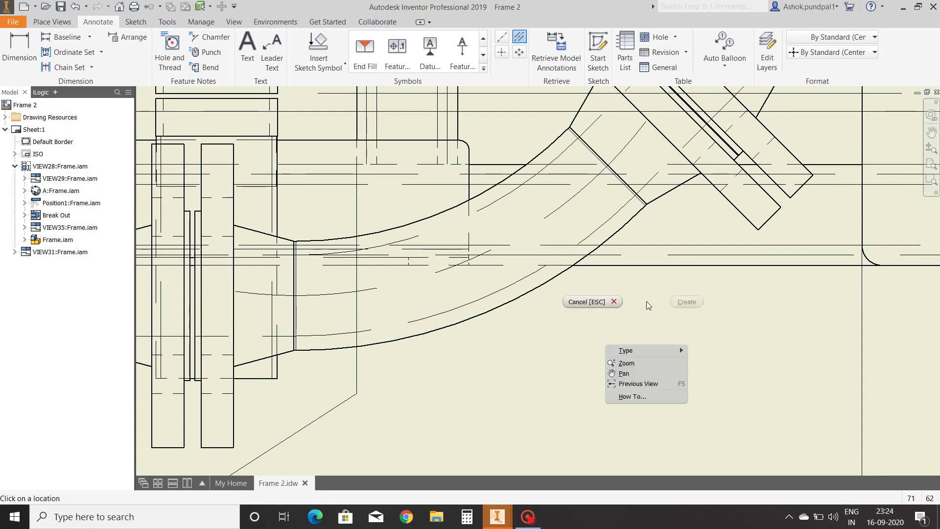
pyautogui.click(608, 305)
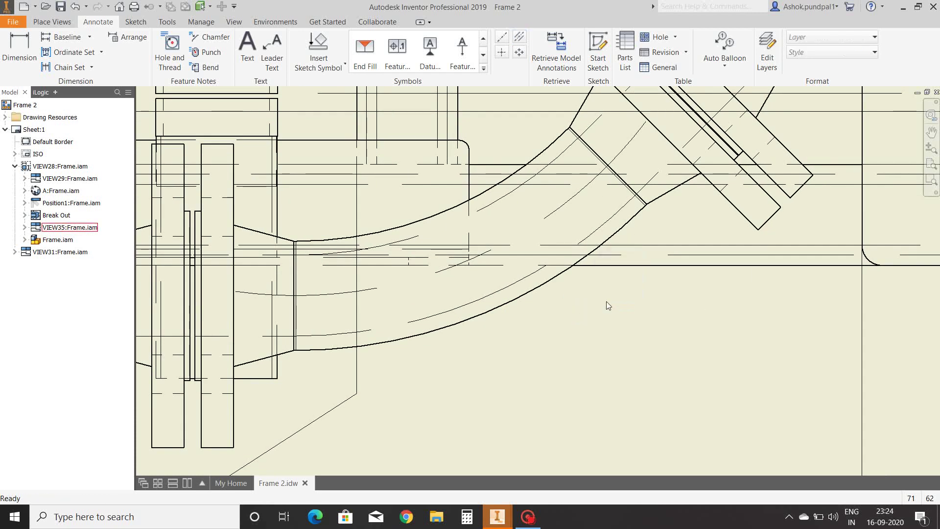
pyautogui.click(362, 293)
pyautogui.scroll(5, 368, 295)
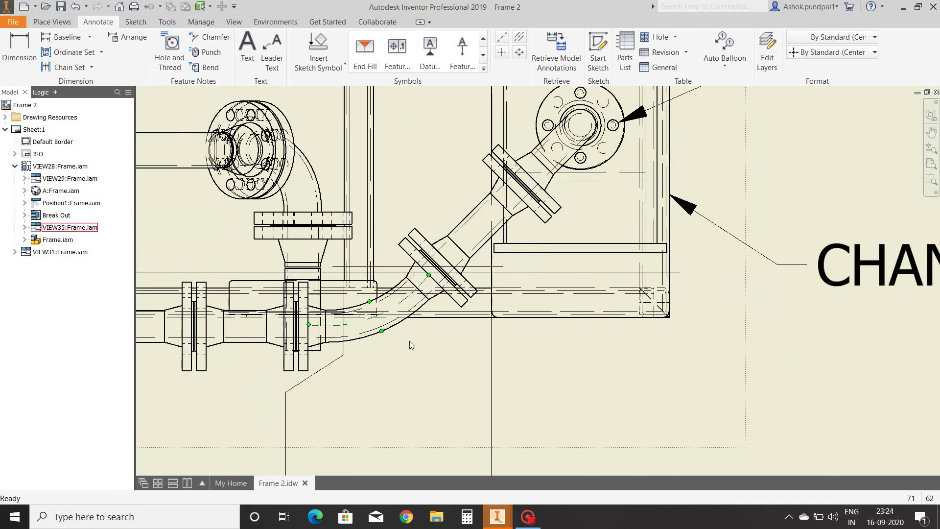
# Add a center mark to the outer circle of the round four-hole flange near the frame's right edge in the plan view.
pyautogui.scroll(3, 410, 340)
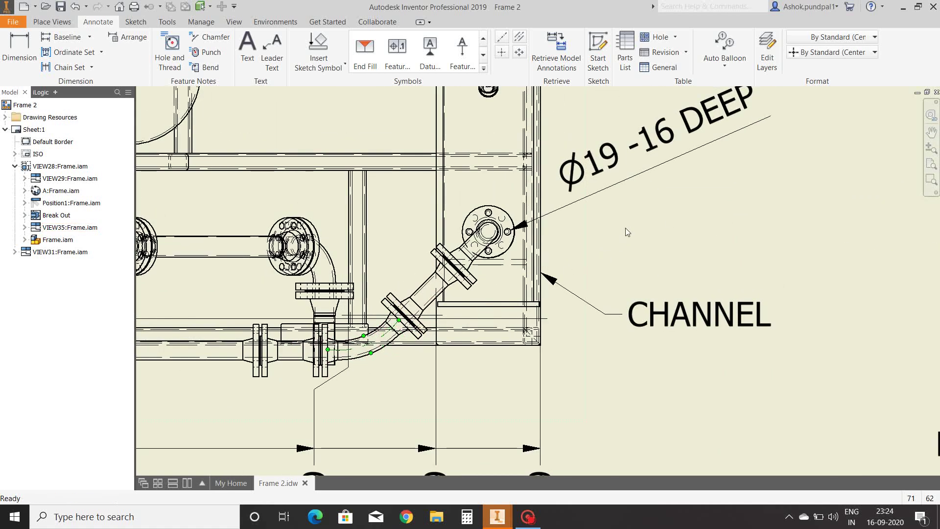
pyautogui.moveTo(643, 221); pyautogui.dragTo(621, 252, button='middle')
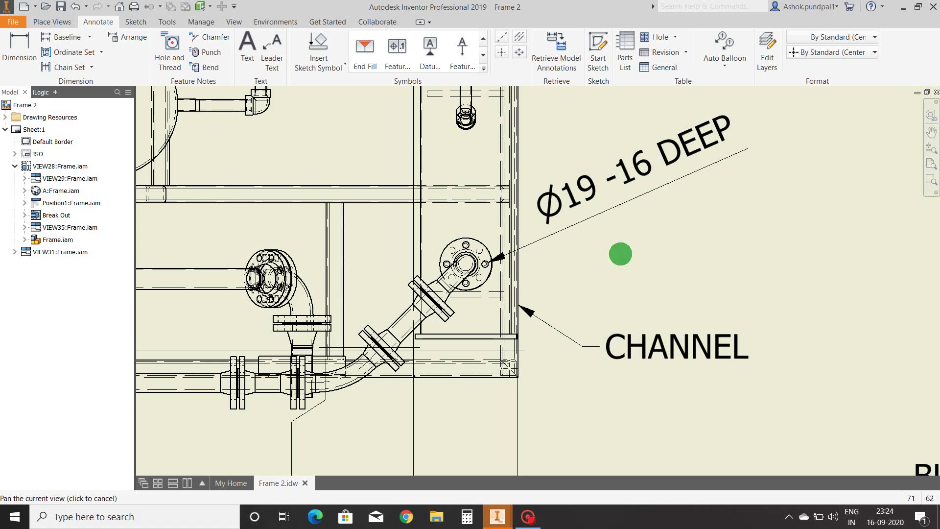
pyautogui.click(504, 52)
pyautogui.scroll(5, 489, 271)
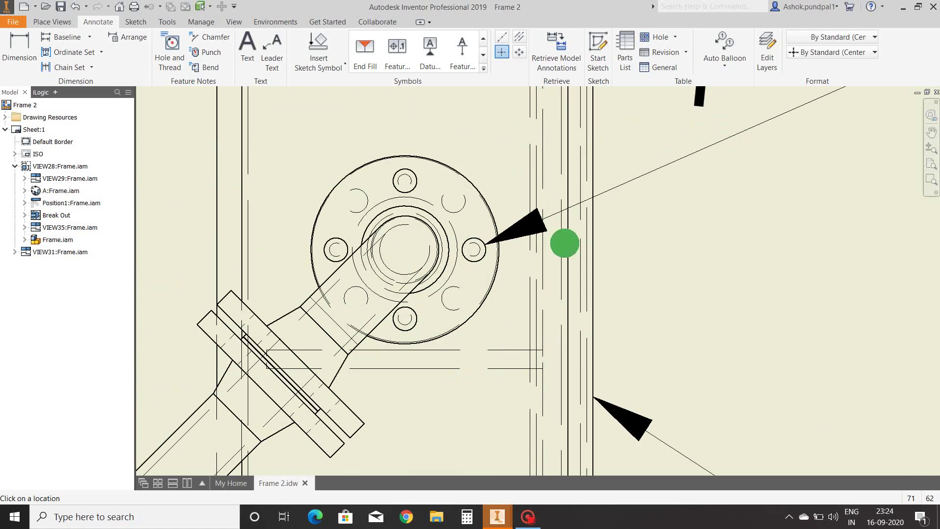
pyautogui.moveTo(564, 244); pyautogui.dragTo(643, 194, button='middle')
pyautogui.scroll(4, 556, 153)
pyautogui.scroll(-4, 575, 143)
pyautogui.scroll(1, 570, 144)
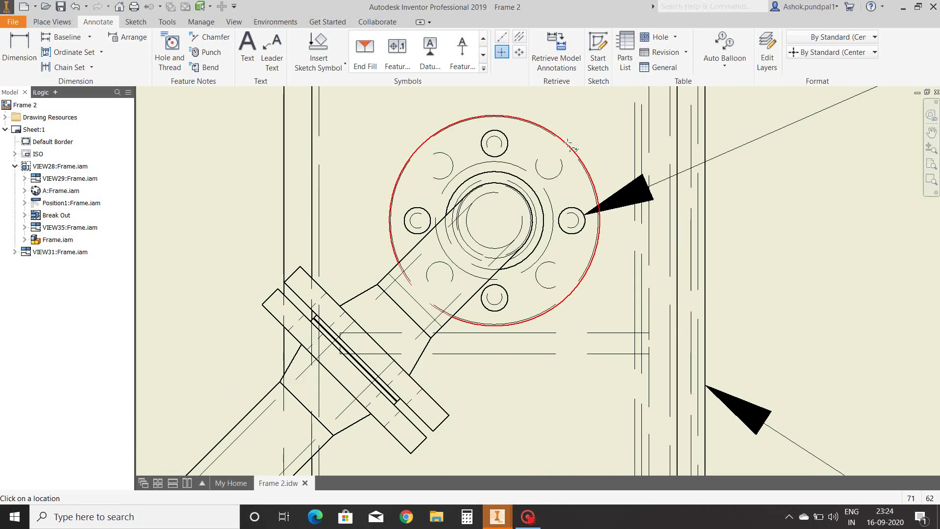
pyautogui.click(570, 144)
pyautogui.moveTo(570, 143); pyautogui.dragTo(563, 199, button='middle')
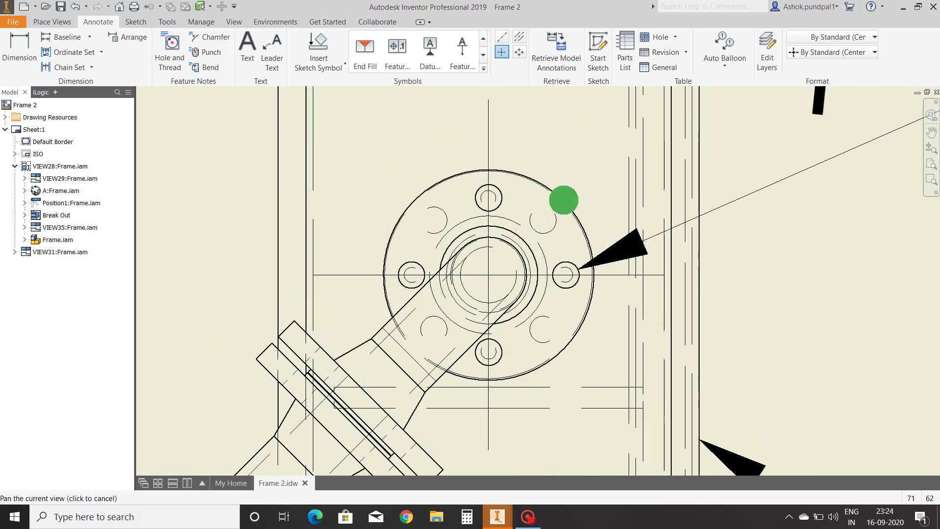
pyautogui.rightClick(588, 146)
pyautogui.click(609, 151)
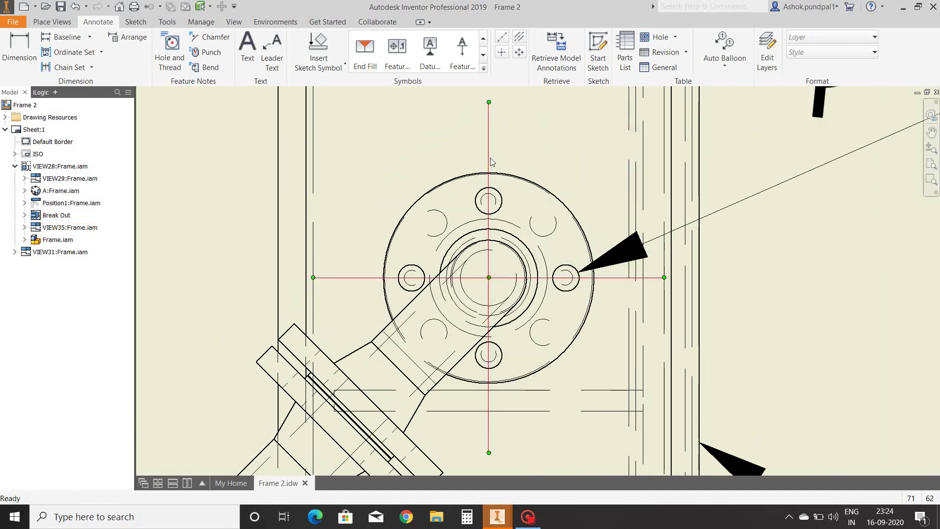
pyautogui.click(490, 157)
pyautogui.scroll(-5, 505, 151)
pyautogui.moveTo(489, 163); pyautogui.dragTo(433, 193, button='middle')
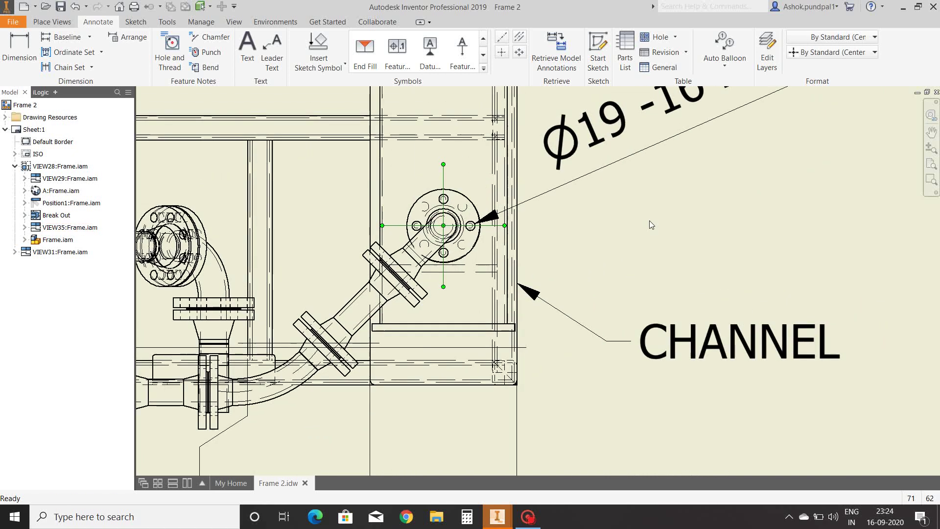
# Add a centered pattern centerline about the round flange's outer circle, passing through its four bolt holes near the frame's right edge.
pyautogui.click(649, 220)
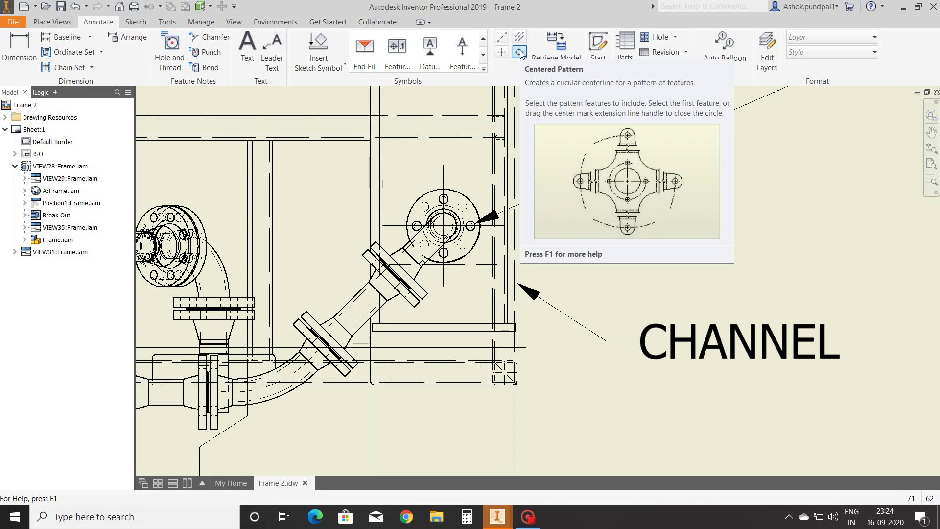
pyautogui.click(520, 52)
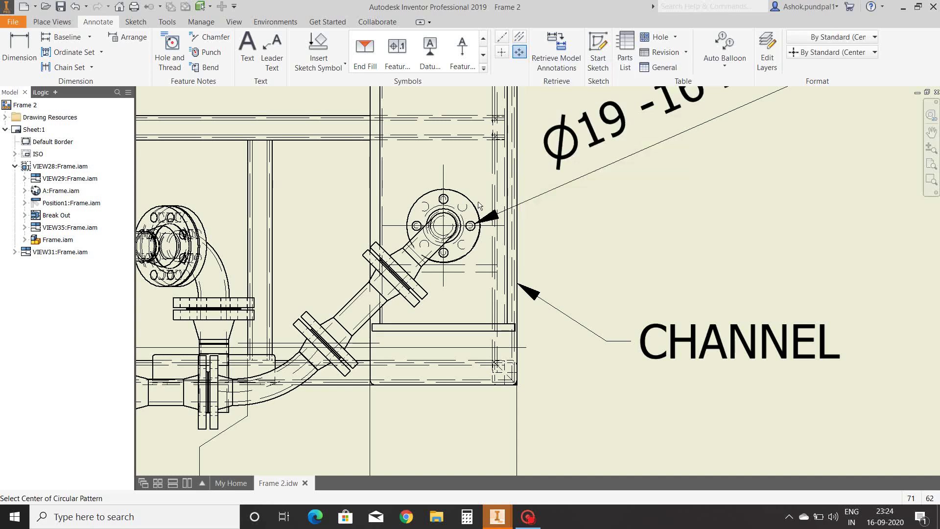
pyautogui.scroll(4, 473, 182)
pyautogui.moveTo(474, 182); pyautogui.dragTo(512, 183, button='middle')
pyautogui.click(512, 182)
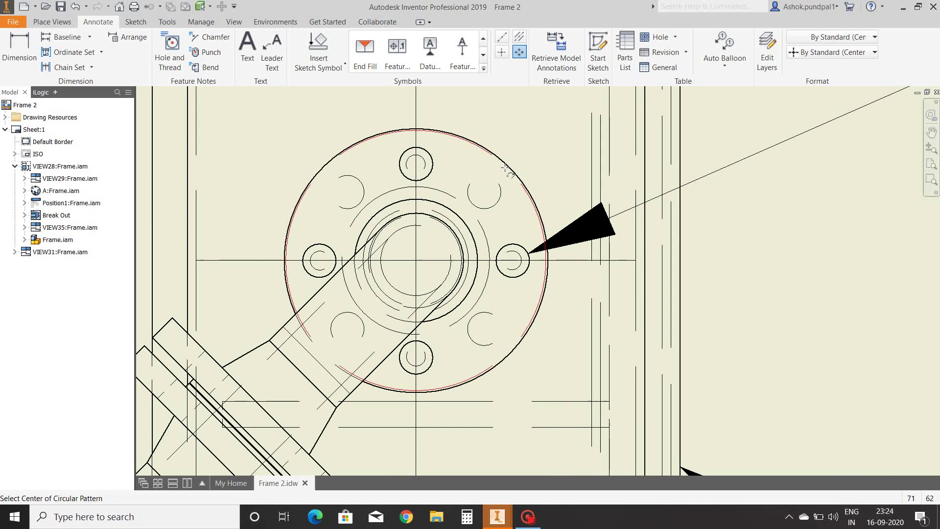
pyautogui.moveTo(454, 171); pyautogui.dragTo(504, 152, button='middle')
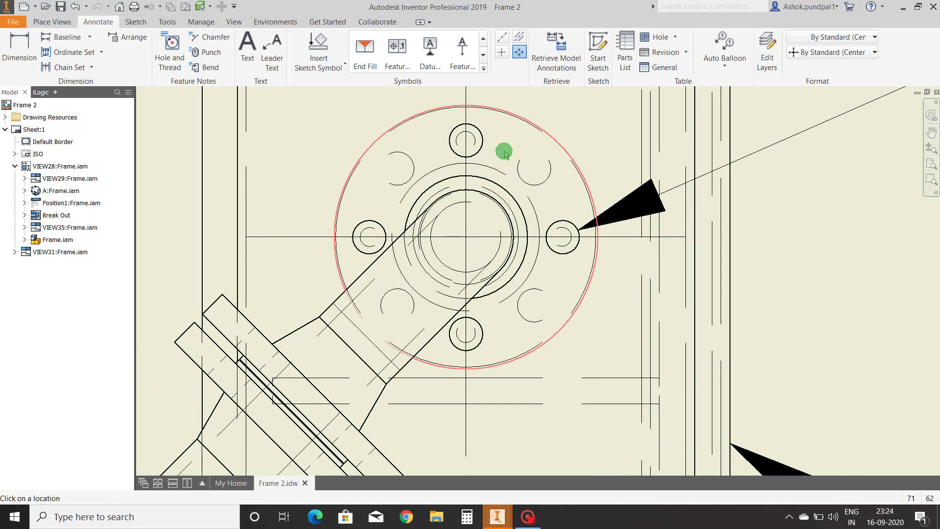
pyautogui.click(481, 140)
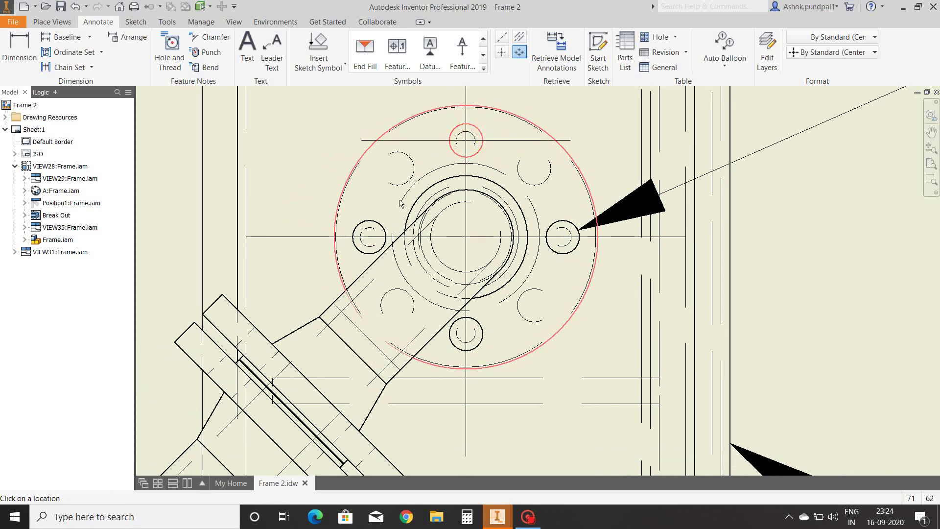
pyautogui.click(383, 234)
pyautogui.click(456, 320)
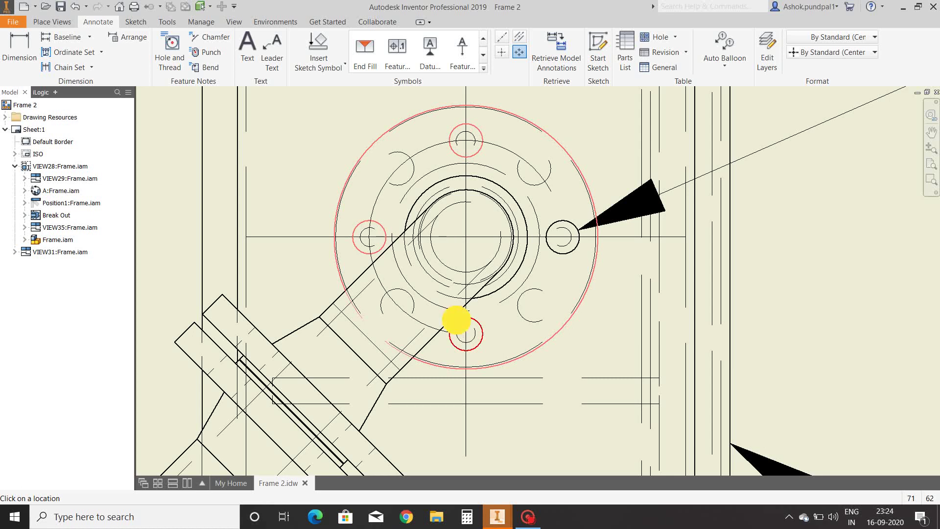
pyautogui.click(558, 252)
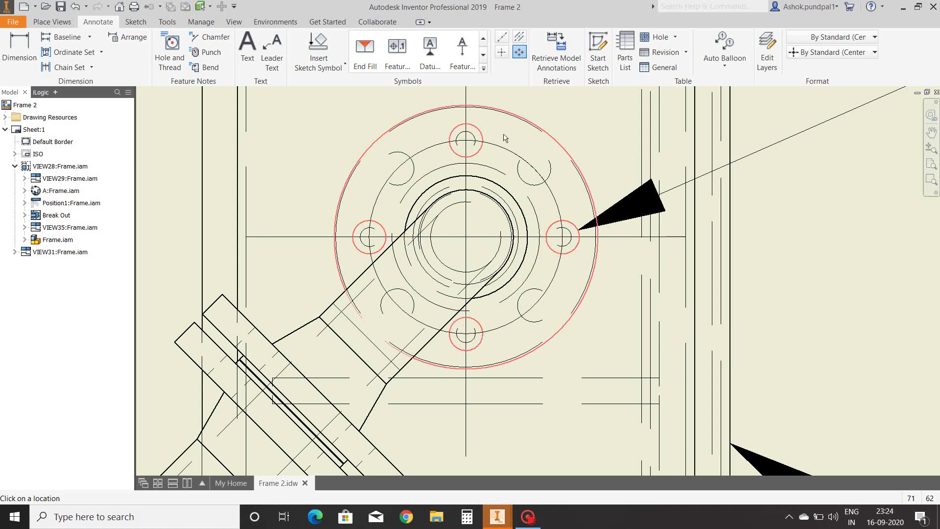
pyautogui.moveTo(510, 143); pyautogui.dragTo(499, 151, button='middle')
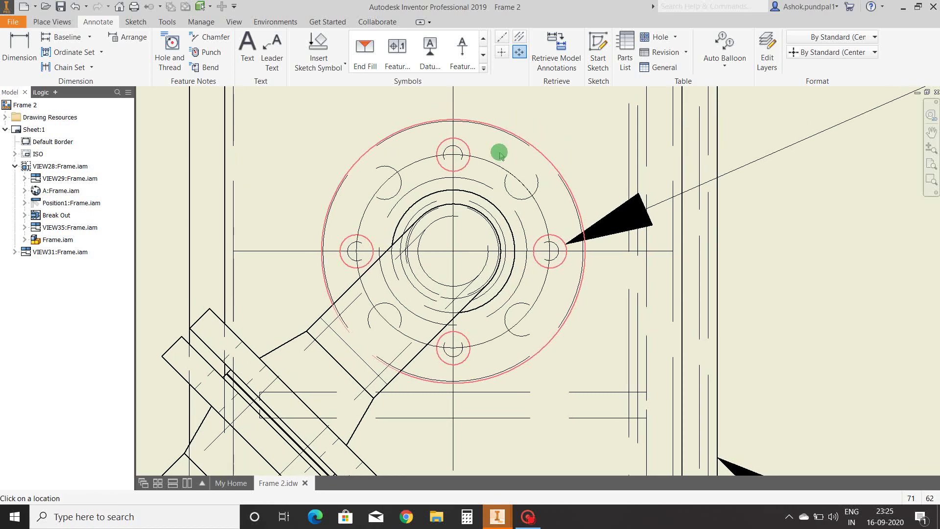
pyautogui.rightClick(499, 152)
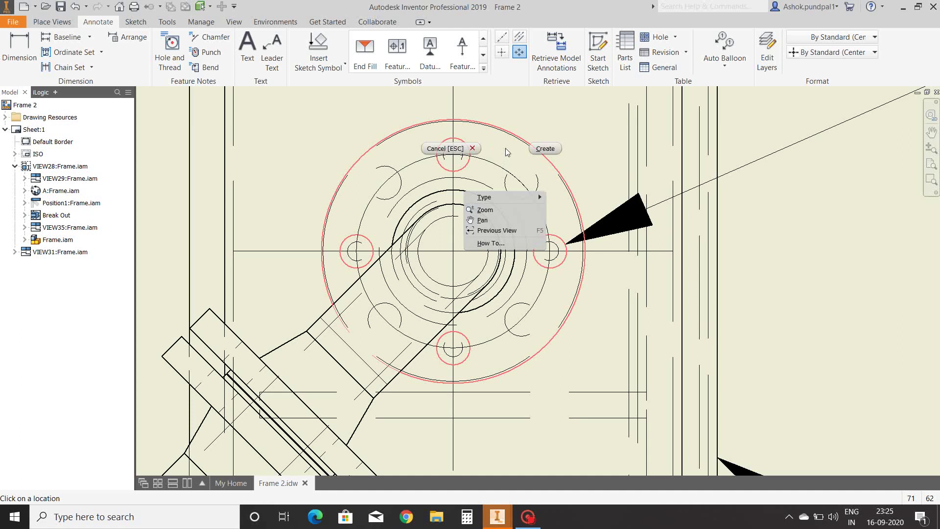
pyautogui.click(543, 148)
pyautogui.scroll(-4, 558, 148)
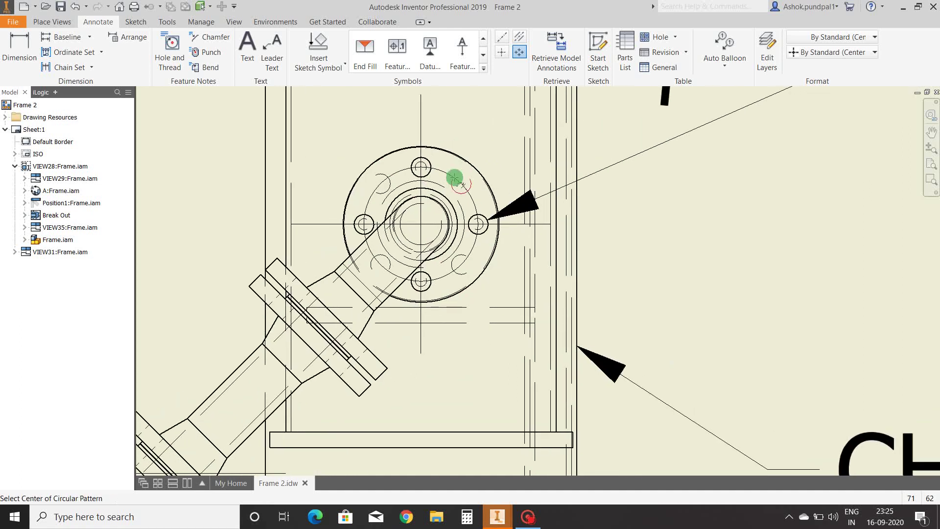
pyautogui.scroll(-6, 455, 176)
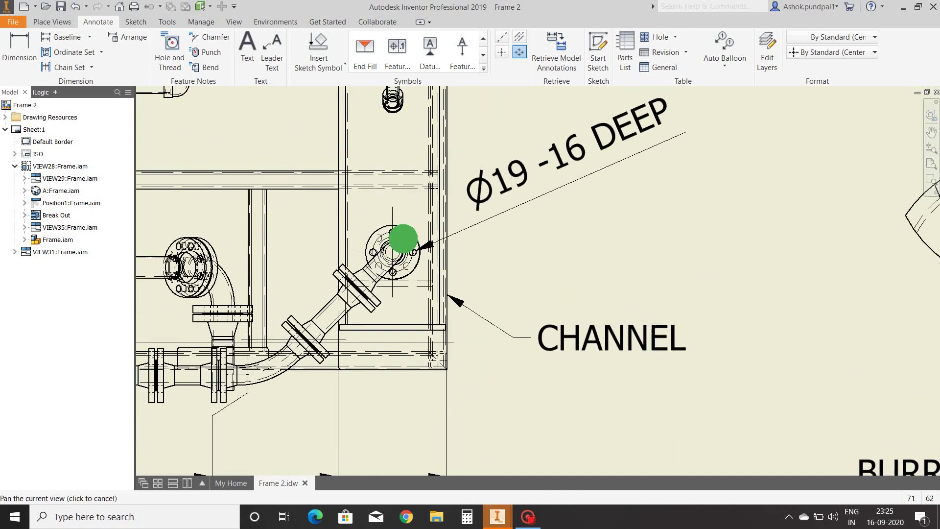
pyautogui.moveTo(588, 230)
pyautogui.mouseDown(button='middle')
pyautogui.moveTo(419, 269)
pyautogui.moveTo(527, 187)
pyautogui.moveTo(403, 220)
pyautogui.mouseUp(button='middle')
pyautogui.press('Escape')
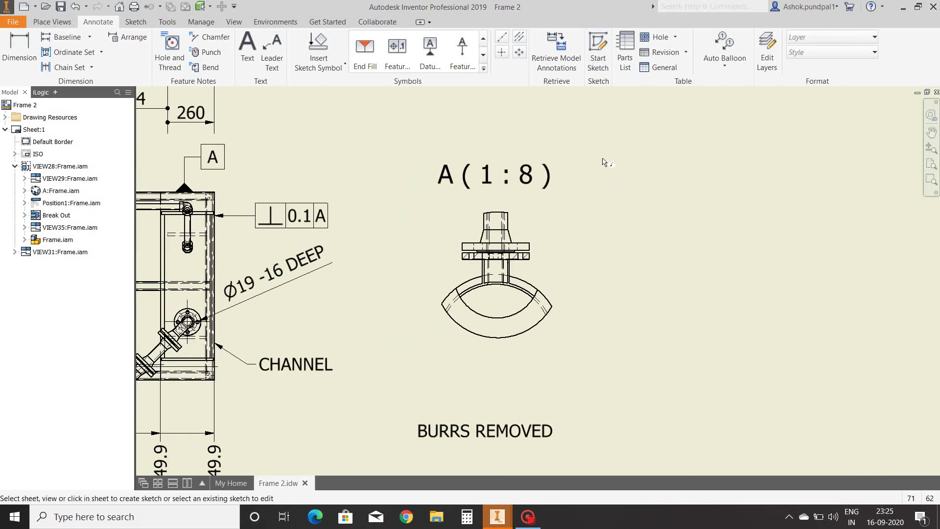
pyautogui.press('Escape')
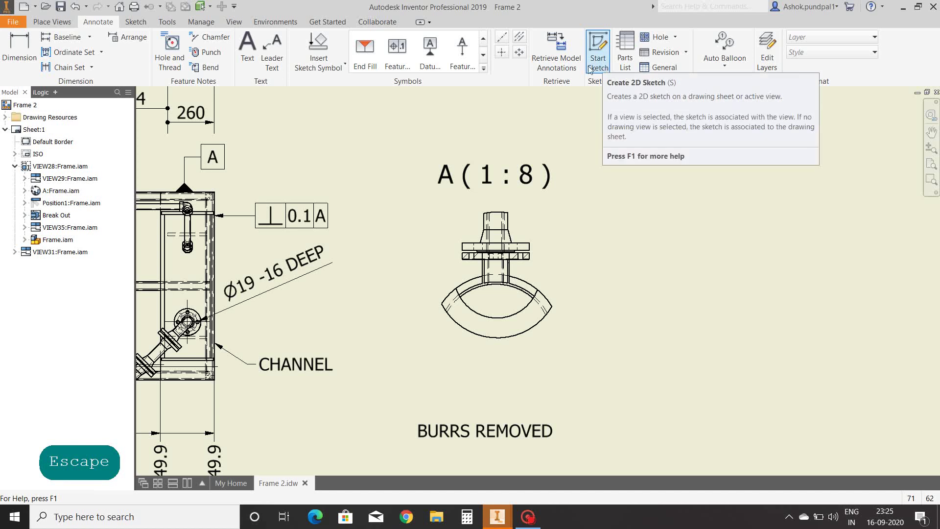
pyautogui.click(52, 22)
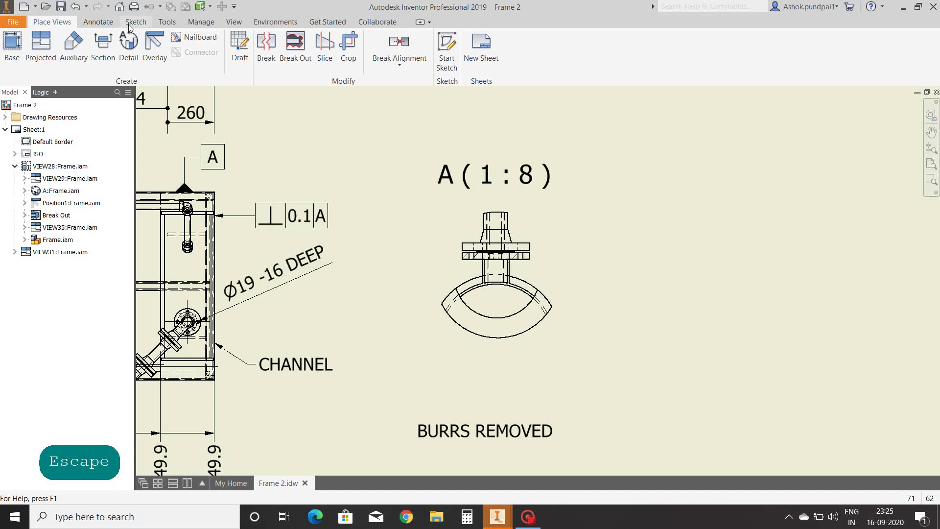
pyautogui.click(105, 23)
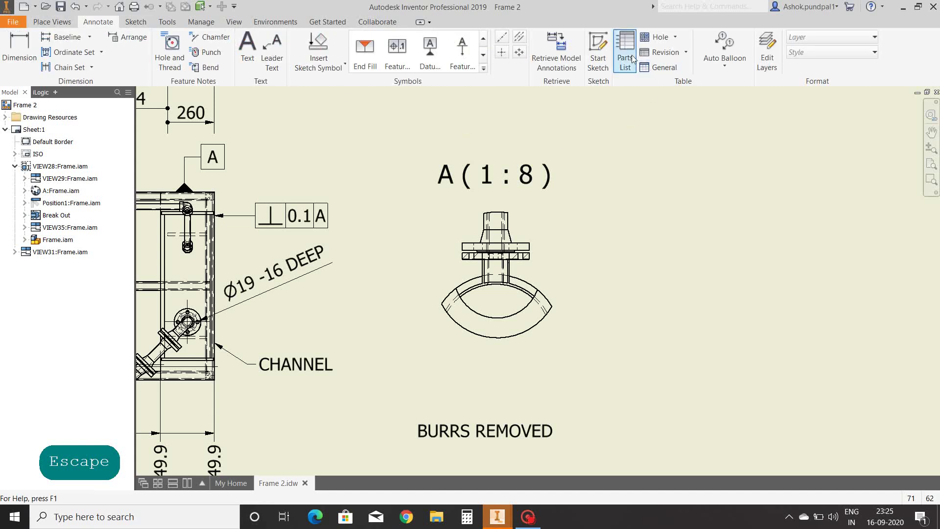
# Create a parts list from the isometric view with the Structured BOM view and place it outside the sheet's right edge.
pyautogui.scroll(-5, 641, 191)
pyautogui.moveTo(640, 193)
pyautogui.mouseDown(button='middle')
pyautogui.moveTo(399, 235)
pyautogui.moveTo(383, 260)
pyautogui.moveTo(392, 265)
pyautogui.mouseUp(button='middle')
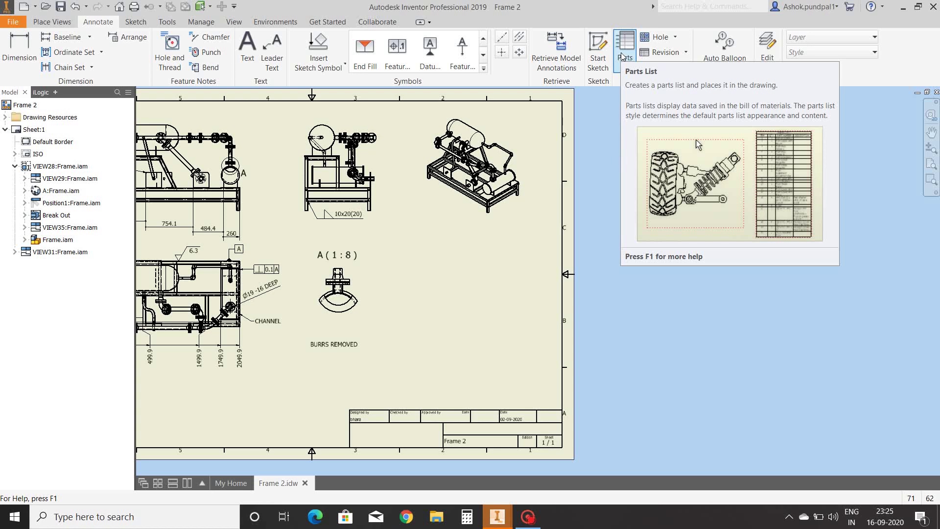
pyautogui.click(516, 267)
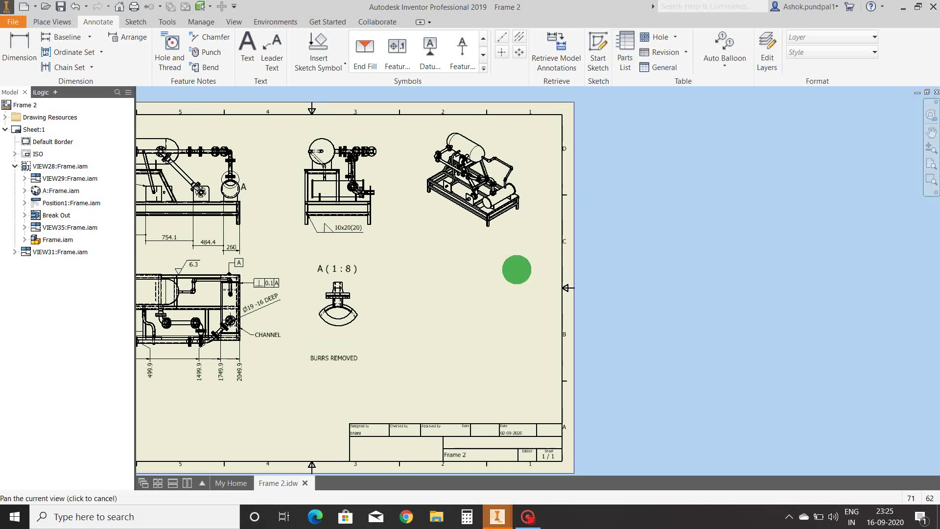
pyautogui.click(631, 49)
pyautogui.moveTo(515, 277); pyautogui.dragTo(607, 278, button='middle')
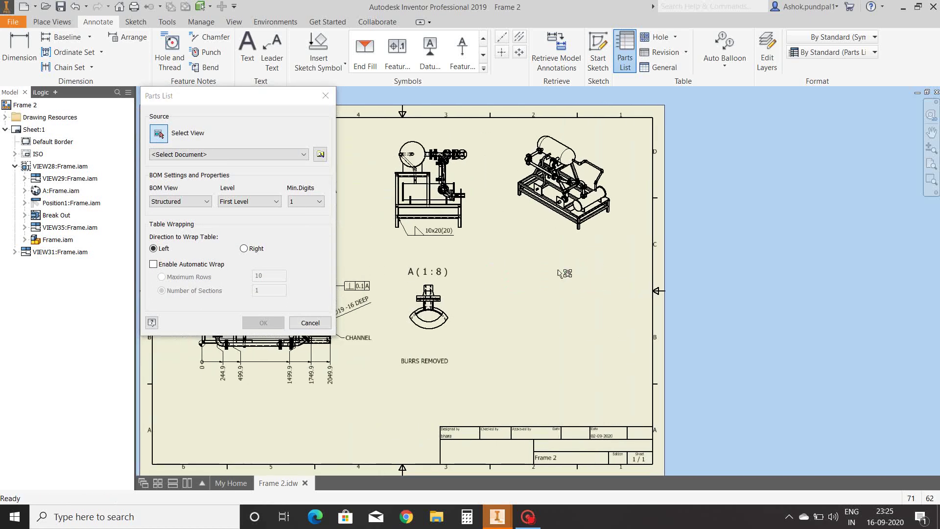
pyautogui.click(534, 217)
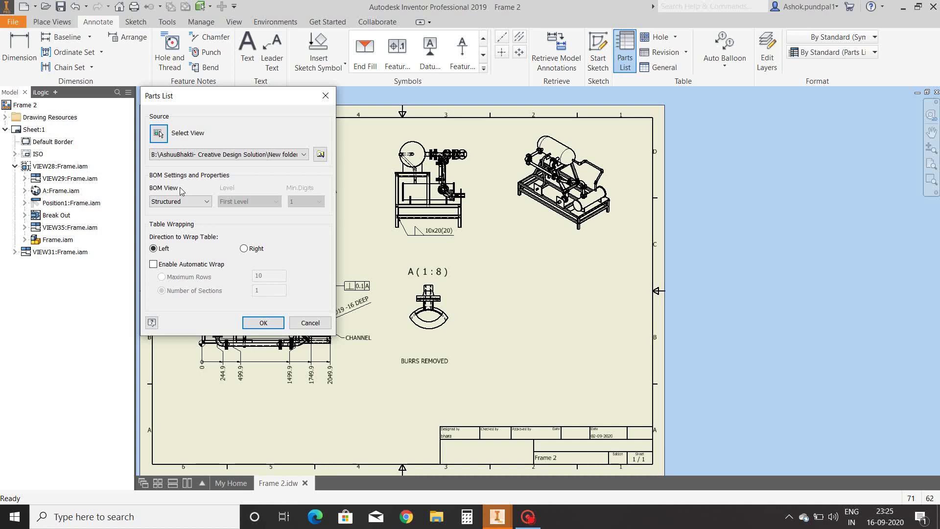
pyautogui.click(206, 203)
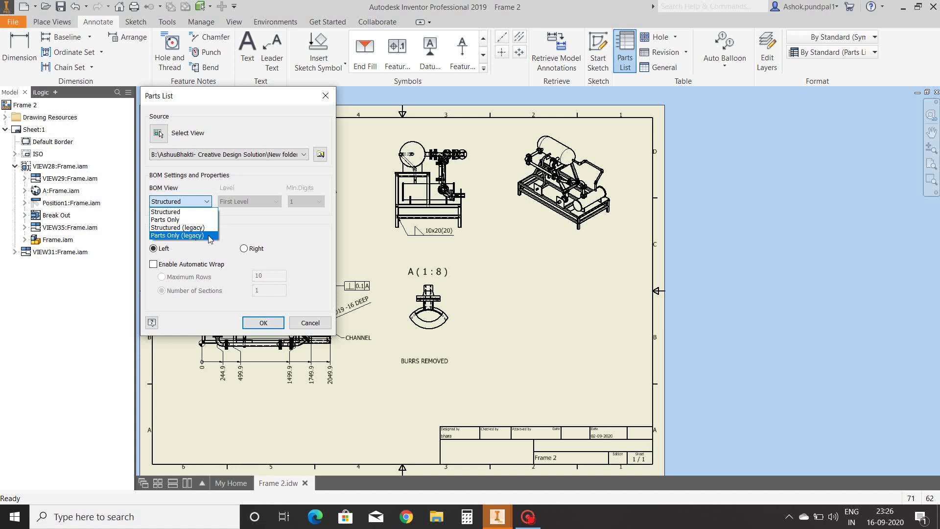
pyautogui.click(199, 212)
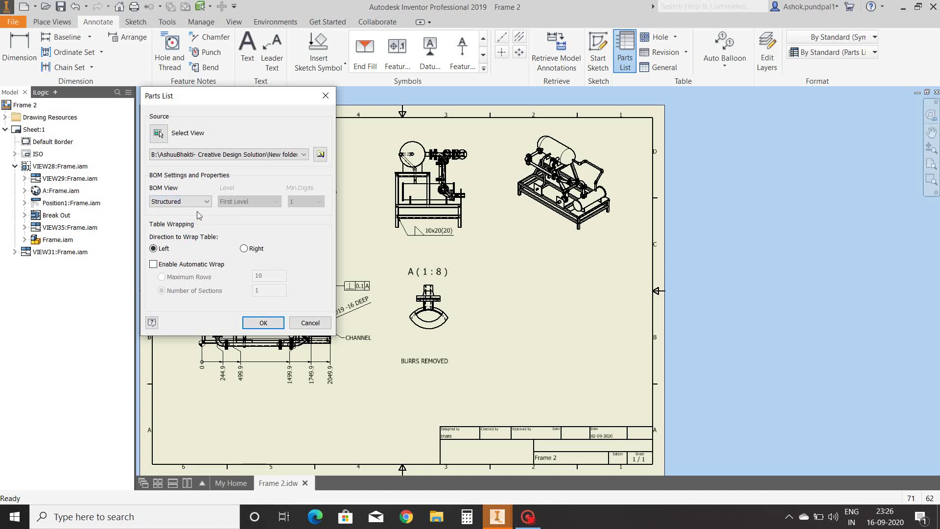
pyautogui.click(280, 323)
pyautogui.scroll(-3, 539, 220)
pyautogui.moveTo(714, 196); pyautogui.dragTo(533, 188, button='middle')
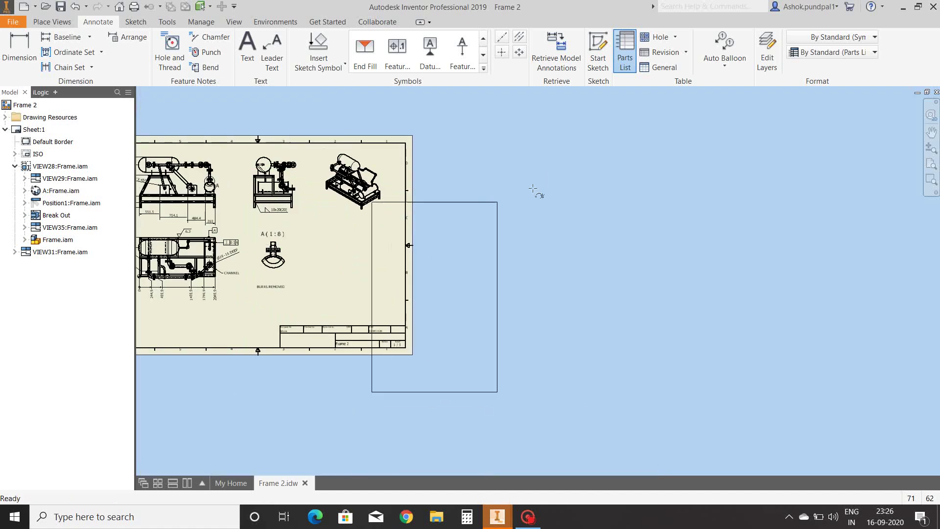
pyautogui.click(560, 174)
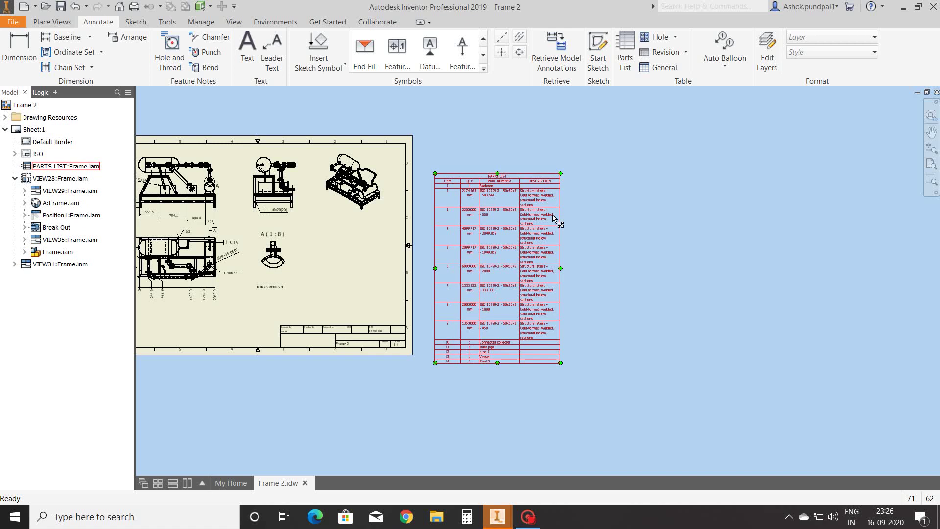
# Replace the DESCRIPTION column of the parts list with a COMMENTS column.
pyautogui.scroll(3, 554, 218)
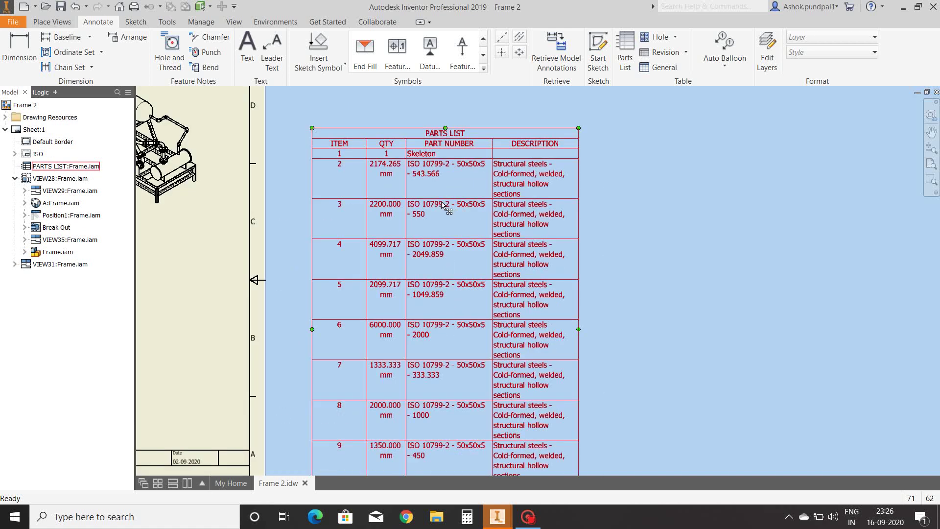
pyautogui.doubleClick(443, 206)
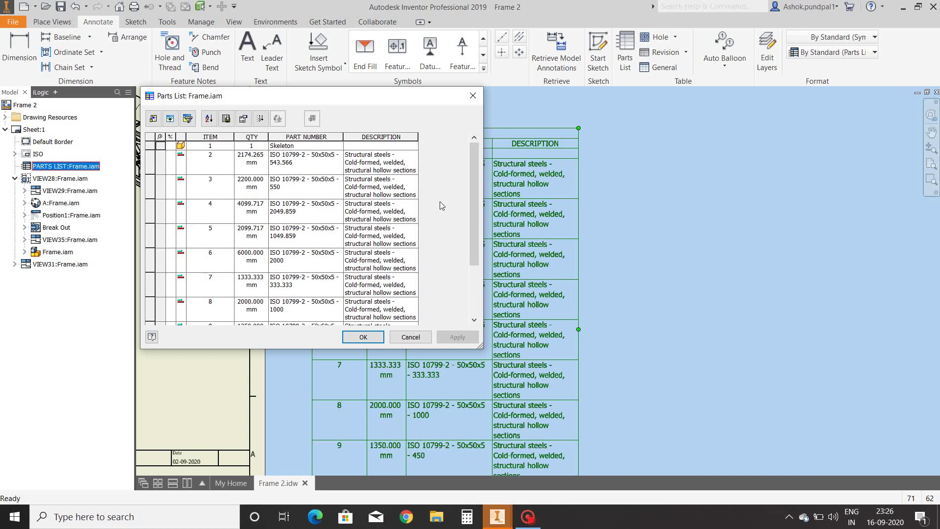
pyautogui.click(153, 118)
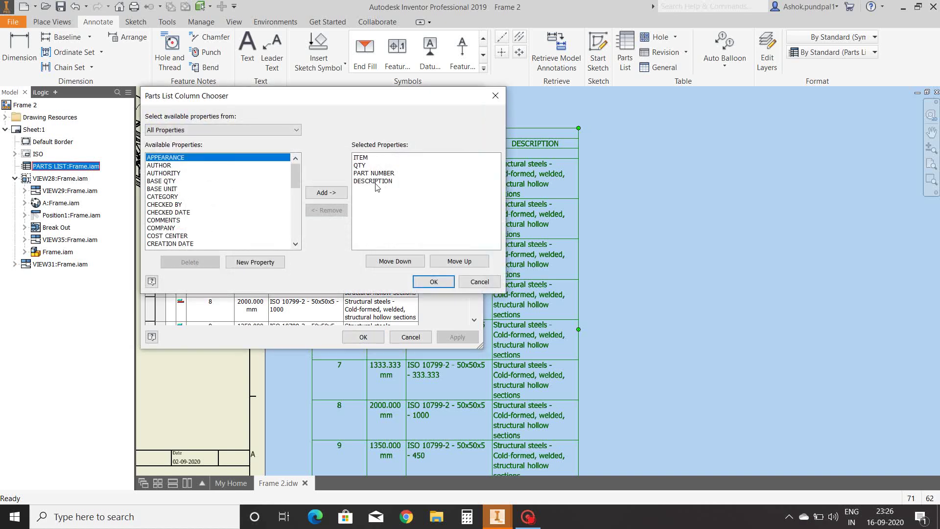
pyautogui.click(375, 182)
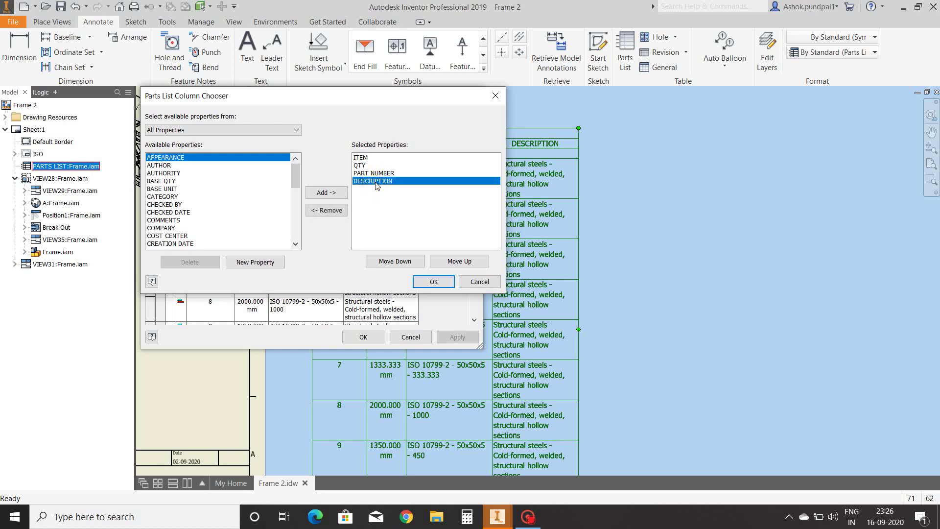
pyautogui.click(326, 210)
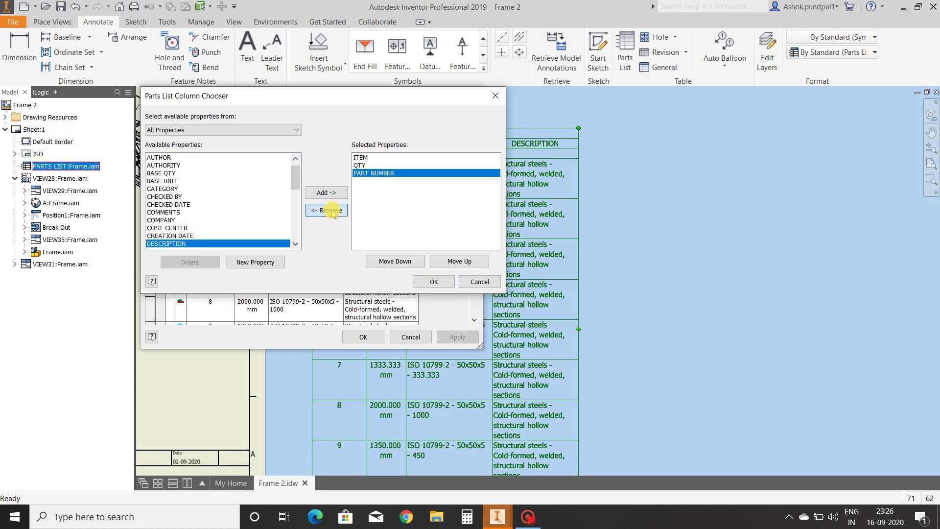
pyautogui.click(164, 212)
pyautogui.click(326, 192)
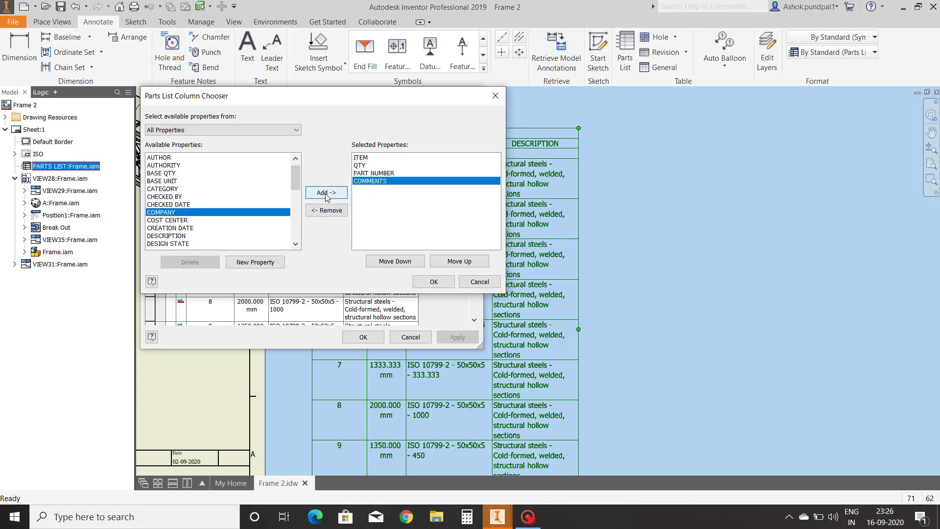
pyautogui.click(434, 282)
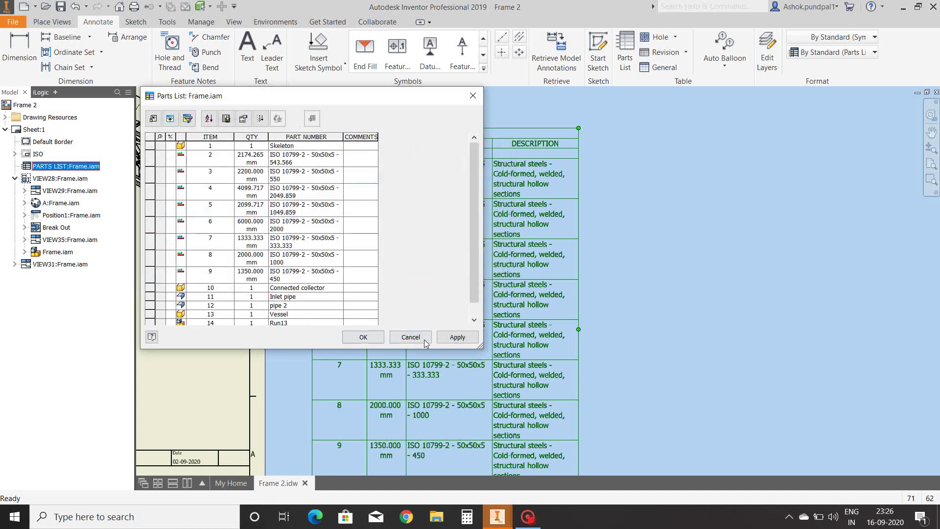
pyautogui.click(364, 338)
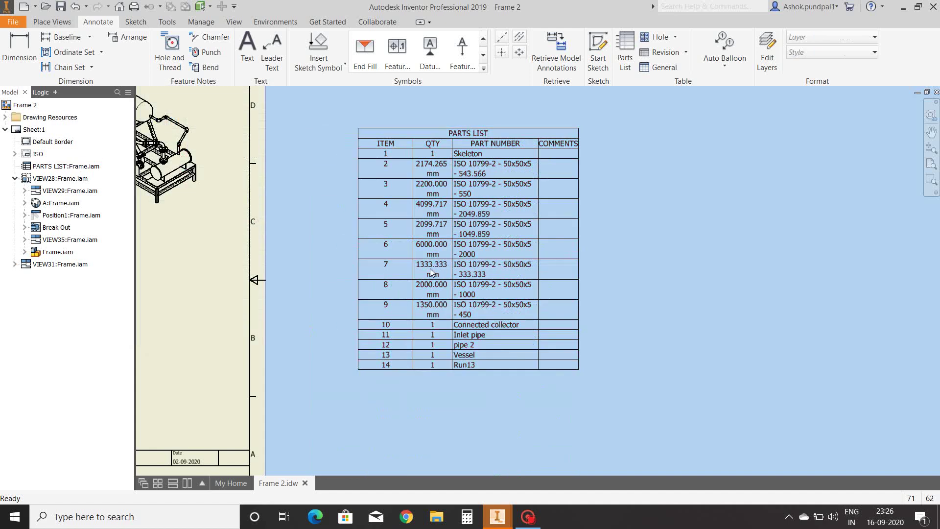
# Move the parts list onto the sheet, directly above the title block and against the right border.
pyautogui.scroll(-5, 515, 234)
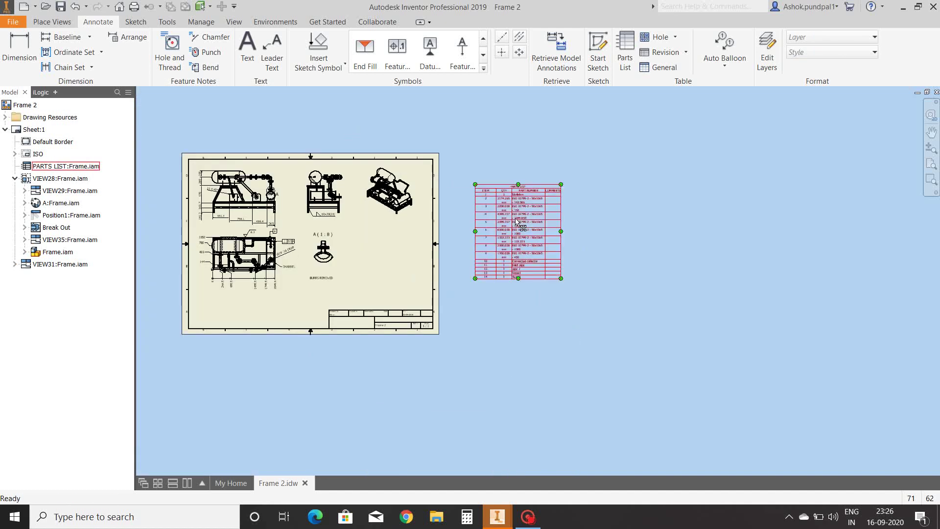
pyautogui.moveTo(515, 234); pyautogui.dragTo(384, 252)
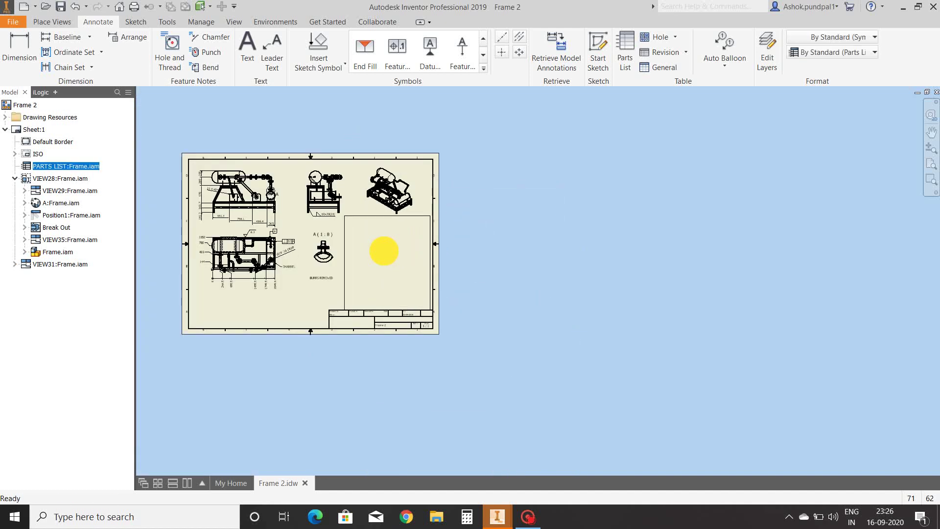
pyautogui.click(386, 248)
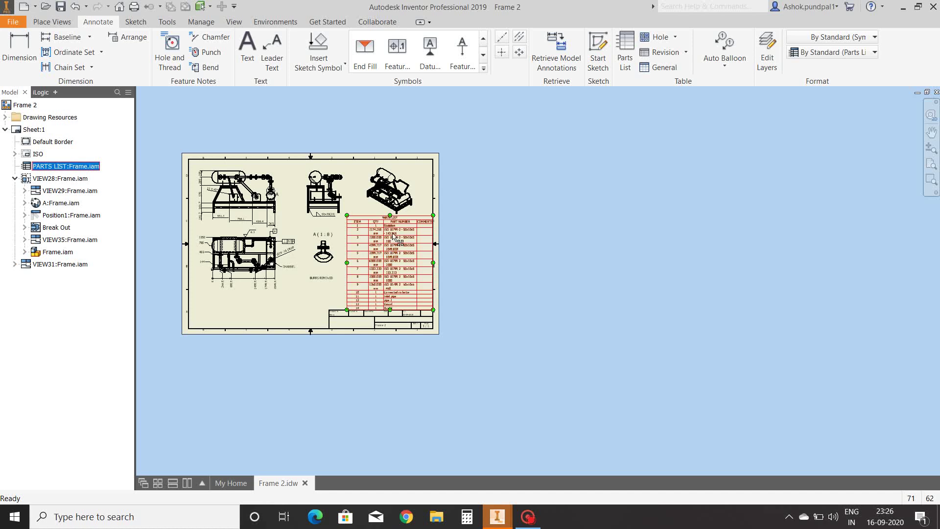
pyautogui.scroll(3, 387, 250)
pyautogui.moveTo(387, 250); pyautogui.dragTo(424, 274, button='middle')
pyautogui.press('Escape')
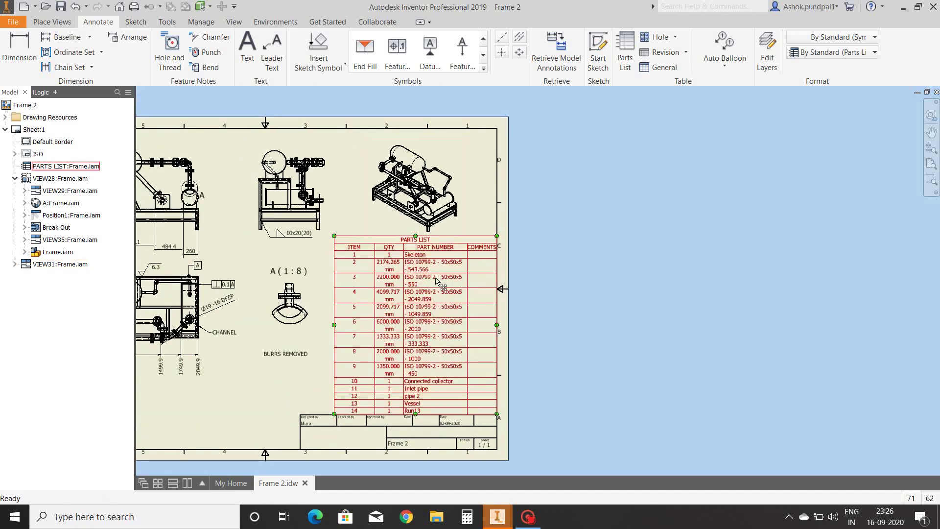
# Try a single balloon on the frame's leftmost corner leg in the isometric view, and undo it.
pyautogui.scroll(3, 424, 288)
pyautogui.scroll(-3, 424, 288)
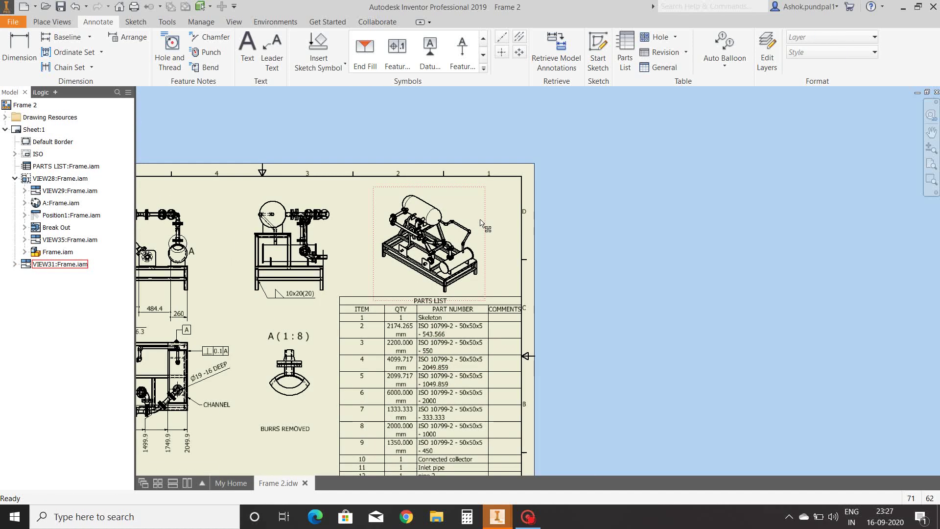
pyautogui.click(487, 205)
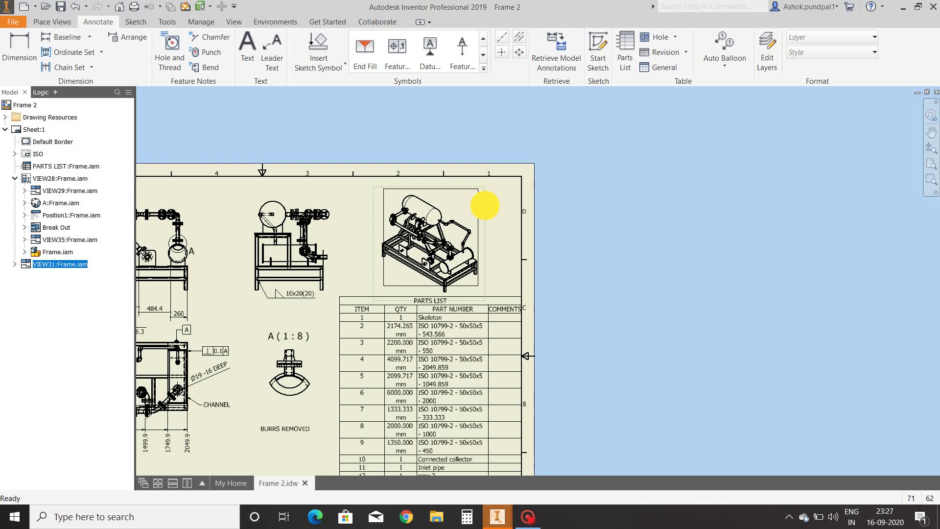
pyautogui.click(599, 154)
pyautogui.click(725, 65)
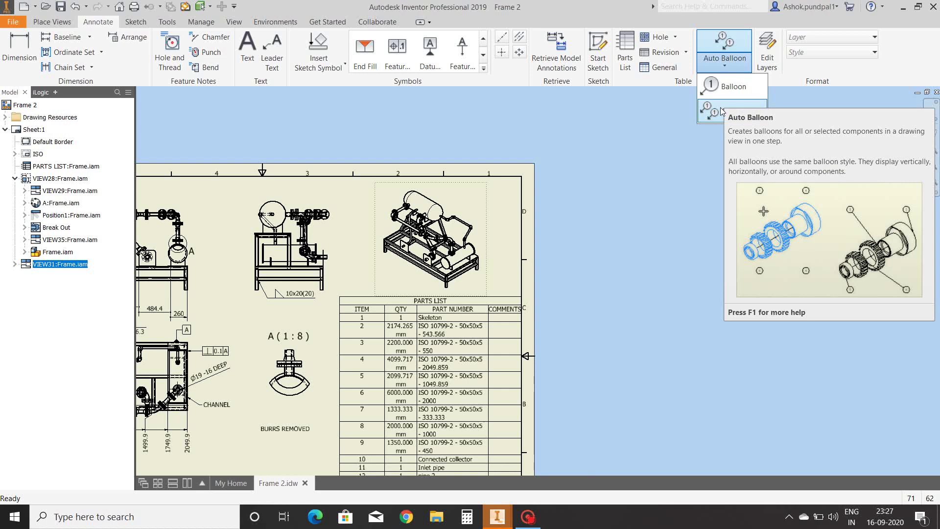
pyautogui.click(733, 86)
pyautogui.scroll(-5, 401, 255)
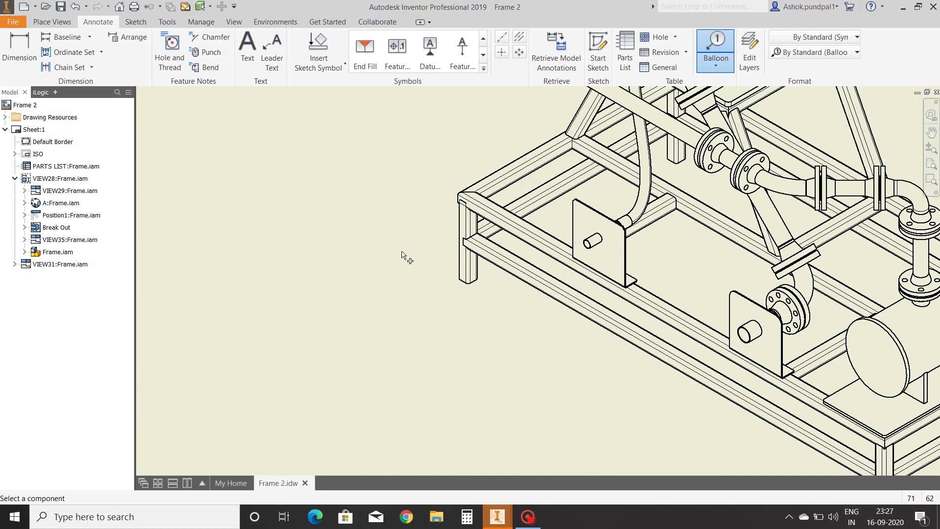
pyautogui.click(464, 234)
pyautogui.scroll(5, 427, 264)
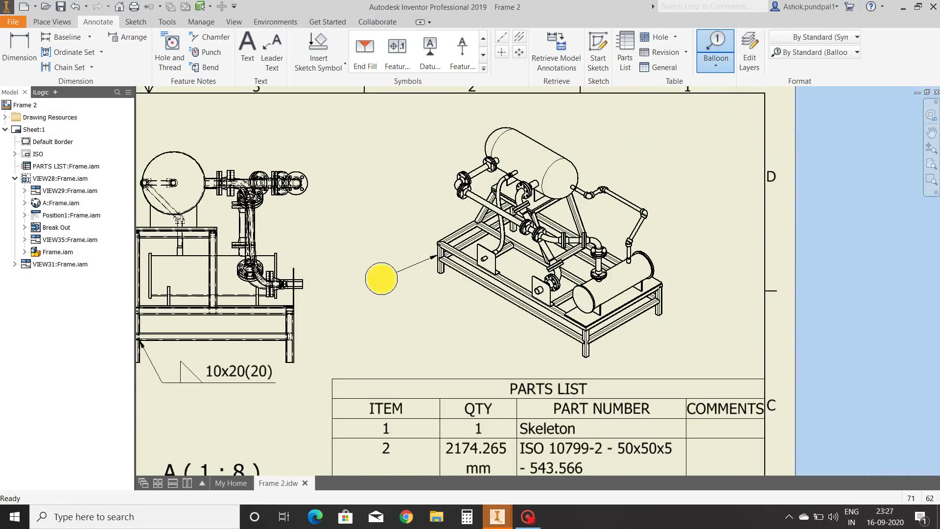
pyautogui.click(381, 279)
pyautogui.rightClick(406, 290)
pyautogui.click(427, 292)
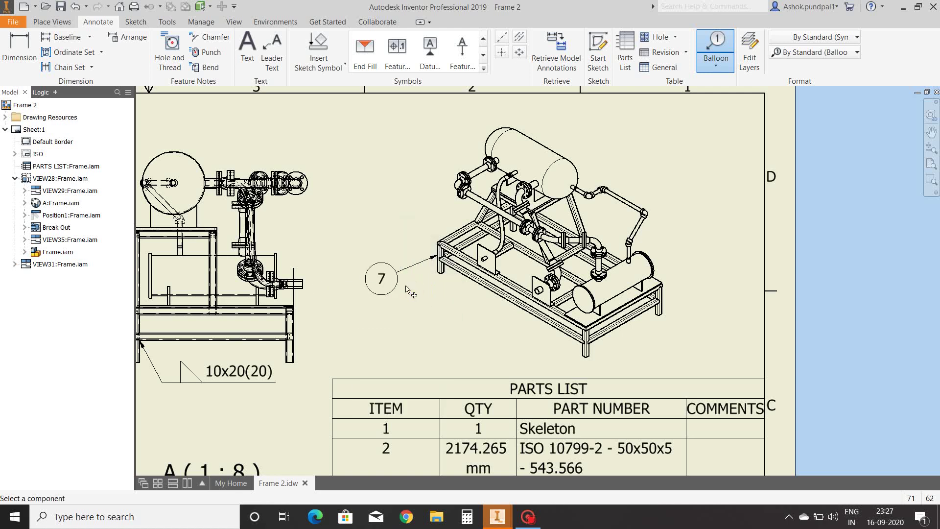
pyautogui.press('Escape')
pyautogui.press('Escape')
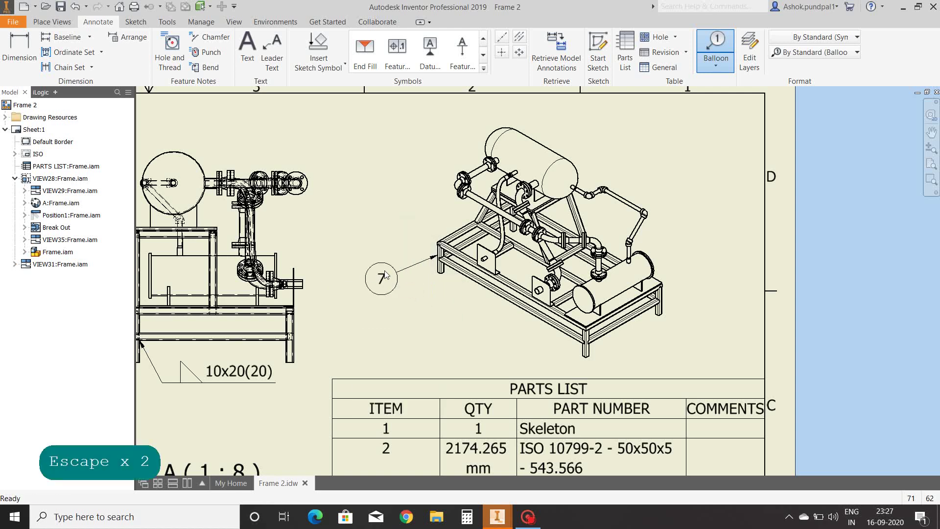
pyautogui.hotkey('ctrl', 'z')
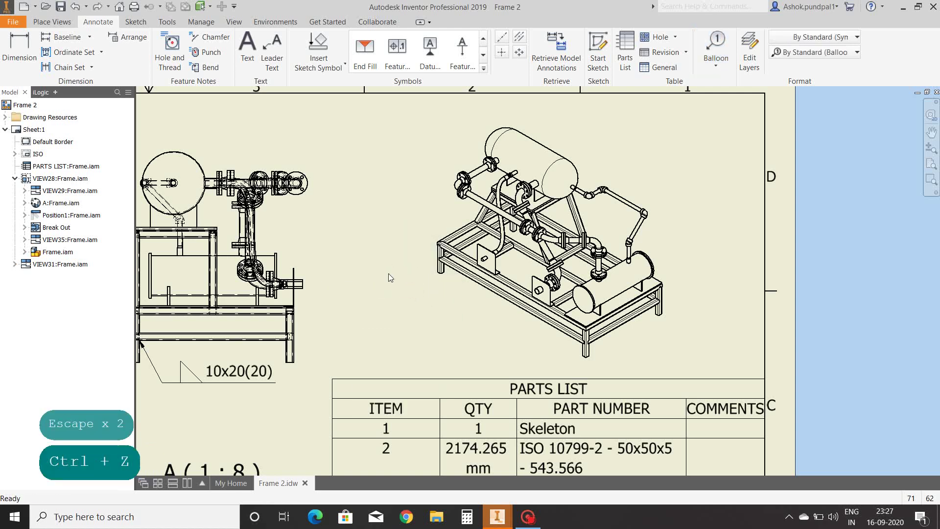
# Start automatic ballooning for the isometric view and select all of its components.
pyautogui.click(714, 66)
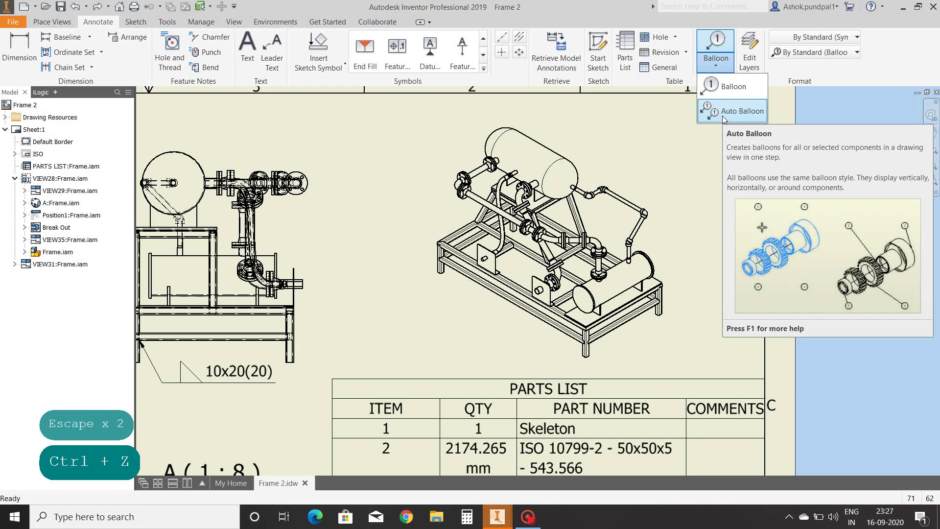
pyautogui.click(724, 113)
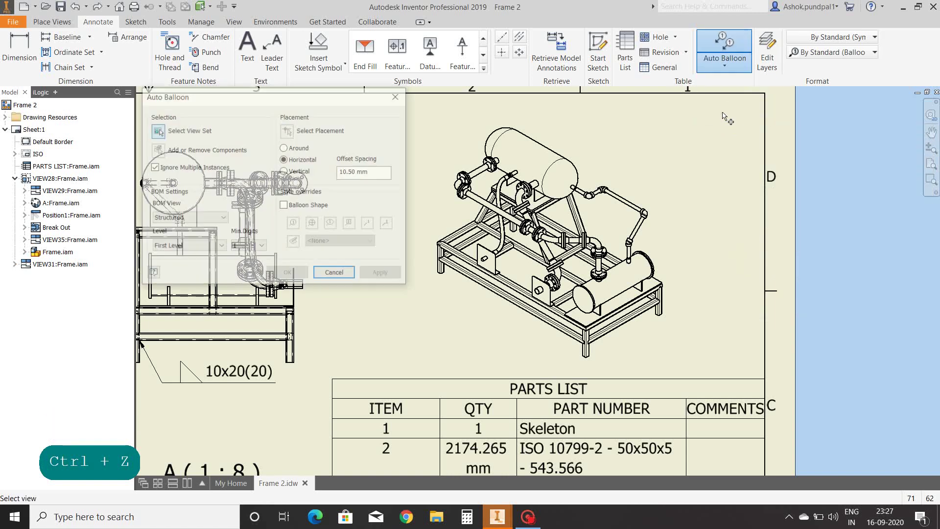
pyautogui.moveTo(644, 152); pyautogui.dragTo(696, 143, button='middle')
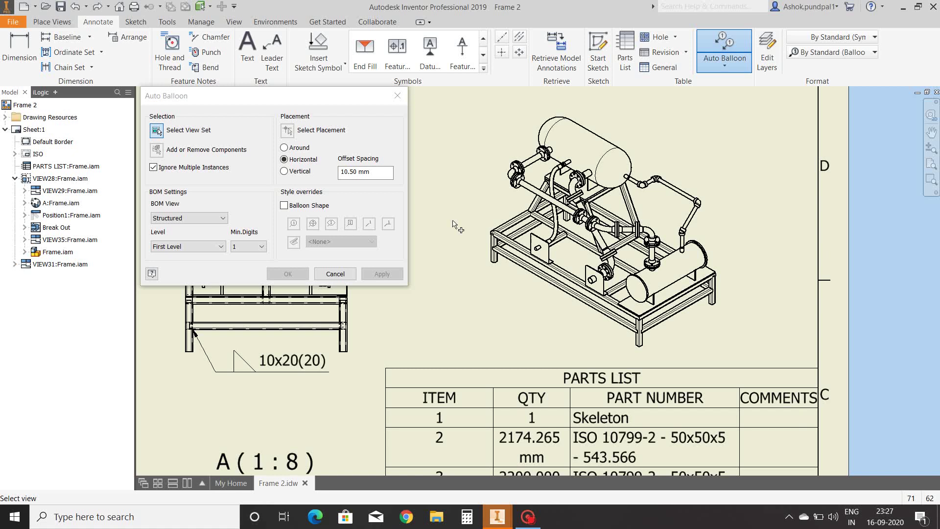
pyautogui.scroll(3, 474, 209)
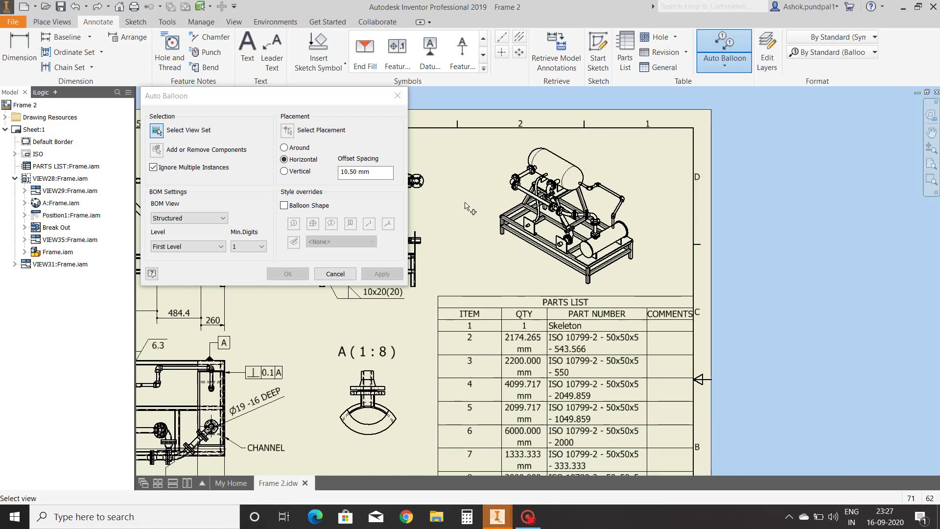
pyautogui.click(500, 175)
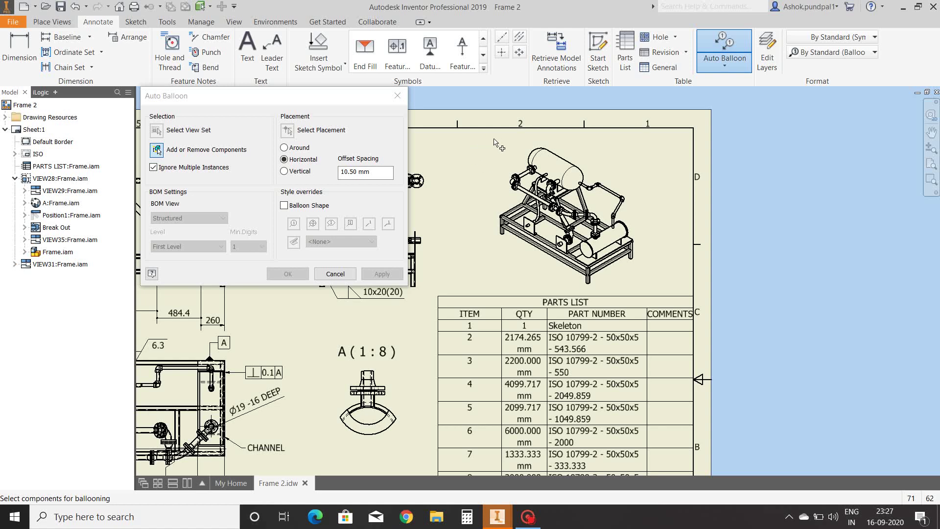
pyautogui.moveTo(493, 142); pyautogui.dragTo(667, 306)
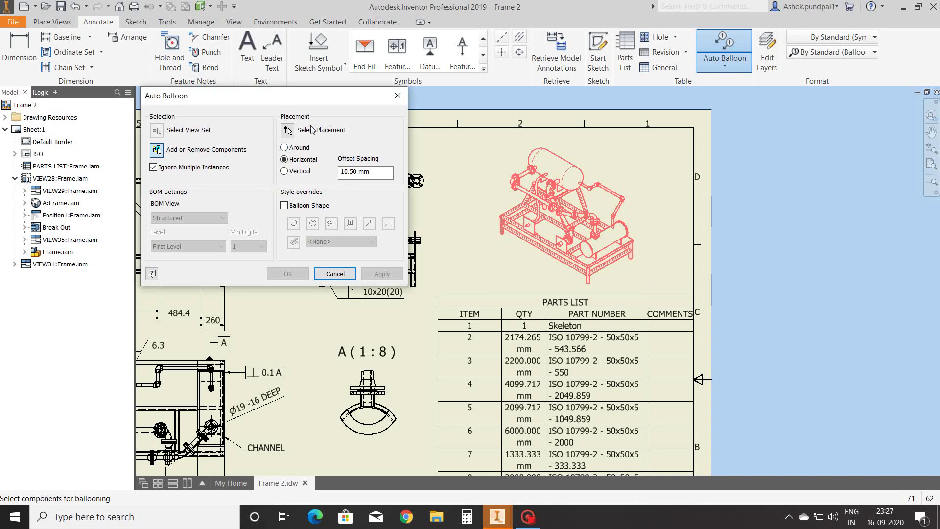
# Create the automatic balloons arranged around the isometric view.
pyautogui.click(305, 151)
pyautogui.click(302, 160)
pyautogui.click(303, 174)
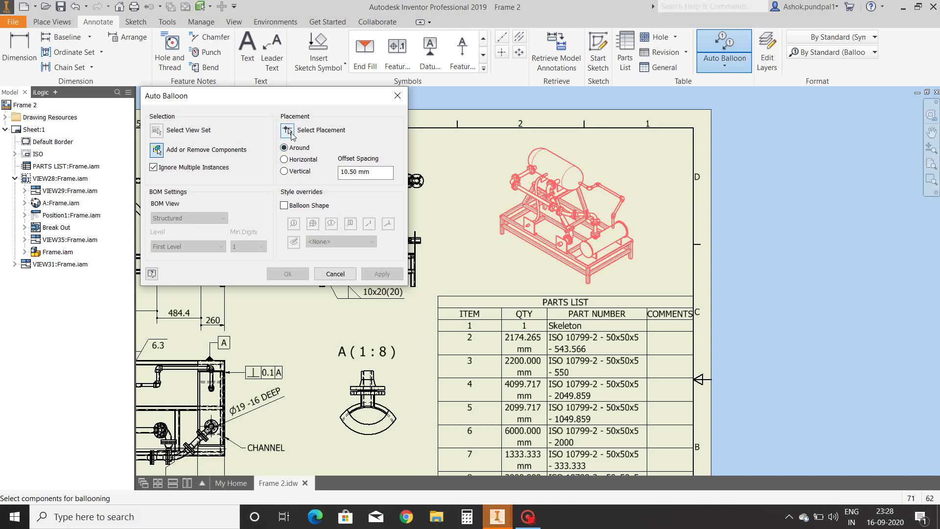
pyautogui.click(288, 131)
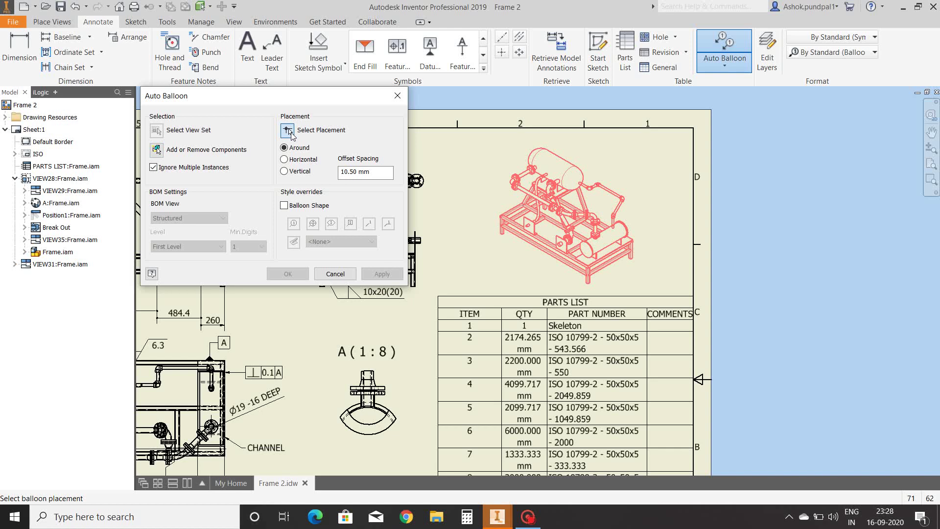
pyautogui.click(493, 215)
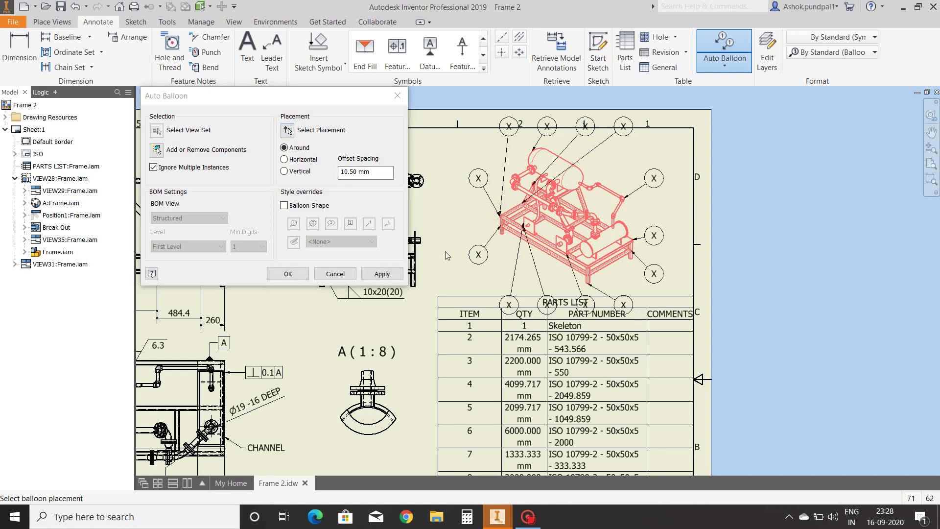
pyautogui.click(288, 274)
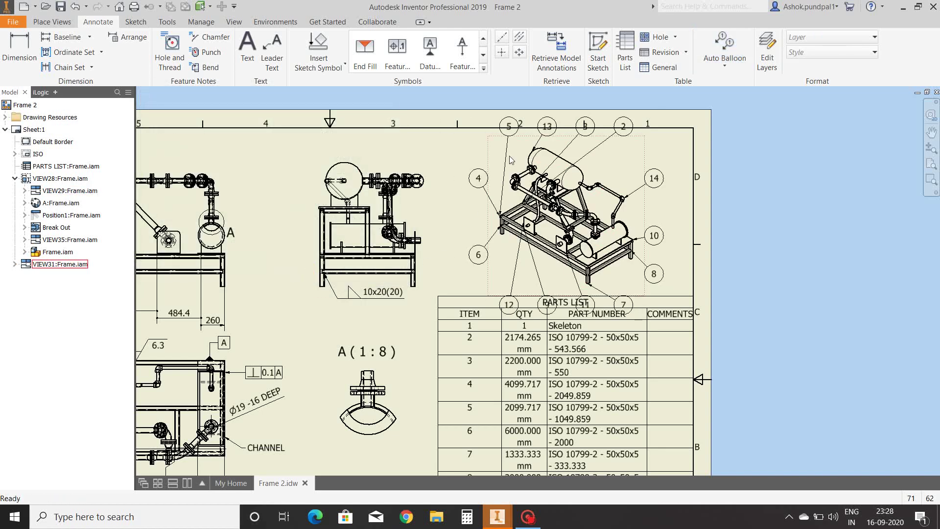
# Reposition balloons 5, 13, 3 and 2 above the isometric view so they sit inside the sheet border.
pyautogui.scroll(3, 509, 153)
pyautogui.moveTo(509, 104); pyautogui.dragTo(479, 151)
pyautogui.moveTo(581, 101); pyautogui.dragTo(544, 129)
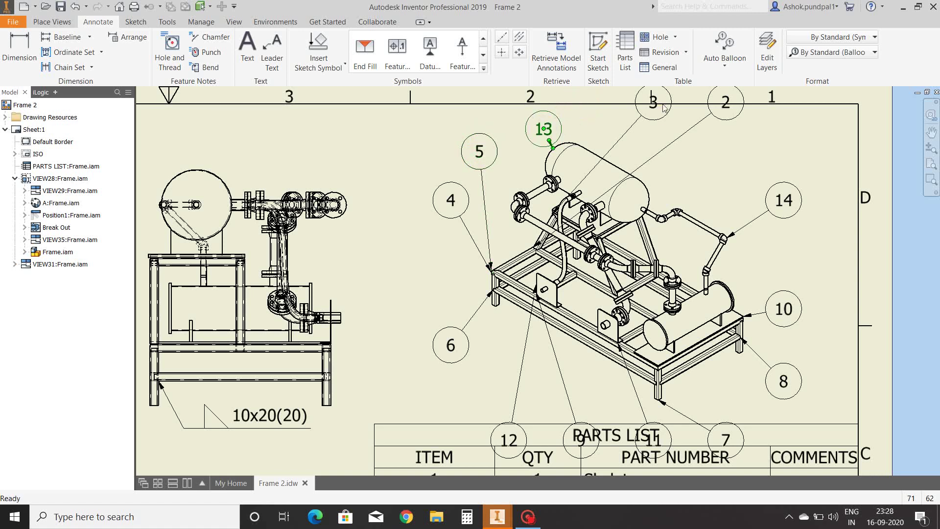
pyautogui.moveTo(653, 103); pyautogui.dragTo(638, 127)
pyautogui.moveTo(727, 104); pyautogui.dragTo(718, 142)
# Move balloons 12, 9, 11 and 7 up off the parts list, just below the isometric view.
pyautogui.moveTo(511, 442); pyautogui.dragTo(498, 333, button='middle')
pyautogui.moveTo(497, 333); pyautogui.dragTo(493, 274)
pyautogui.moveTo(567, 331); pyautogui.dragTo(555, 285)
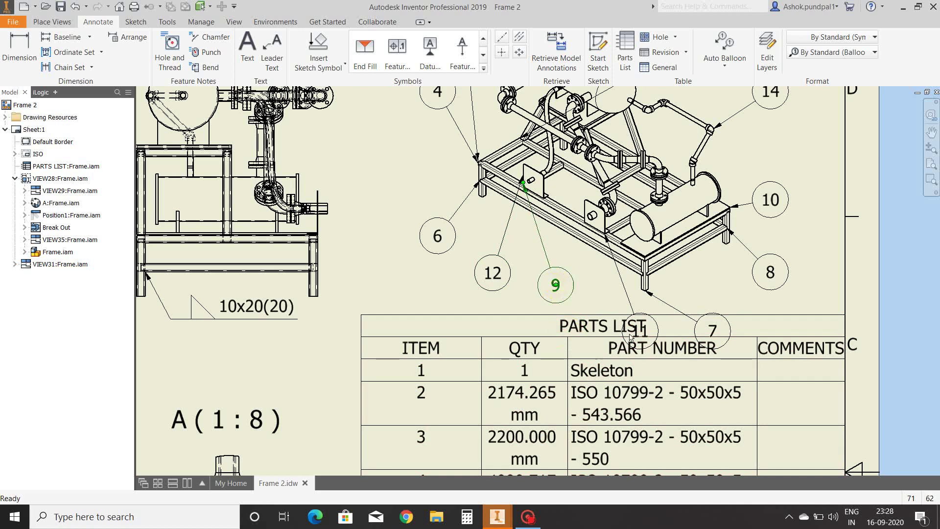
pyautogui.moveTo(643, 333); pyautogui.dragTo(611, 292)
pyautogui.moveTo(712, 330); pyautogui.dragTo(714, 288)
pyautogui.scroll(5, 646, 275)
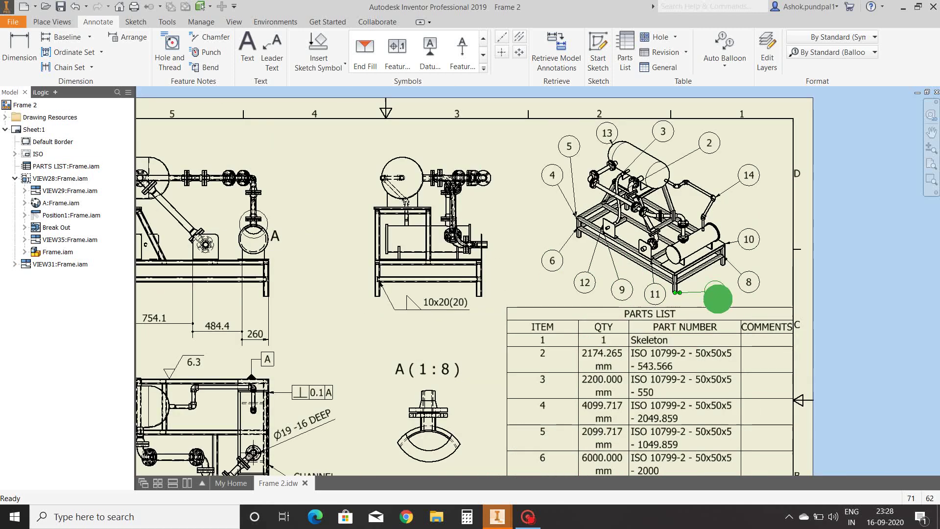
pyautogui.click(674, 241)
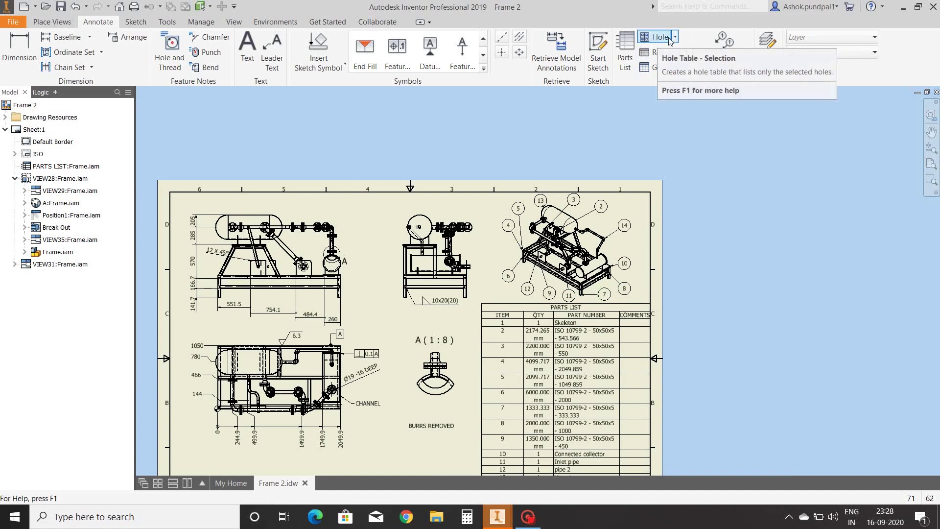
# Start a selection-based hole table for the plan view and select the four bolt holes of the round flange near the frame's right edge.
pyautogui.click(675, 37)
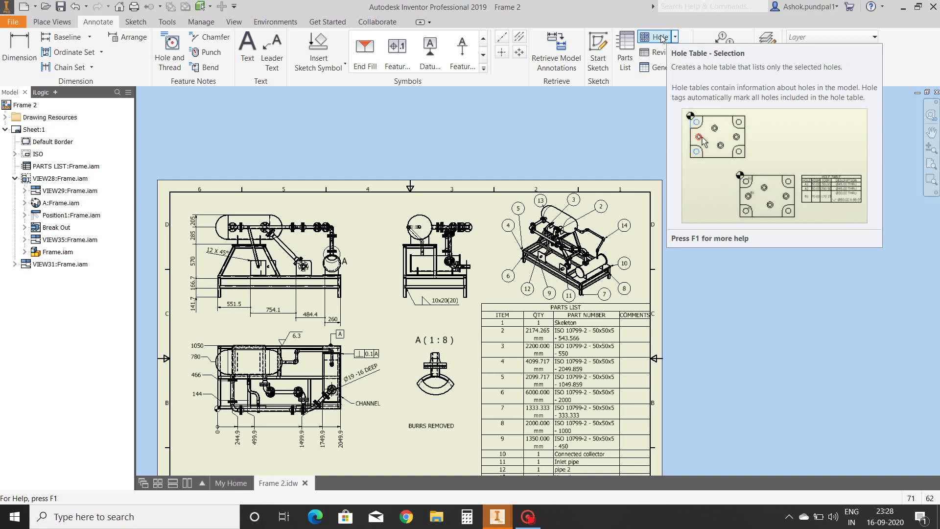
pyautogui.click(659, 37)
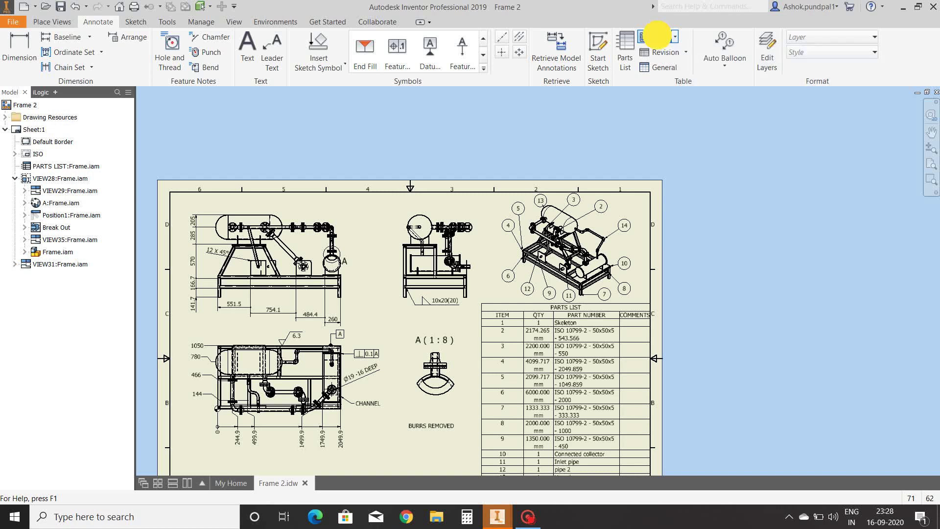
pyautogui.scroll(3, 681, 103)
pyautogui.scroll(-5, 511, 295)
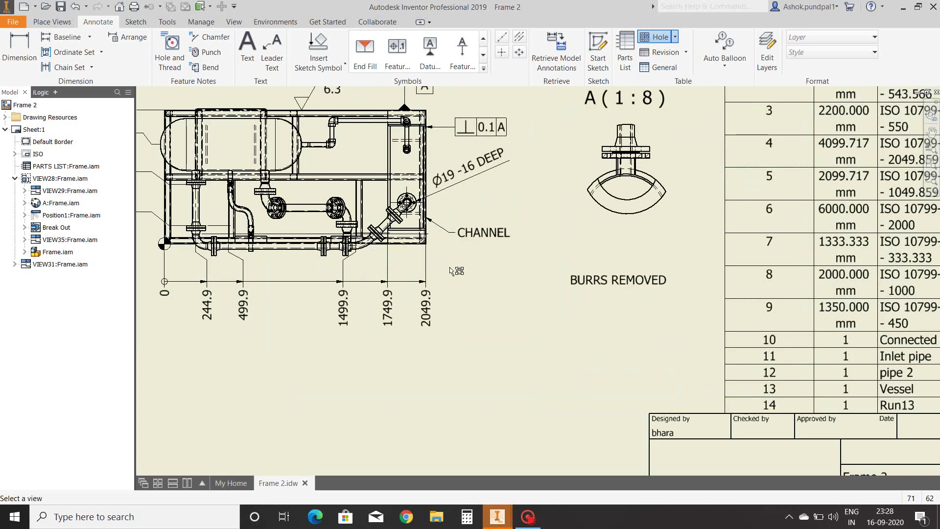
pyautogui.click(497, 289)
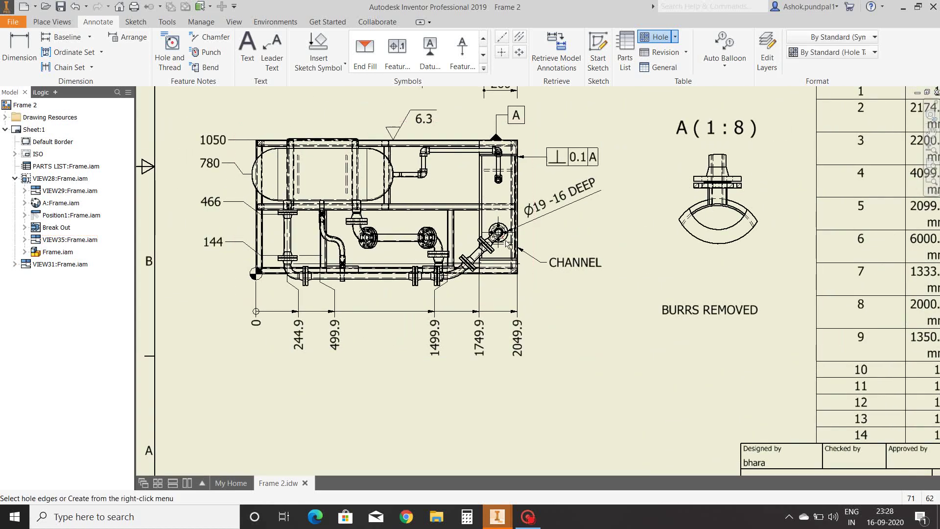
pyautogui.scroll(-6, 497, 229)
pyautogui.scroll(-3, 468, 249)
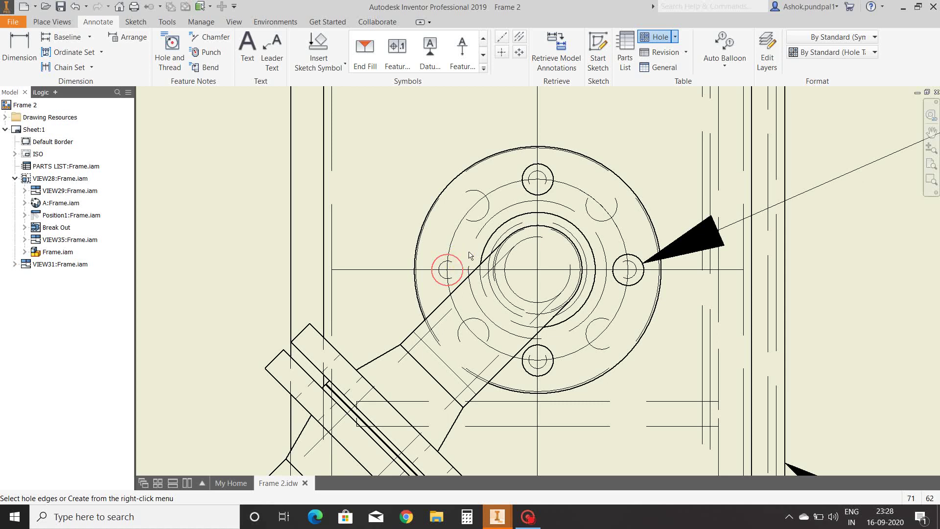
pyautogui.click(527, 190)
pyautogui.click(624, 258)
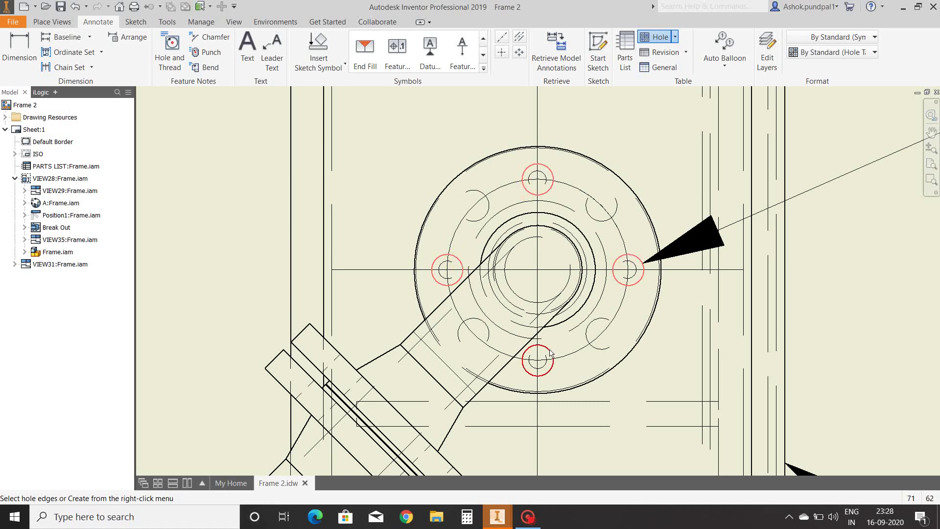
pyautogui.click(538, 360)
# Create the hole table from the selected holes and place it below the plan view's ordinate dimensions.
pyautogui.scroll(6, 591, 300)
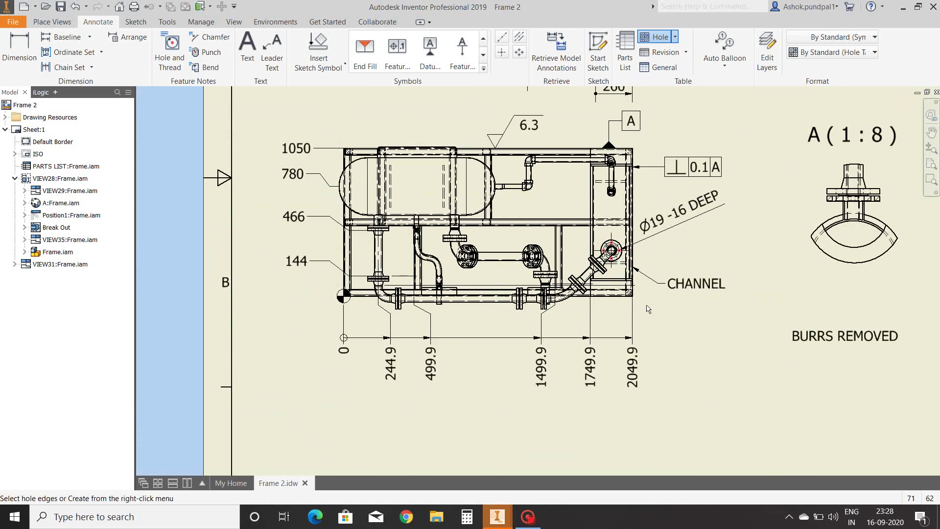
pyautogui.rightClick(671, 335)
pyautogui.click(710, 336)
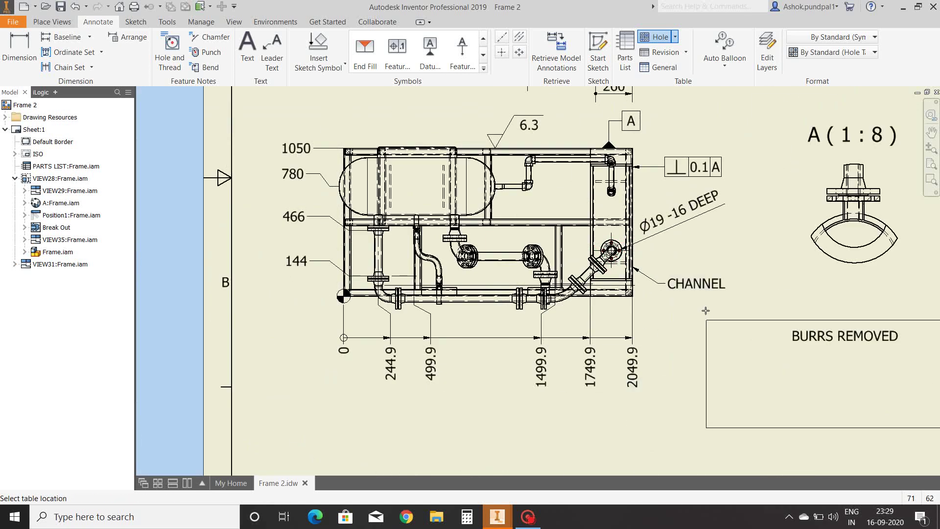
pyautogui.scroll(3, 705, 294)
pyautogui.scroll(-2, 552, 351)
pyautogui.moveTo(552, 351); pyautogui.dragTo(567, 329, button='middle')
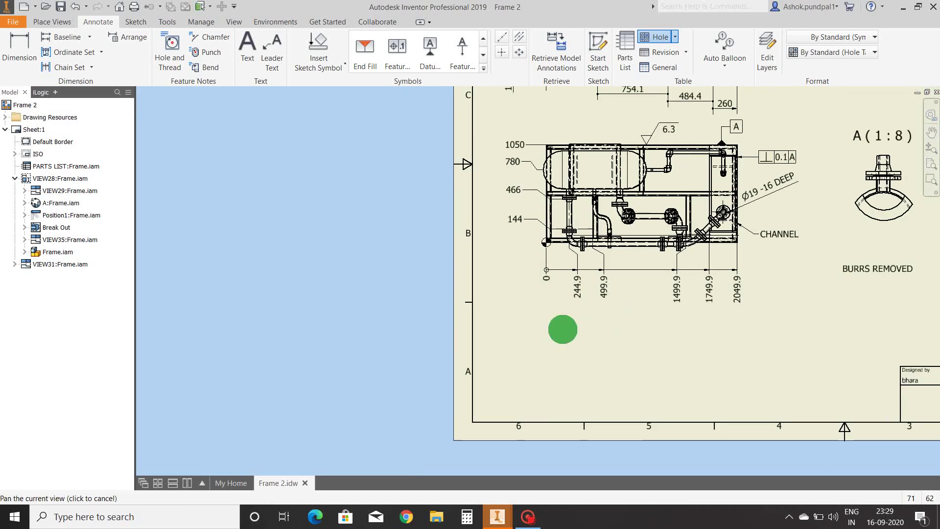
pyautogui.click(516, 323)
# Shift the hole table sideways so it is roughly centered beneath the plan view, and check its hole tags on the flange.
pyautogui.scroll(2, 514, 338)
pyautogui.moveTo(573, 340); pyautogui.dragTo(557, 336, button='middle')
pyautogui.scroll(-3, 558, 336)
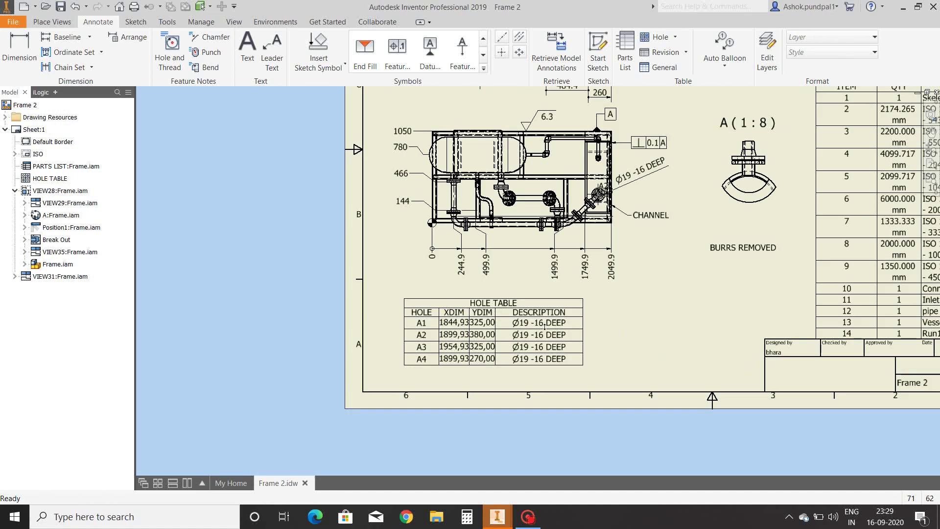
pyautogui.click(571, 330)
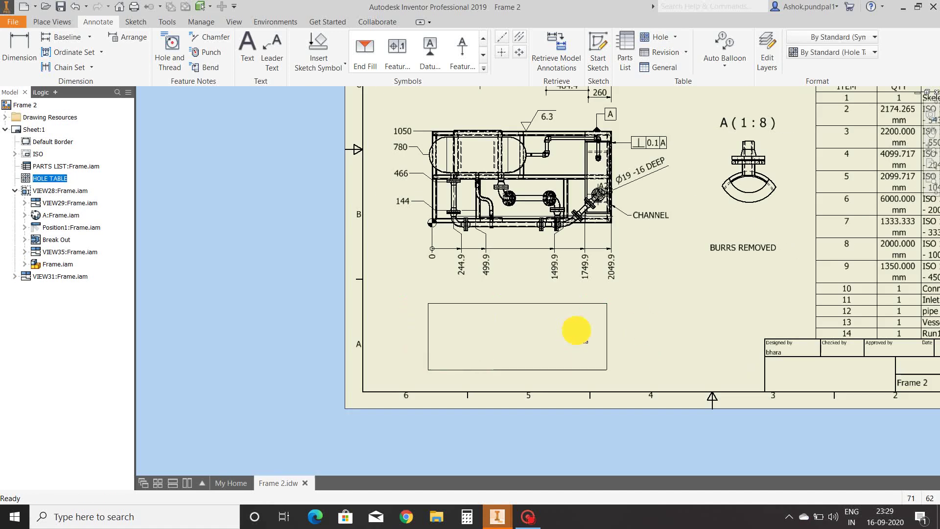
pyautogui.click(629, 320)
pyautogui.scroll(2, 490, 325)
pyautogui.moveTo(498, 331)
pyautogui.mouseDown(button='middle')
pyautogui.moveTo(484, 352)
pyautogui.moveTo(469, 353)
pyautogui.mouseUp(button='middle')
pyautogui.scroll(-1, 469, 353)
pyautogui.click(467, 353)
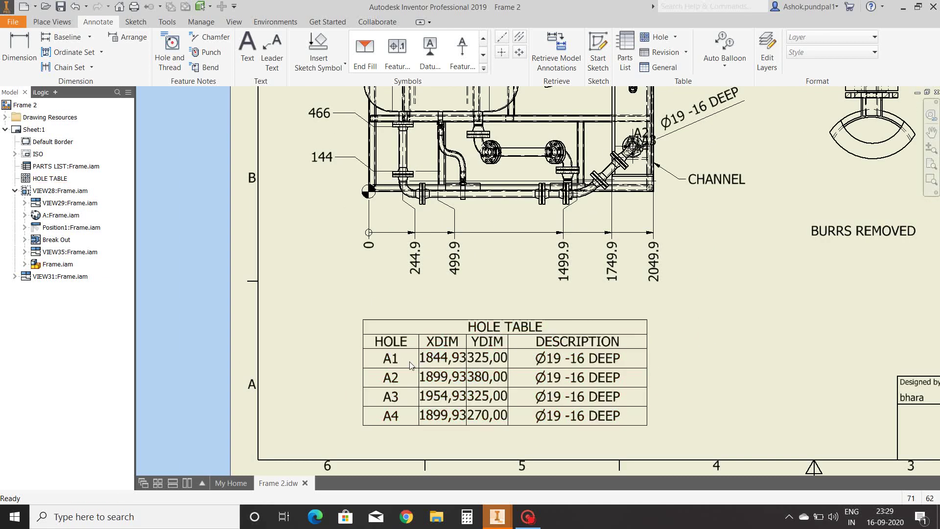
pyautogui.scroll(3, 639, 124)
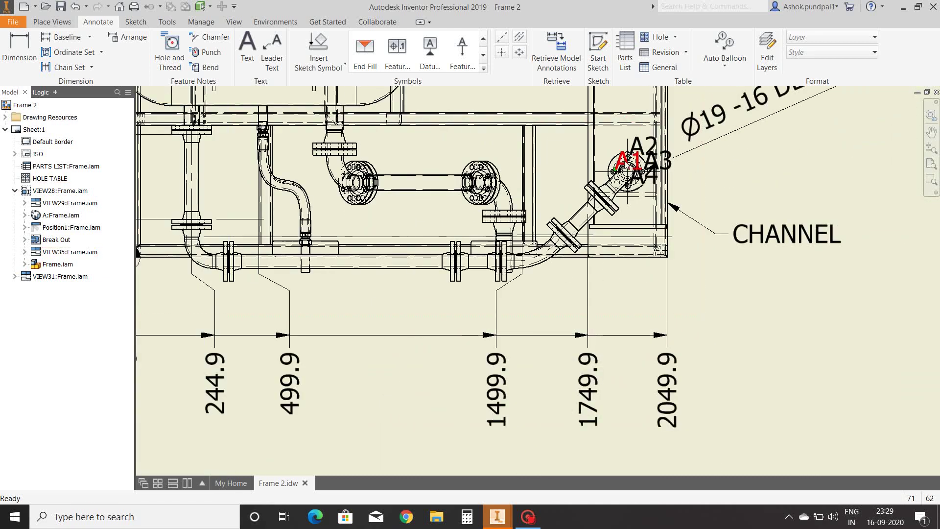
pyautogui.scroll(-3, 626, 161)
pyautogui.moveTo(679, 291)
pyautogui.mouseDown(button='middle')
pyautogui.moveTo(699, 180)
pyautogui.moveTo(699, 191)
pyautogui.mouseUp(button='middle')
pyautogui.scroll(-3, 468, 199)
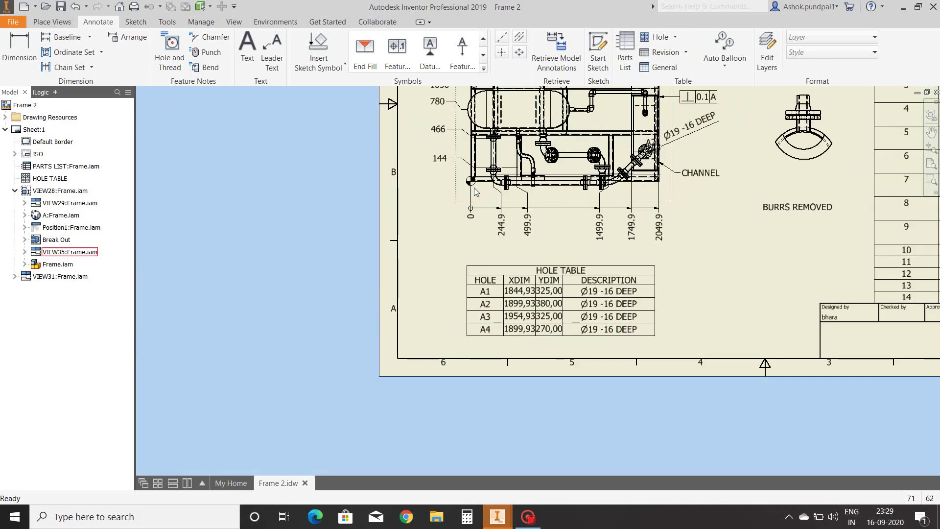
pyautogui.moveTo(583, 300); pyautogui.dragTo(514, 311, button='middle')
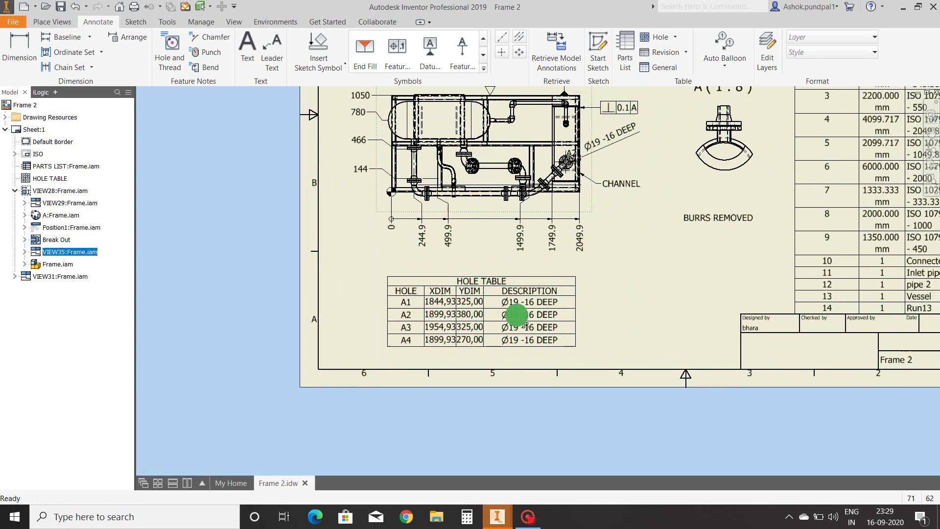
pyautogui.click(666, 285)
pyautogui.moveTo(660, 258)
pyautogui.mouseDown(button='middle')
pyautogui.moveTo(561, 294)
pyautogui.moveTo(587, 212)
pyautogui.mouseUp(button='middle')
pyautogui.scroll(-2, 531, 315)
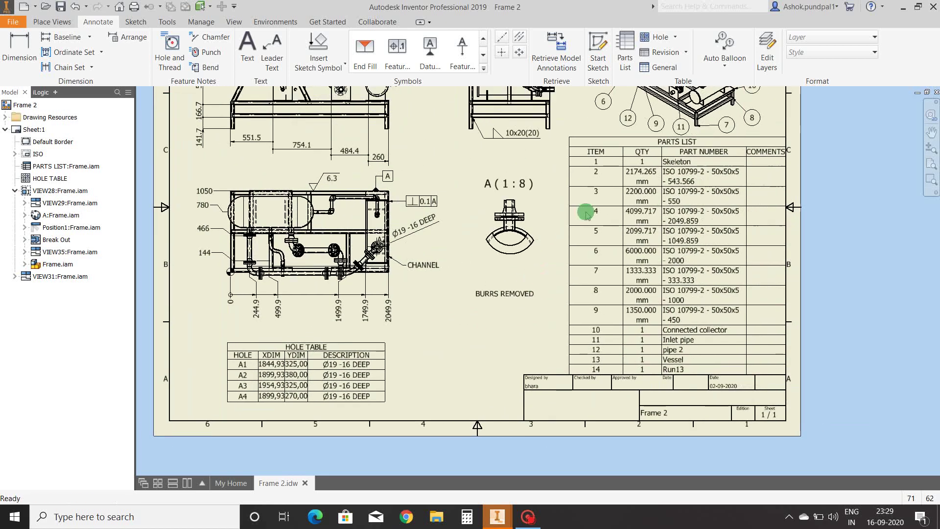
# Create a revision table for the entire drawing with numeric auto-indexing from 1, and place it just below the hole table.
pyautogui.click(671, 54)
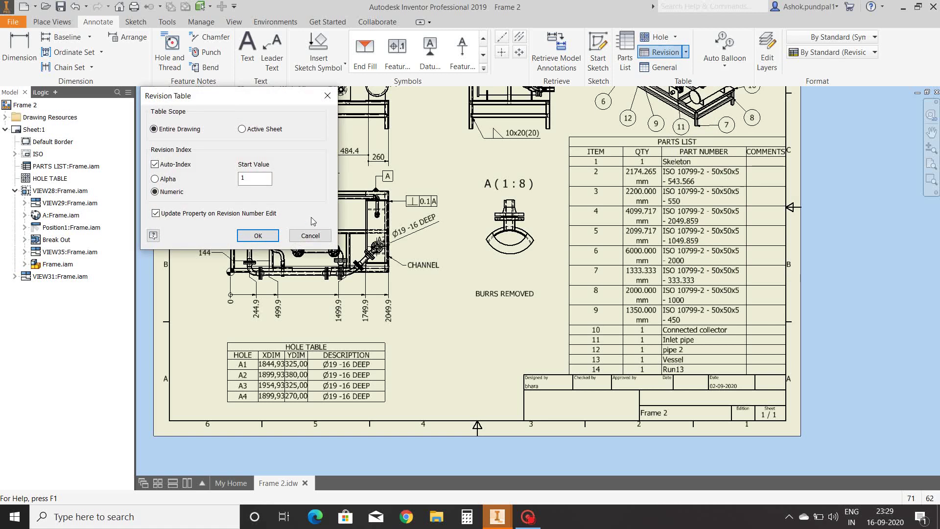
pyautogui.click(258, 236)
pyautogui.moveTo(401, 303)
pyautogui.mouseDown(button='middle')
pyautogui.moveTo(520, 242)
pyautogui.moveTo(437, 214)
pyautogui.mouseUp(button='middle')
pyautogui.scroll(3, 489, 265)
pyautogui.scroll(-2, 470, 289)
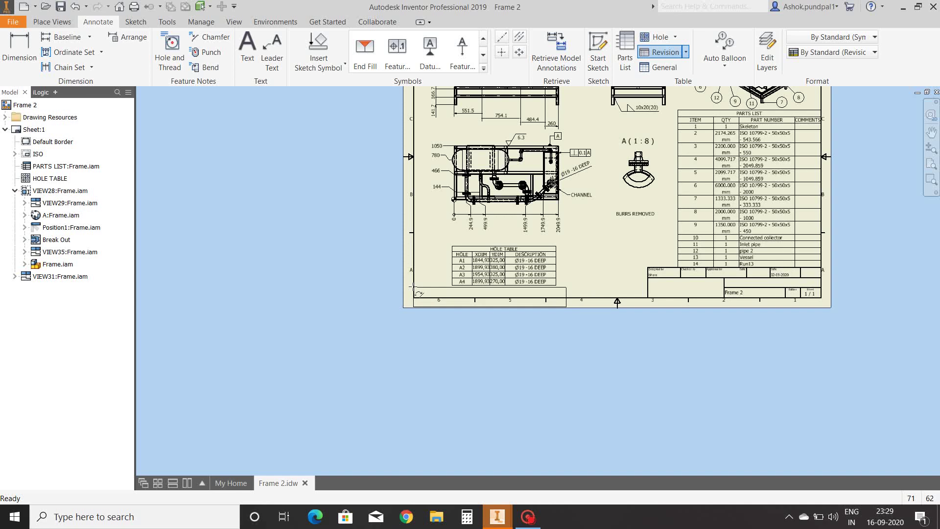
pyautogui.click(417, 286)
pyautogui.scroll(-5, 591, 256)
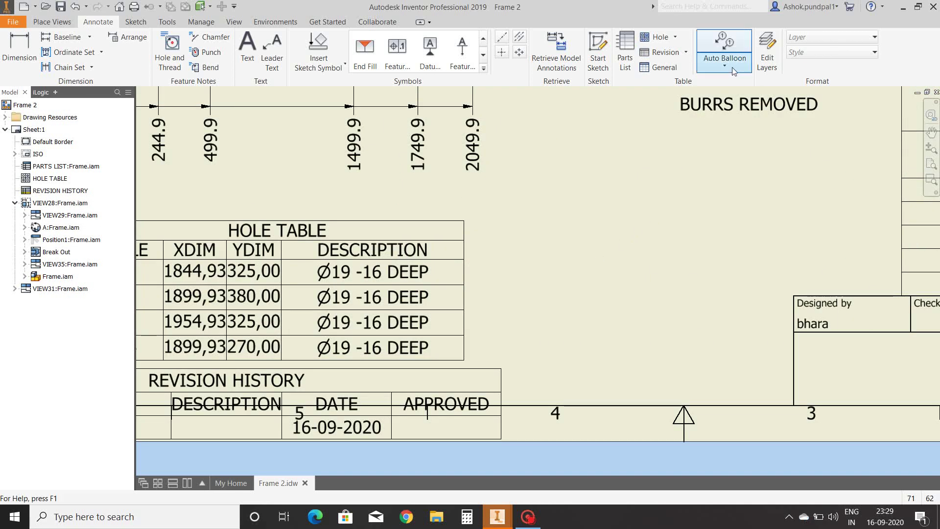
# Place a triangular revision tag without a leader beside the round vessel in the side view and end the tag command.
pyautogui.click(686, 52)
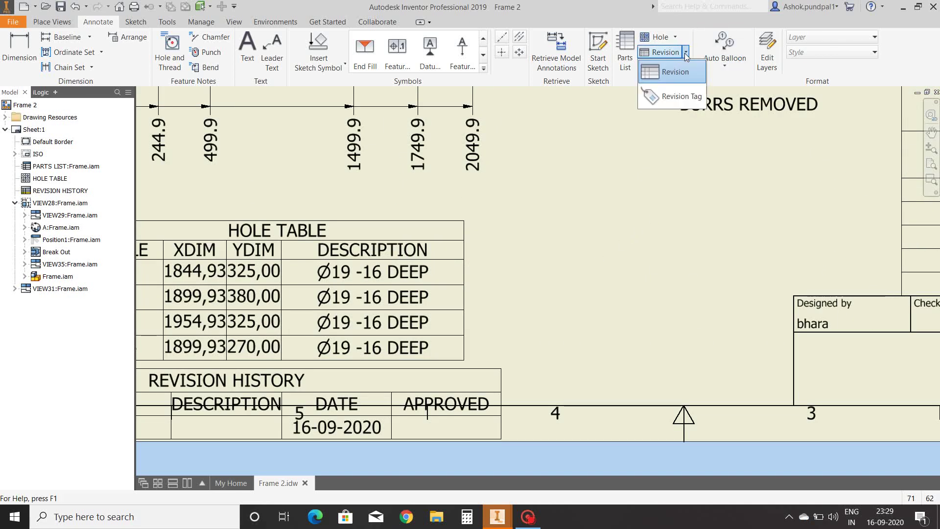
pyautogui.click(676, 97)
pyautogui.scroll(5, 656, 161)
pyautogui.moveTo(659, 160); pyautogui.dragTo(548, 342, button='middle')
pyautogui.scroll(6, 517, 125)
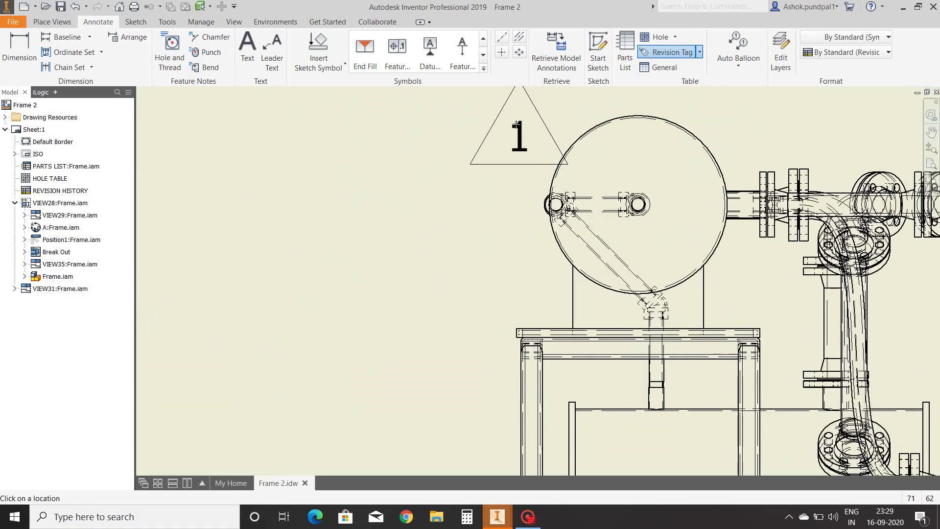
pyautogui.click(498, 126)
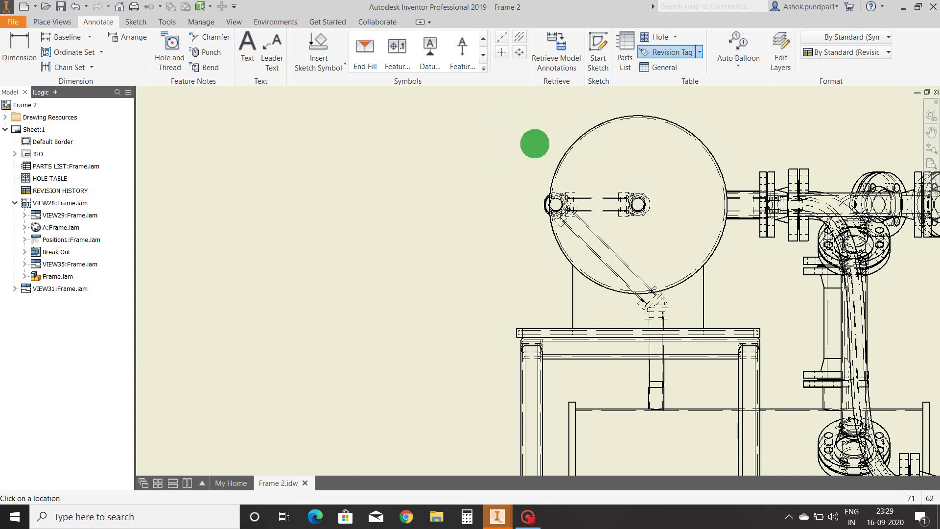
pyautogui.moveTo(536, 143); pyautogui.dragTo(566, 203, button='middle')
pyautogui.rightClick(565, 198)
pyautogui.click(603, 198)
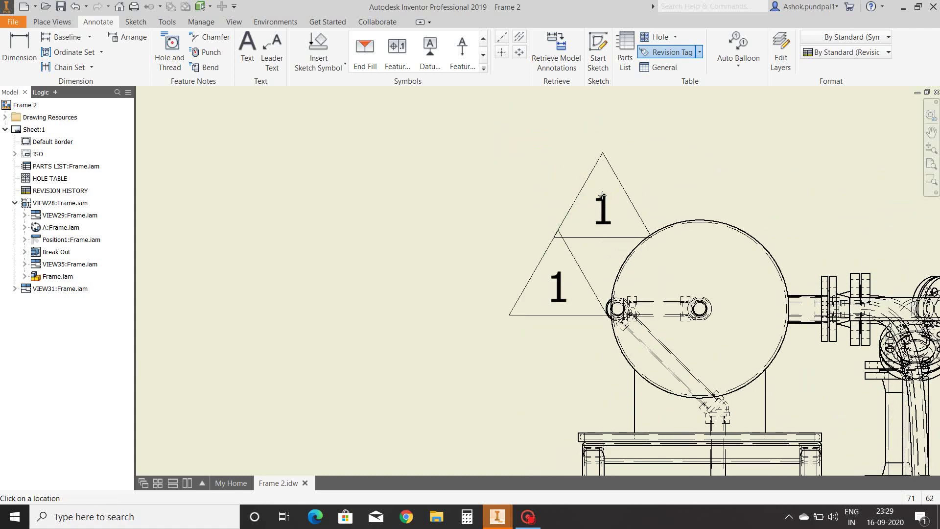
pyautogui.scroll(-5, 568, 154)
pyautogui.rightClick(561, 164)
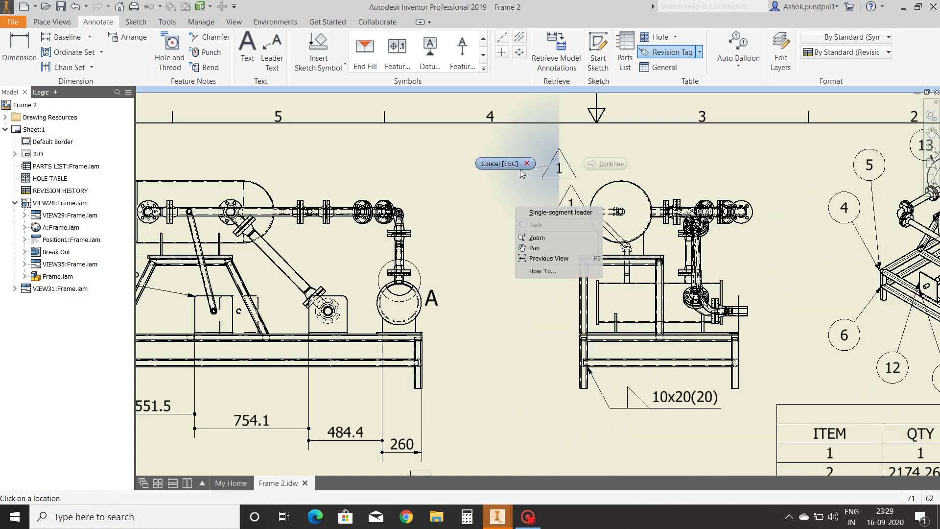
pyautogui.click(505, 164)
# Set the revision value of the tag beside the side view's vessel to 2.
pyautogui.scroll(3, 538, 112)
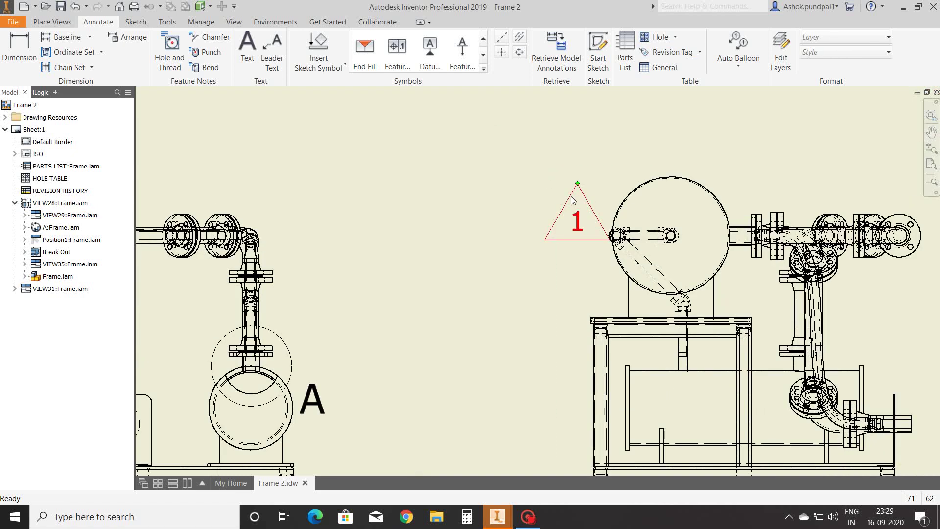
pyautogui.doubleClick(573, 200)
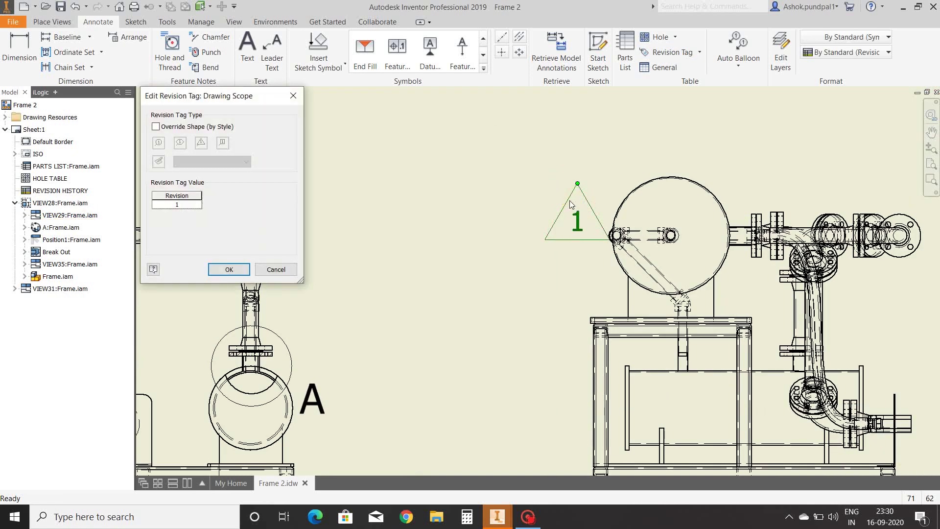
pyautogui.doubleClick(177, 205)
pyautogui.write('2')
pyautogui.click(219, 269)
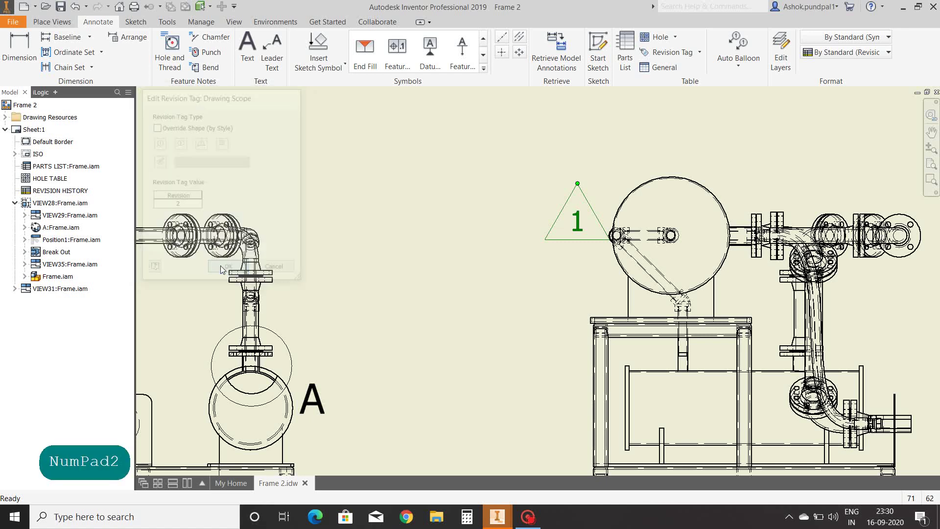
pyautogui.click(503, 153)
pyautogui.scroll(3, 504, 151)
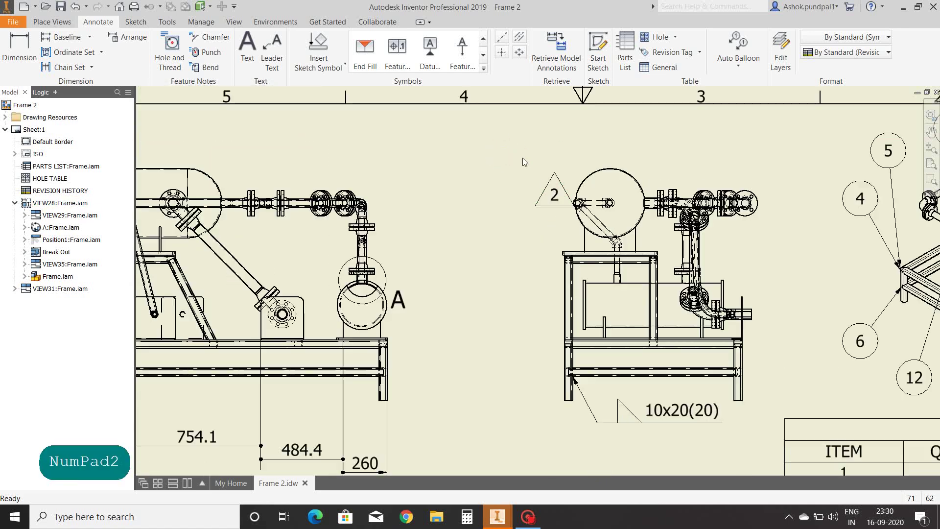
pyautogui.moveTo(520, 160)
pyautogui.mouseDown(button='middle')
pyautogui.moveTo(496, 140)
pyautogui.moveTo(512, 130)
pyautogui.mouseUp(button='middle')
pyautogui.scroll(5, 524, 128)
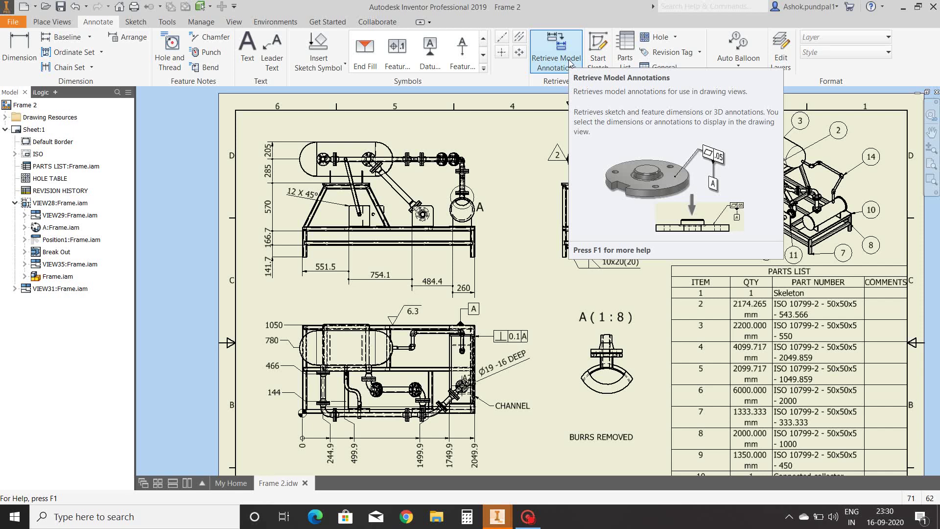
pyautogui.click(571, 63)
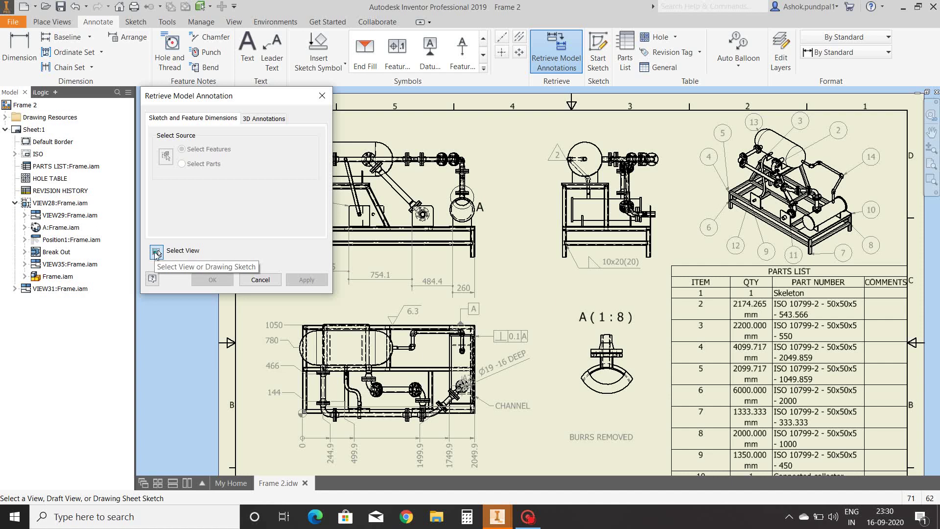
pyautogui.click(370, 252)
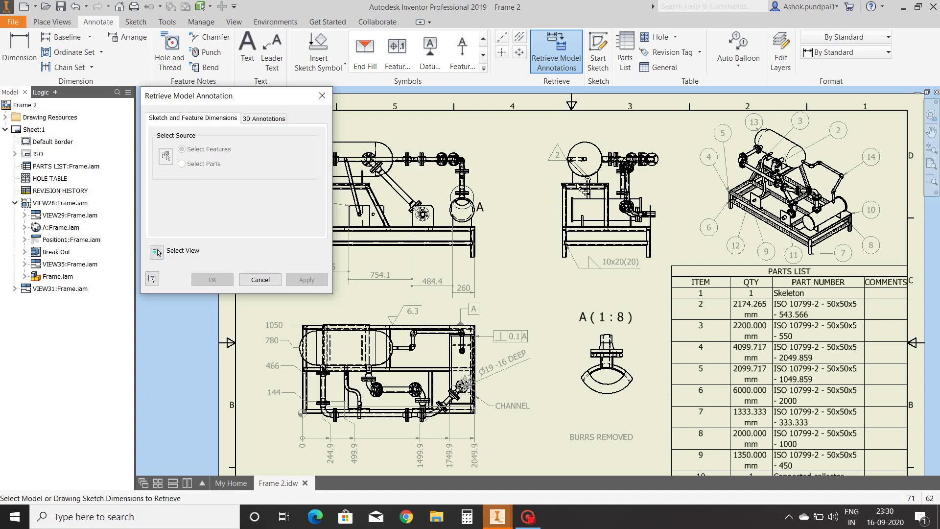
pyautogui.click(157, 252)
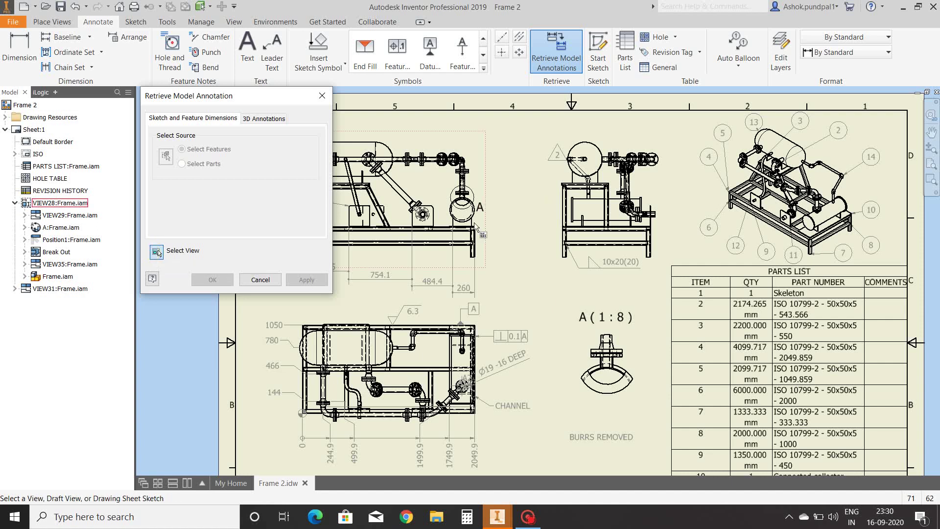
pyautogui.click(566, 174)
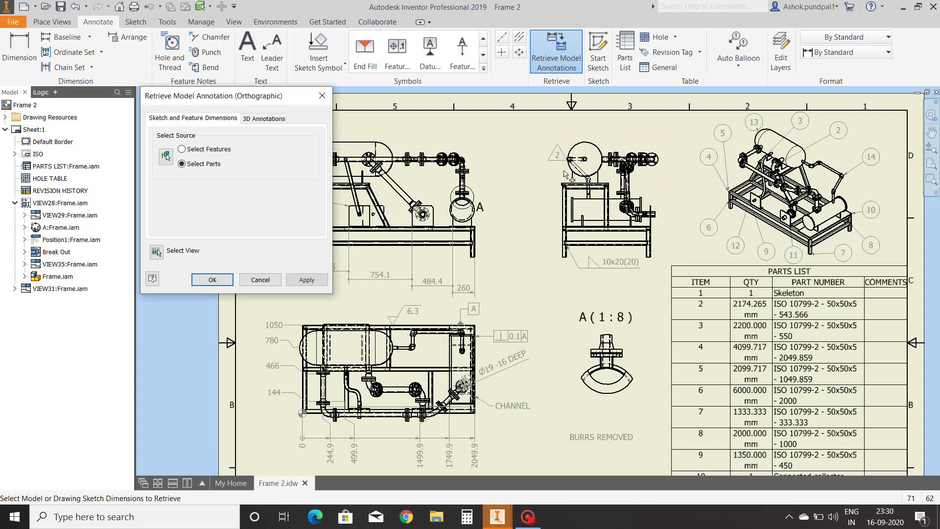
pyautogui.click(165, 155)
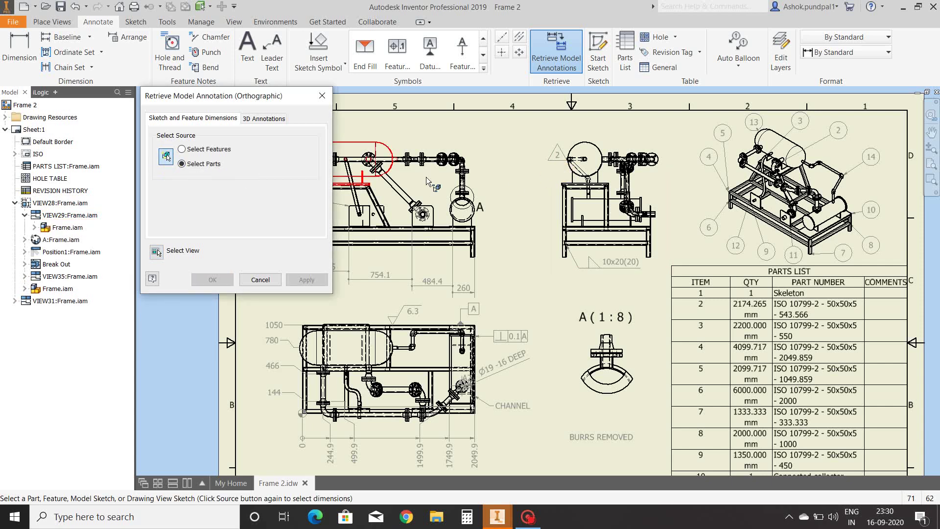
pyautogui.moveTo(542, 127); pyautogui.dragTo(672, 270)
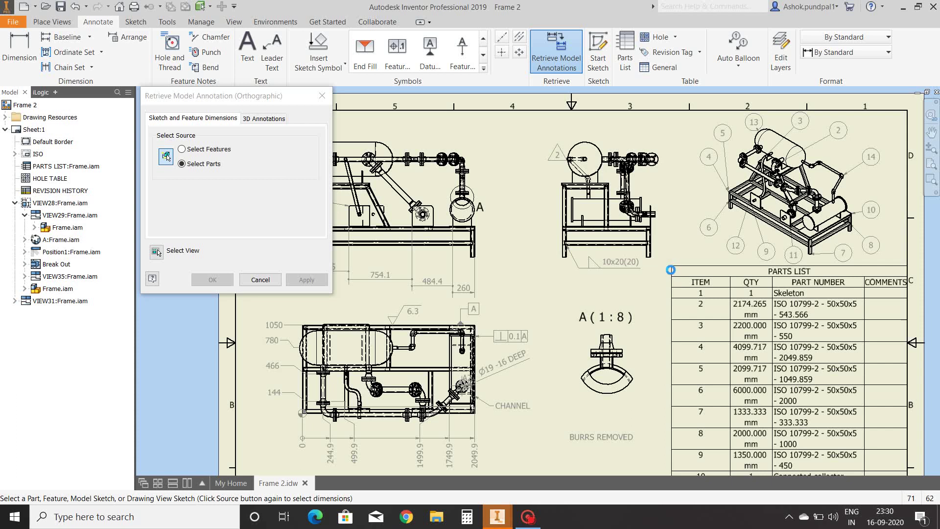
pyautogui.scroll(3, 663, 195)
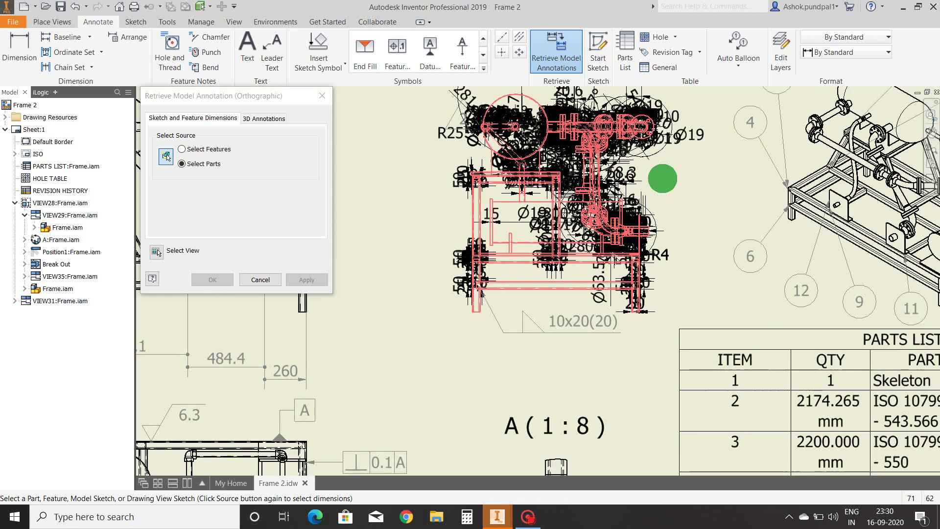
pyautogui.moveTo(663, 179); pyautogui.dragTo(632, 252, button='middle')
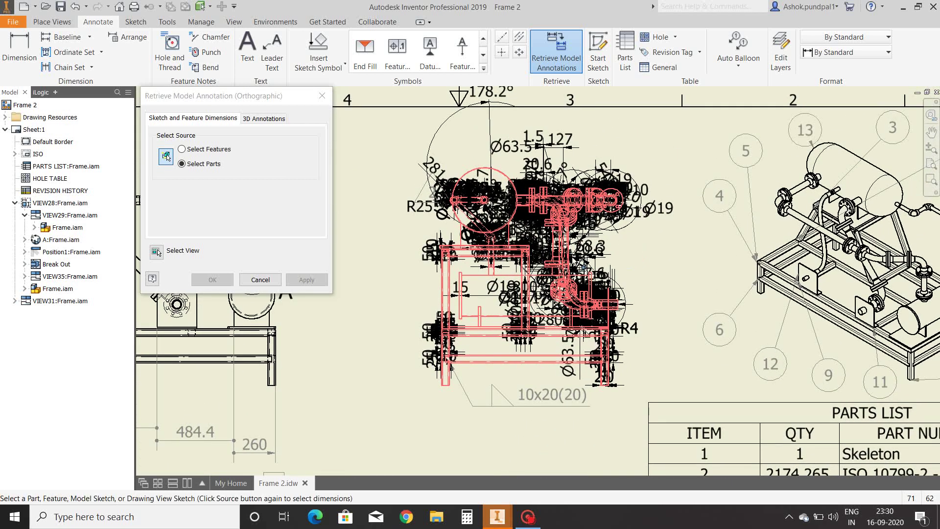
pyautogui.click(260, 279)
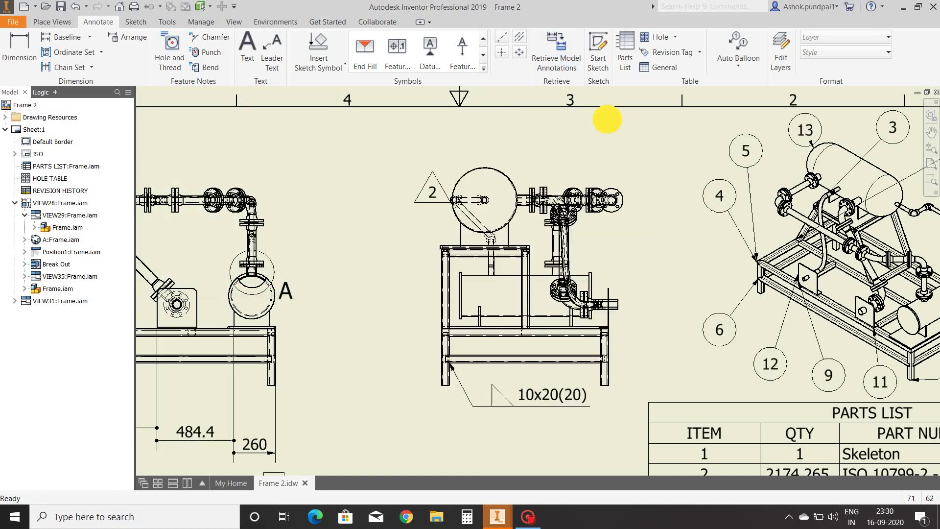
# Start retrieving model annotations for the side view, with individual features as the source of the sketch and feature dimensions.
pyautogui.click(570, 65)
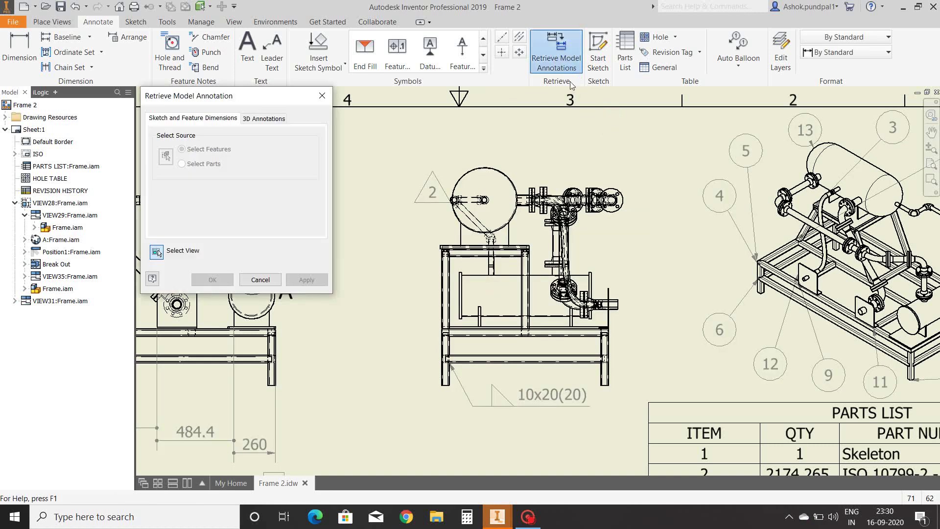
pyautogui.moveTo(598, 140); pyautogui.dragTo(631, 131, button='middle')
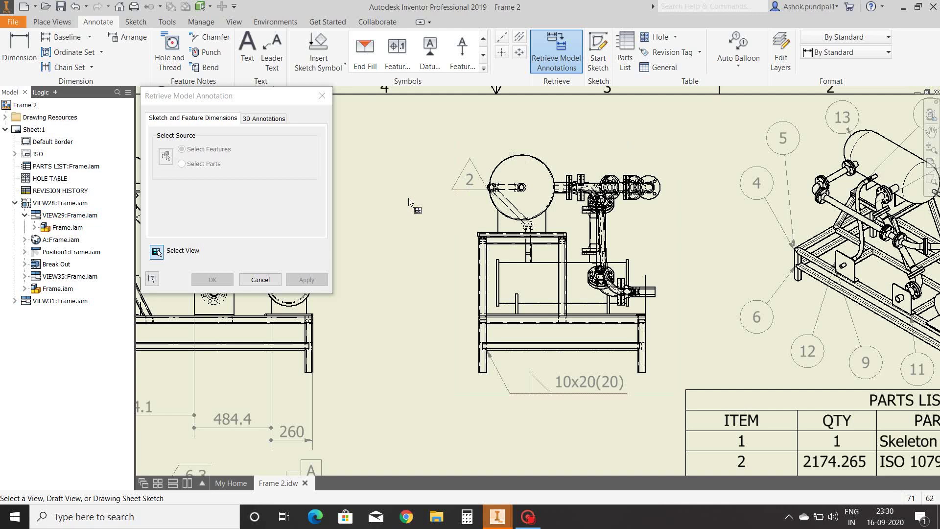
pyautogui.click(156, 252)
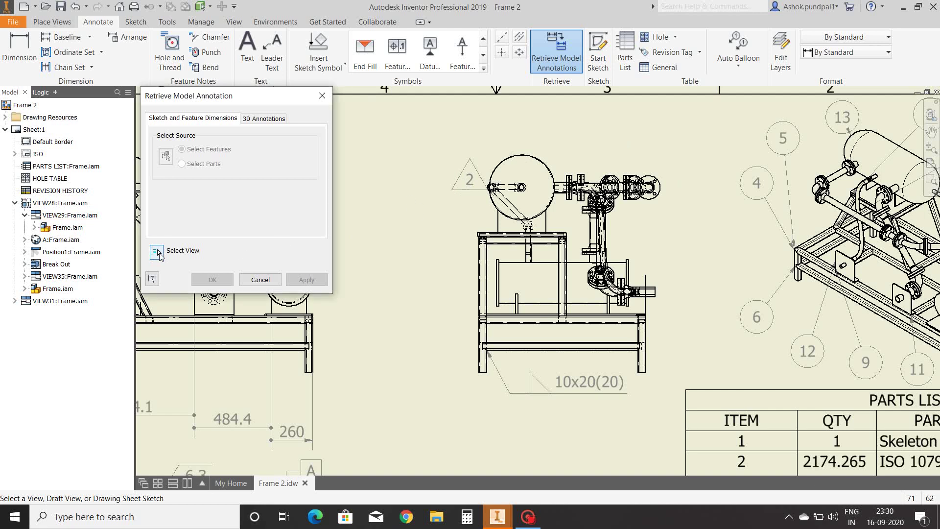
pyautogui.click(553, 216)
pyautogui.click(157, 252)
pyautogui.click(483, 210)
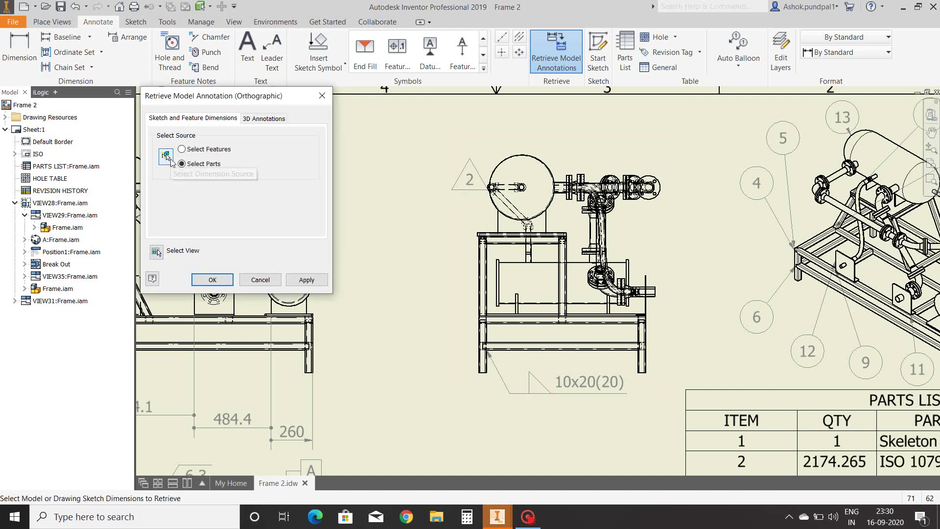
pyautogui.click(166, 156)
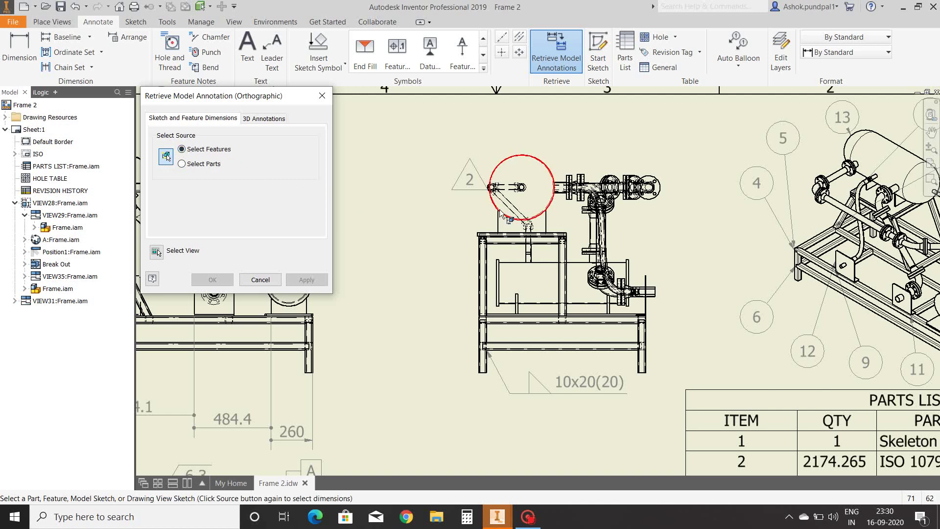
# Choose the vessel support, left post, lower crossbeam and right-hand plate of the side view as dimension sources and finish the source selection.
pyautogui.scroll(5, 481, 272)
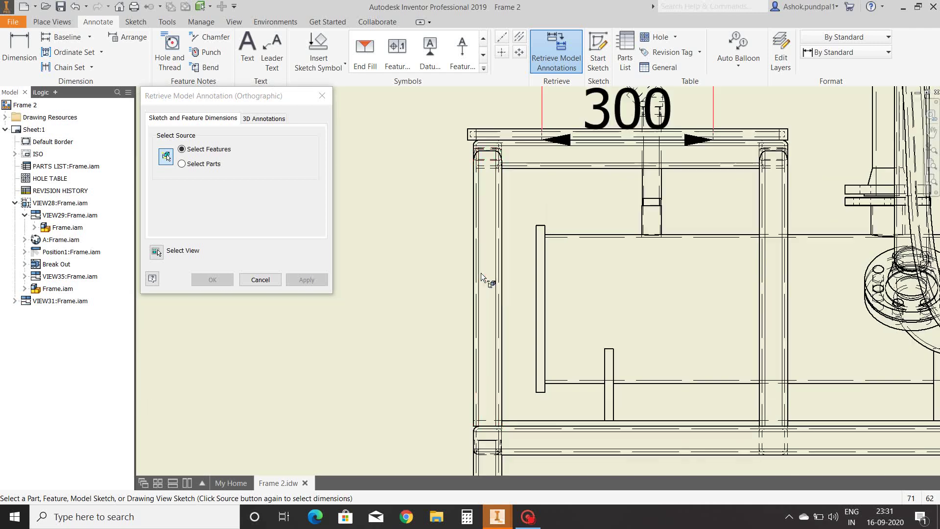
pyautogui.scroll(-5, 477, 265)
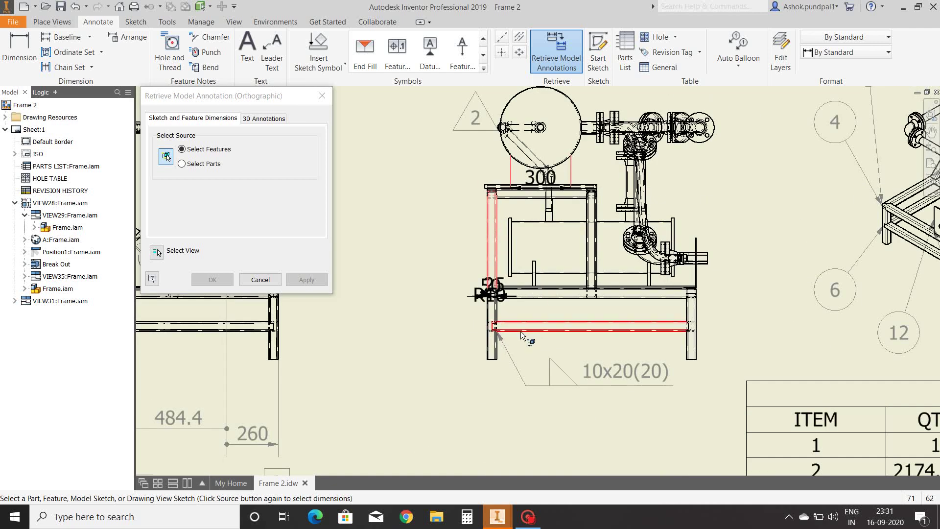
pyautogui.scroll(3, 684, 304)
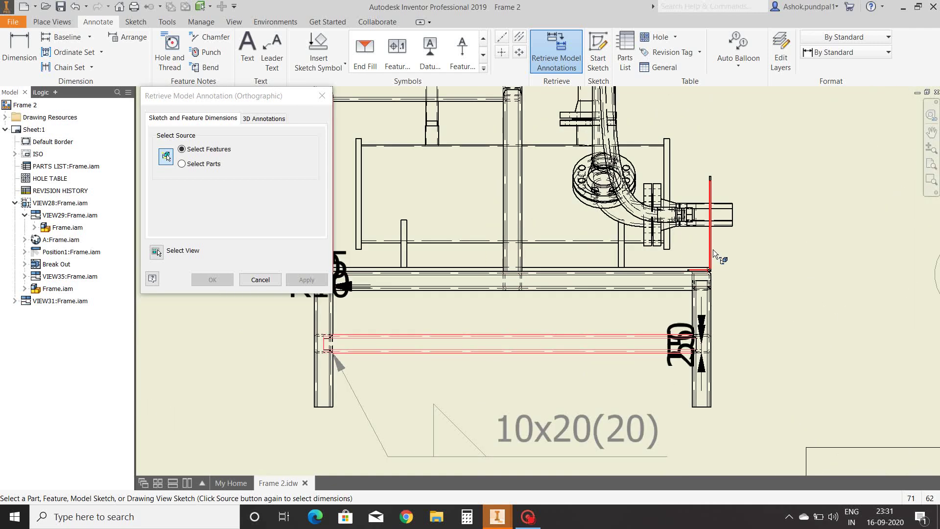
pyautogui.scroll(-3, 713, 251)
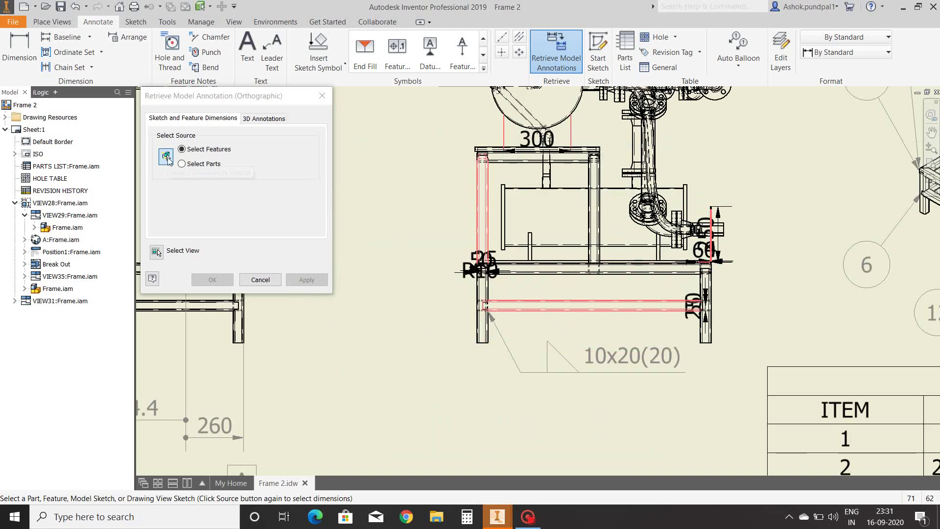
pyautogui.click(167, 157)
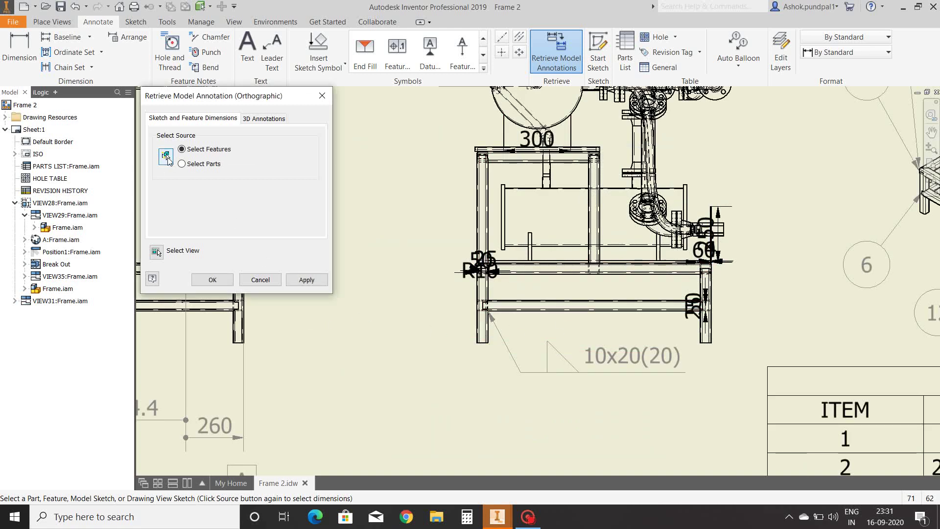
# Retrieve the model dimensions of the chosen source features into the side view and finish the retrieval.
pyautogui.click(212, 280)
pyautogui.scroll(-7, 404, 269)
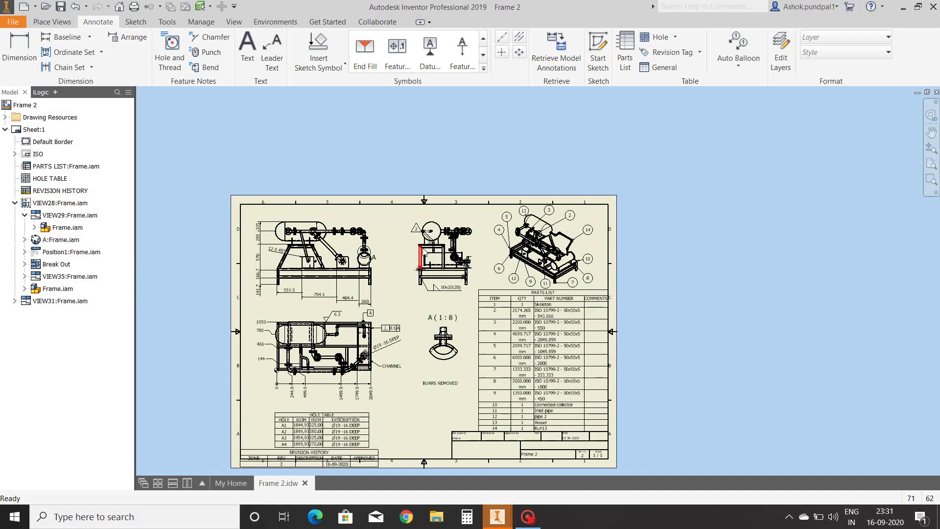
pyautogui.scroll(5, 406, 260)
pyautogui.scroll(2, 416, 225)
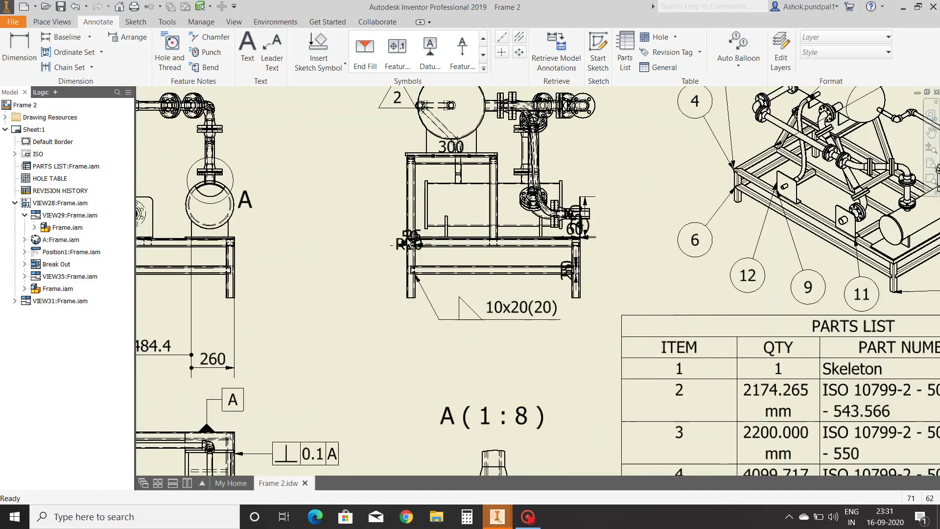
pyautogui.scroll(2, 426, 254)
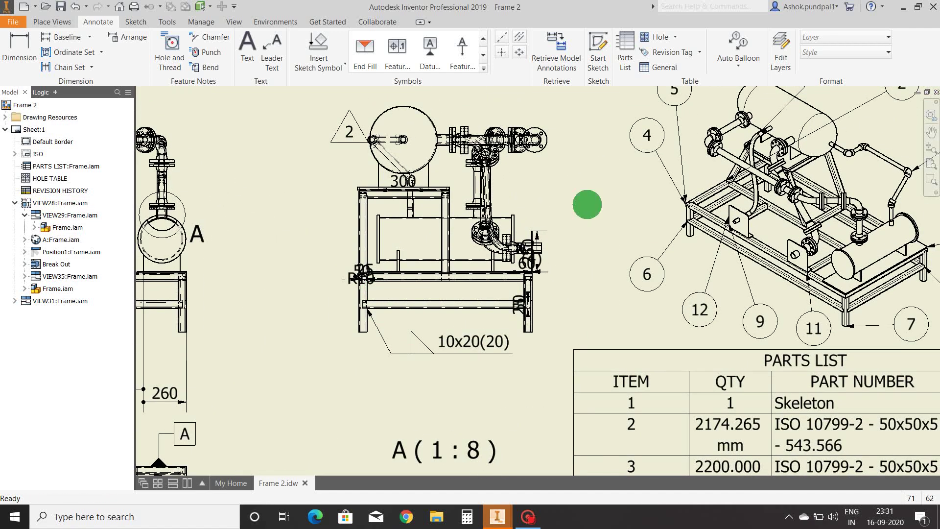
pyautogui.moveTo(586, 204)
pyautogui.mouseDown(button='middle')
pyautogui.moveTo(573, 221)
pyautogui.moveTo(584, 221)
pyautogui.mouseUp(button='middle')
pyautogui.scroll(-3, 588, 220)
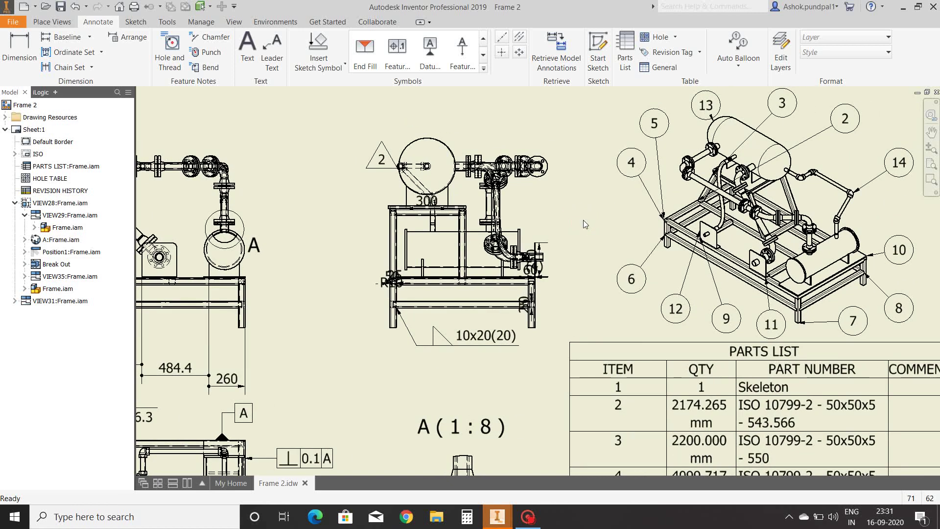
# Arrange all the retrieved dimensions of the side view automatically around its outline.
pyautogui.click(131, 38)
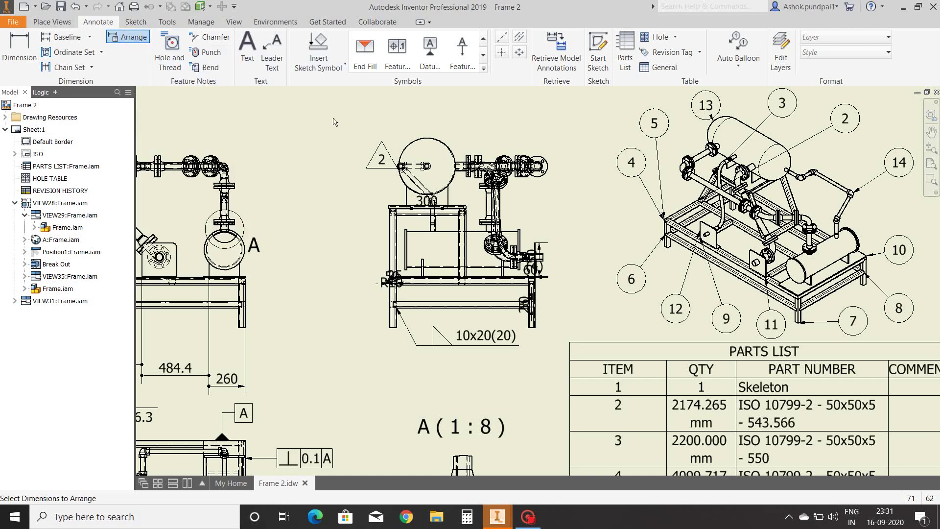
pyautogui.moveTo(334, 115); pyautogui.dragTo(571, 364)
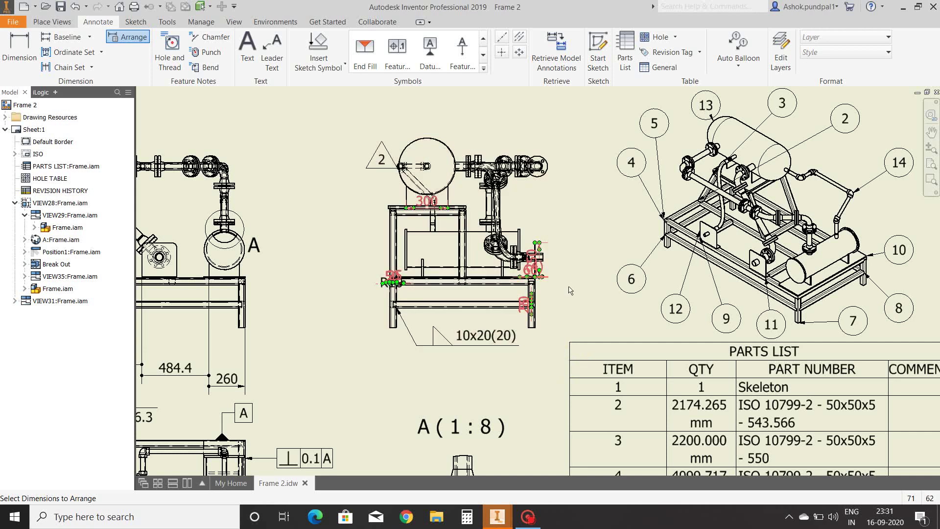
pyautogui.moveTo(570, 290); pyautogui.dragTo(551, 237, button='middle')
pyautogui.rightClick(553, 218)
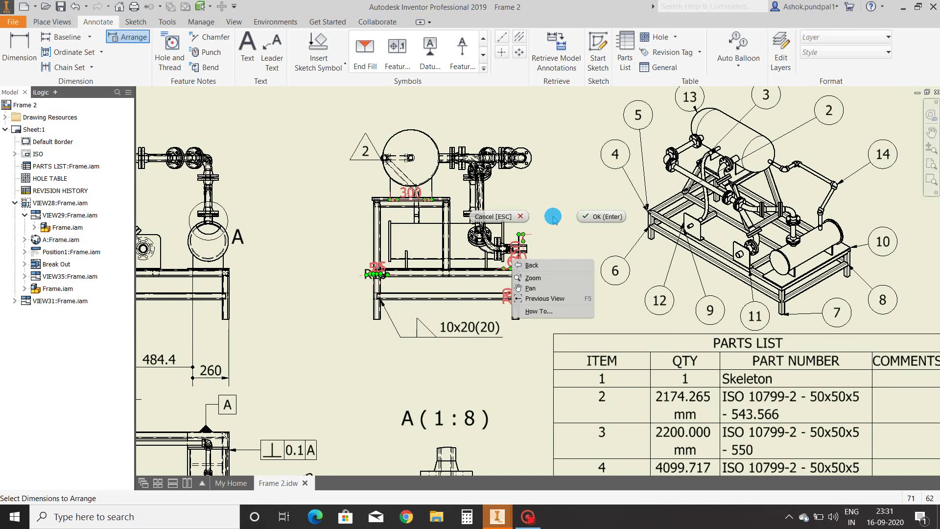
pyautogui.click(589, 217)
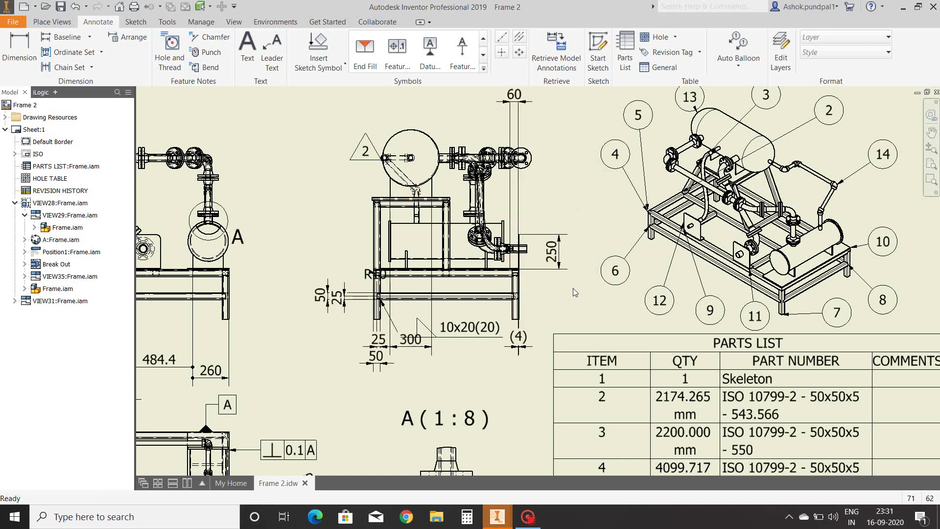
# Move the horizontal 50 and 25 dimensions beneath the side view's left post outward to the left and lower.
pyautogui.moveTo(570, 297)
pyautogui.mouseDown(button='middle')
pyautogui.moveTo(580, 254)
pyautogui.moveTo(606, 256)
pyautogui.mouseUp(button='middle')
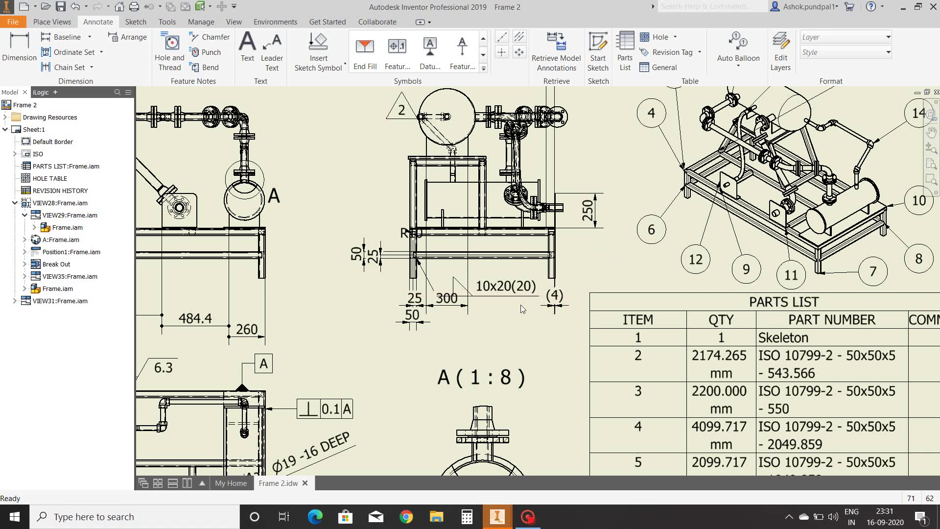
pyautogui.scroll(-3, 539, 244)
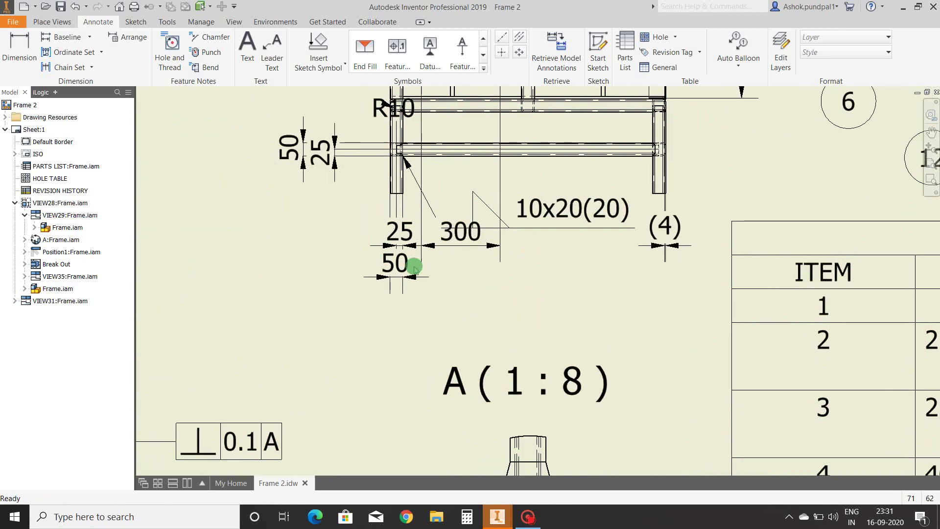
pyautogui.moveTo(392, 288); pyautogui.dragTo(381, 312)
pyautogui.moveTo(392, 246); pyautogui.dragTo(361, 271)
# Move the 300 dimension beneath the side view lower, clear of the weld symbol, and clear the selection.
pyautogui.scroll(3, 336, 326)
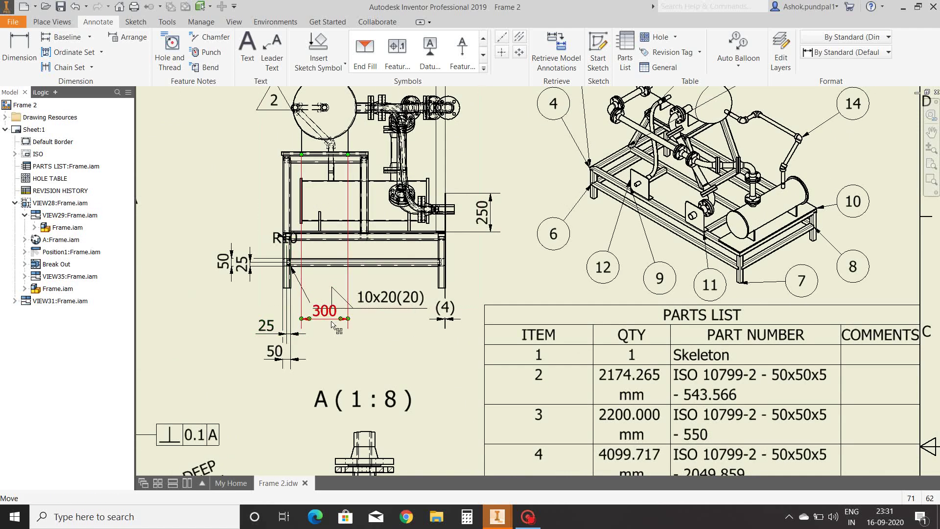
pyautogui.scroll(-3, 336, 326)
pyautogui.moveTo(331, 325); pyautogui.dragTo(324, 372)
pyautogui.click(310, 300)
pyautogui.scroll(2, 353, 308)
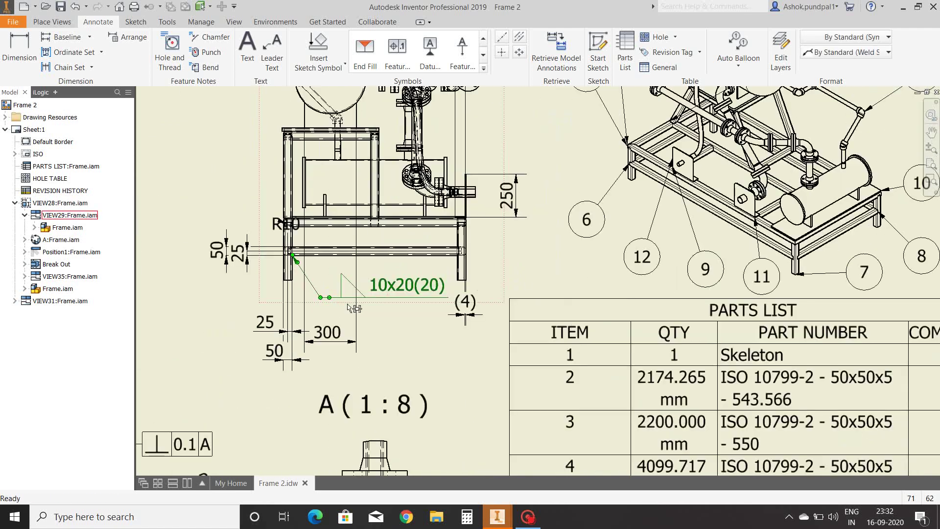
pyautogui.click(539, 263)
# Move the 60 dimension above the side view down closer to the piping and clear the selection.
pyautogui.scroll(5, 496, 272)
pyautogui.moveTo(514, 273); pyautogui.dragTo(536, 249, button='middle')
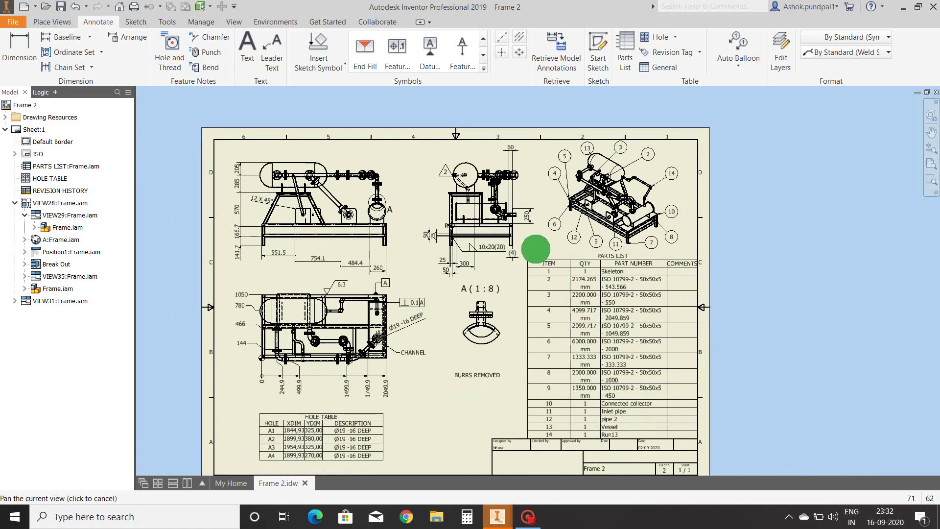
pyautogui.scroll(-4, 512, 148)
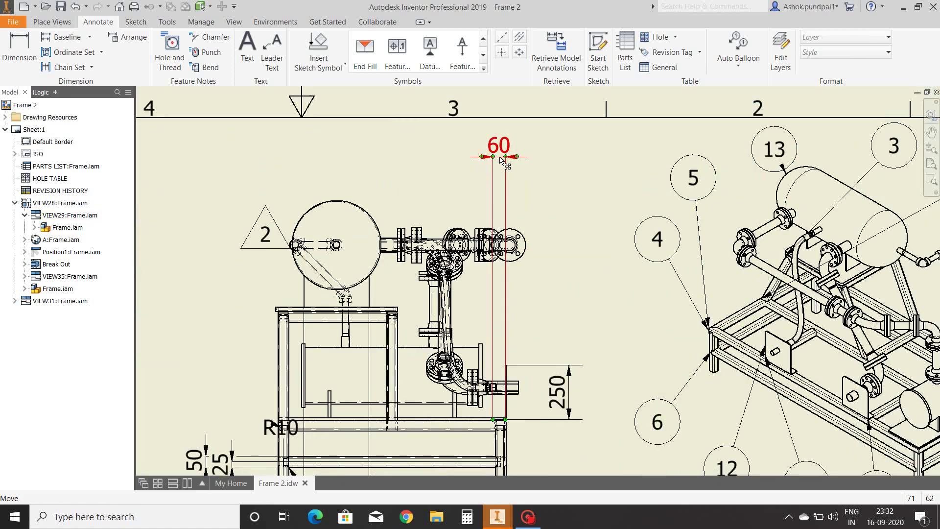
pyautogui.click(505, 185)
pyautogui.scroll(3, 512, 201)
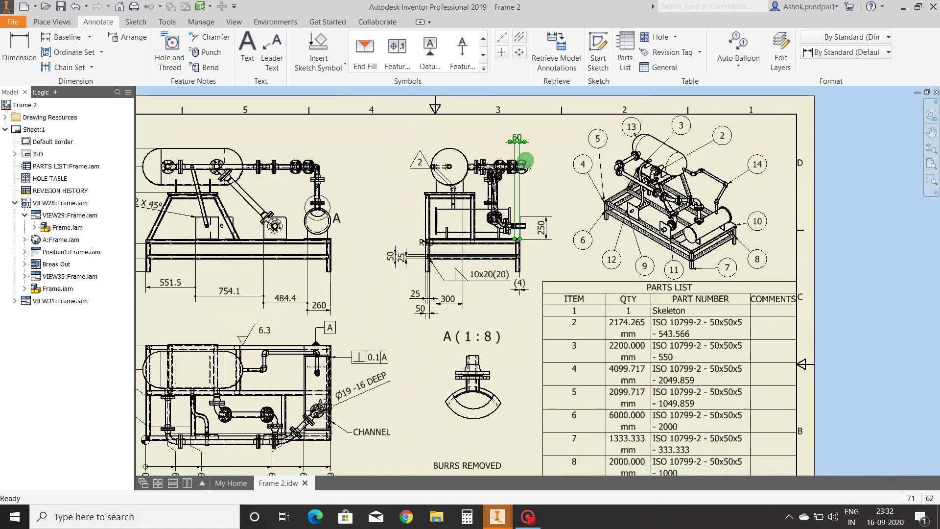
pyautogui.scroll(2, 526, 161)
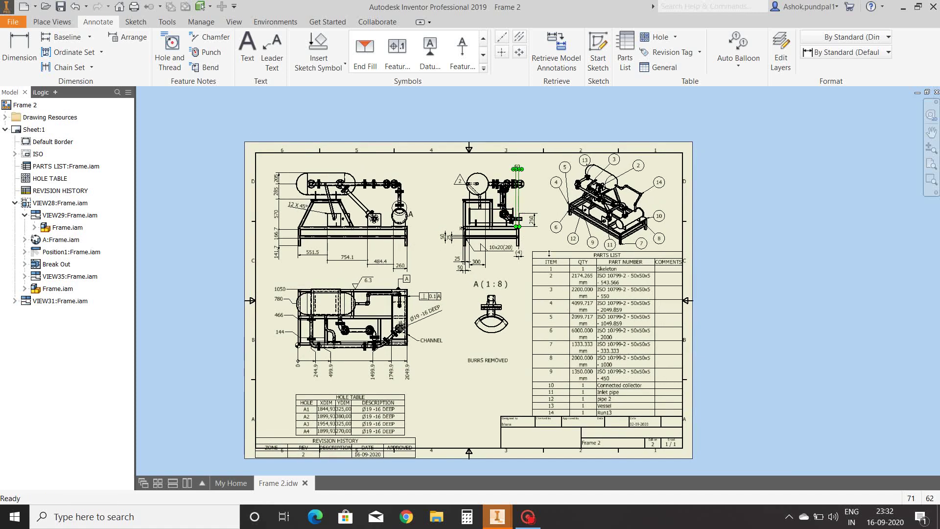
pyautogui.moveTo(520, 277); pyautogui.dragTo(506, 276, button='middle')
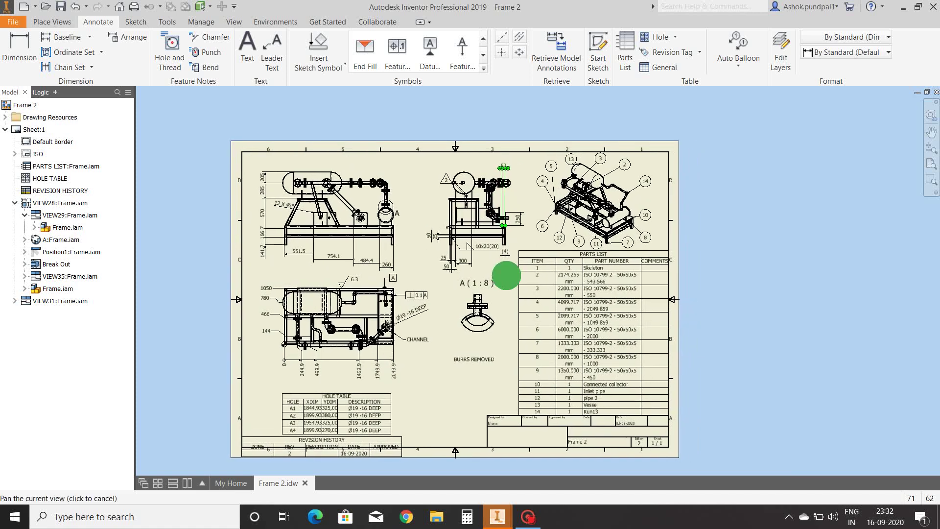
pyautogui.click(426, 171)
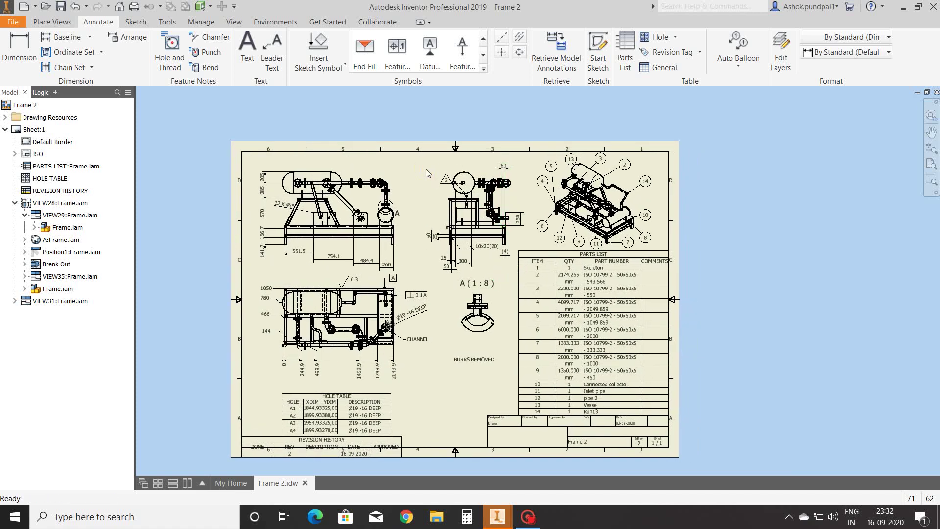
pyautogui.scroll(-2, 419, 254)
pyautogui.moveTo(419, 254)
pyautogui.mouseDown(button='middle')
pyautogui.moveTo(456, 235)
pyautogui.moveTo(469, 244)
pyautogui.mouseUp(button='middle')
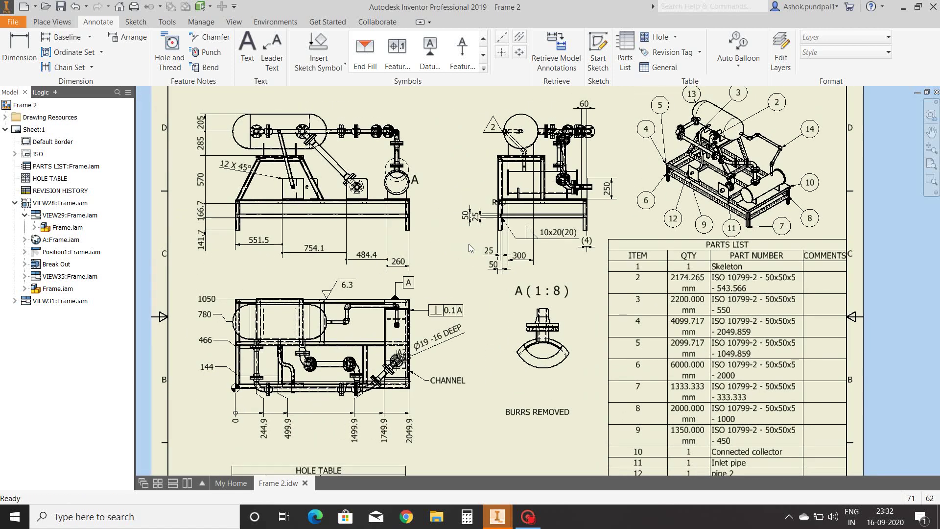